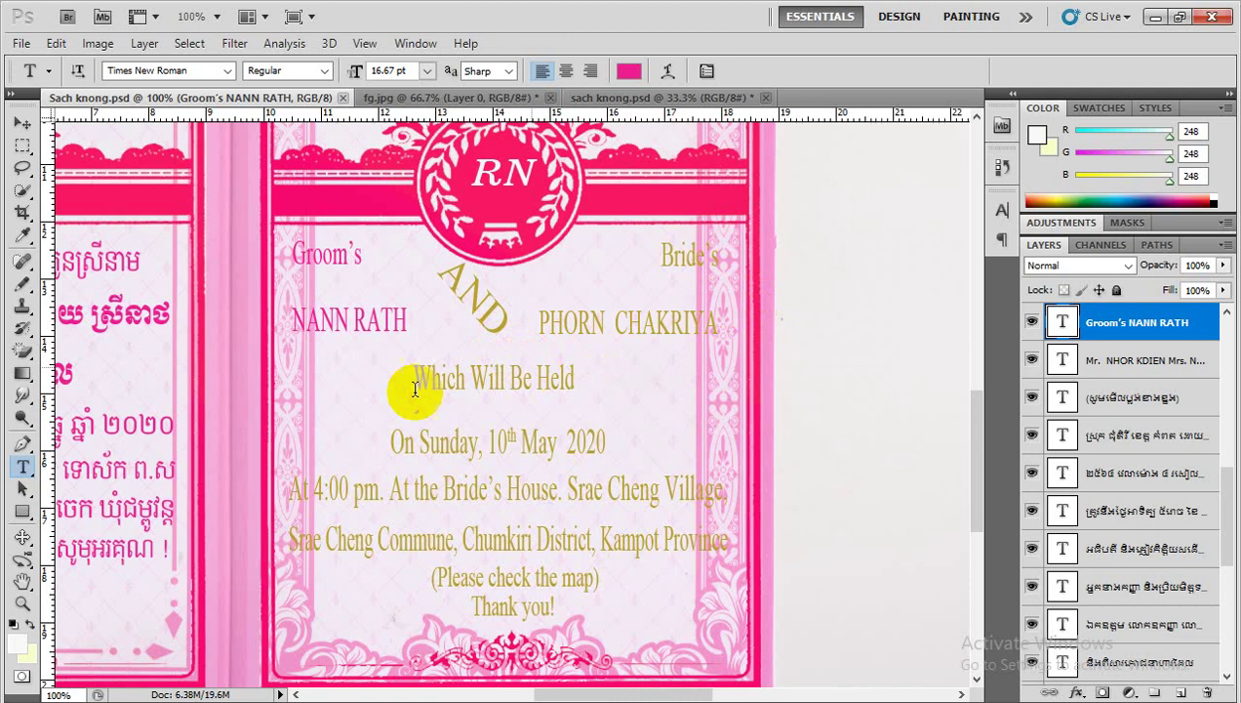
Recolour the diagonal AND text to the Khmer text's deep pink (ee1e90)
click(481, 307)
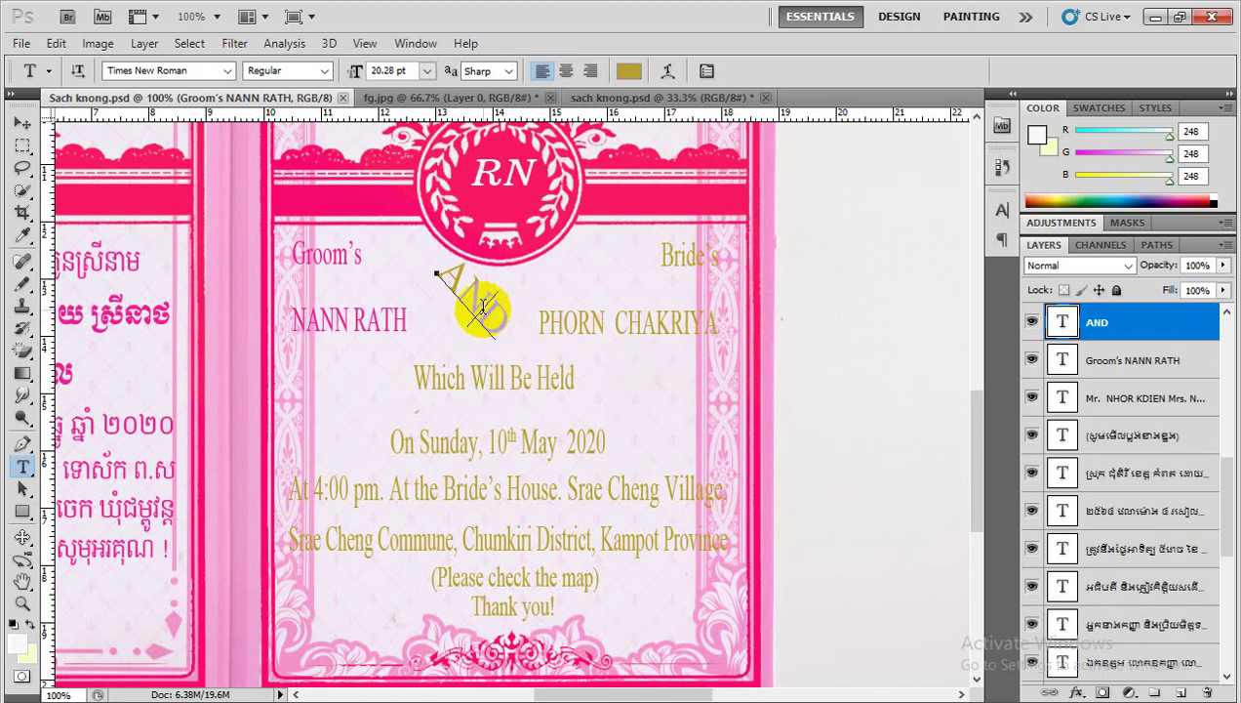
double_click(475, 293)
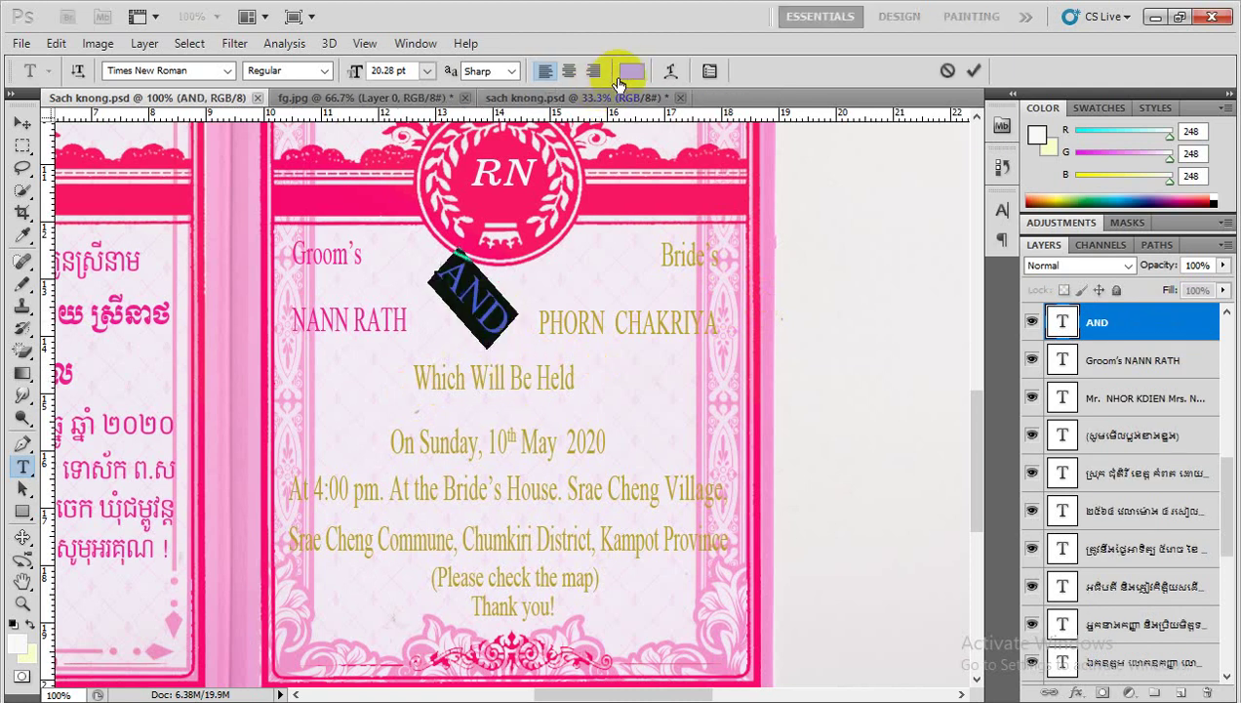
click(631, 70)
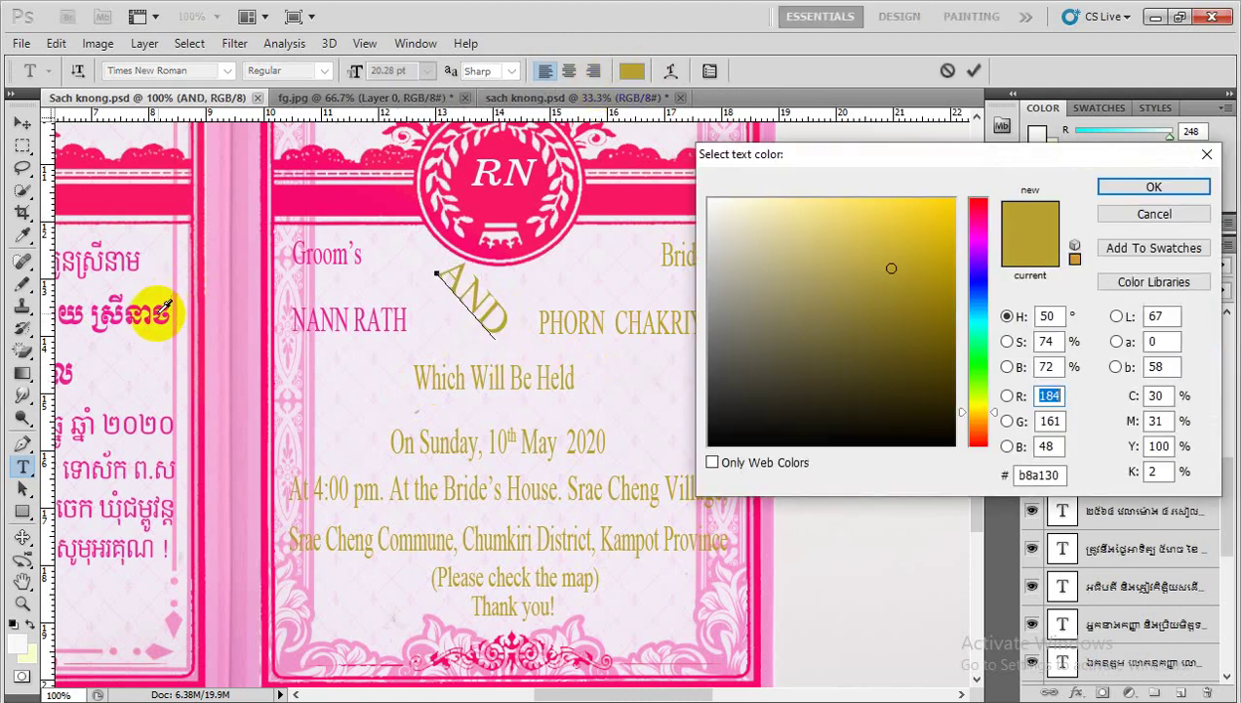
click(149, 306)
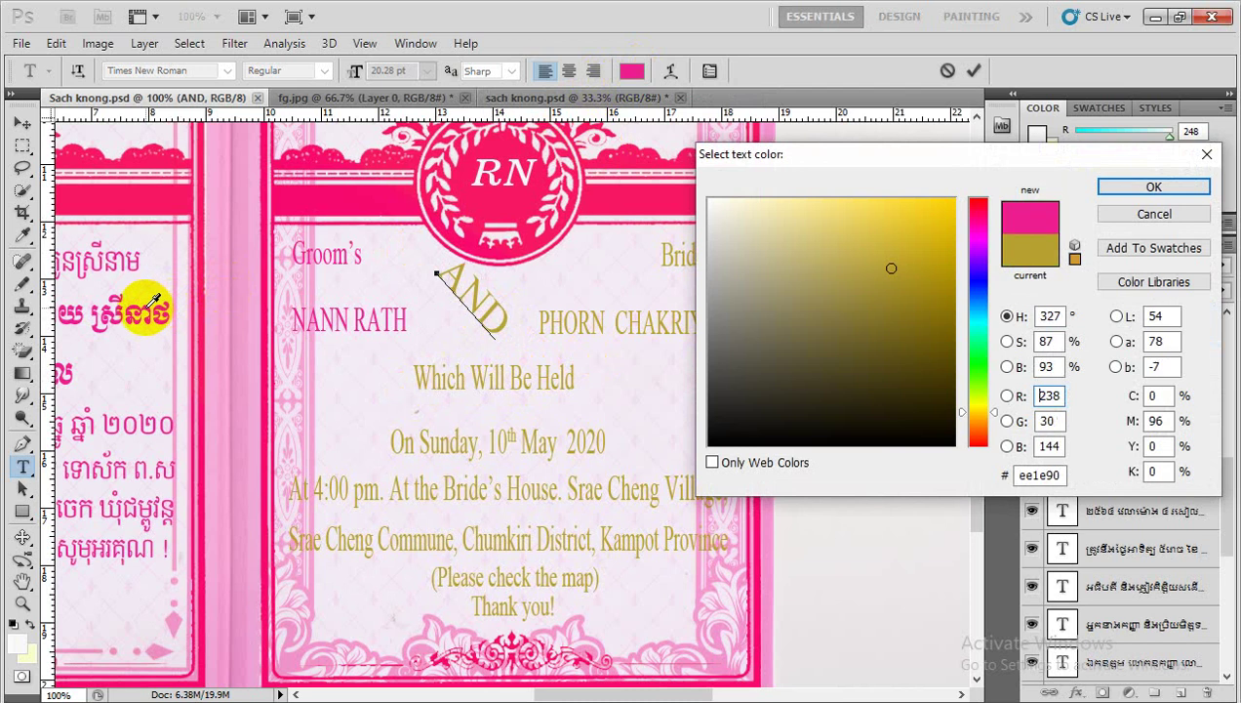
click(1154, 187)
key(ctrl+a)
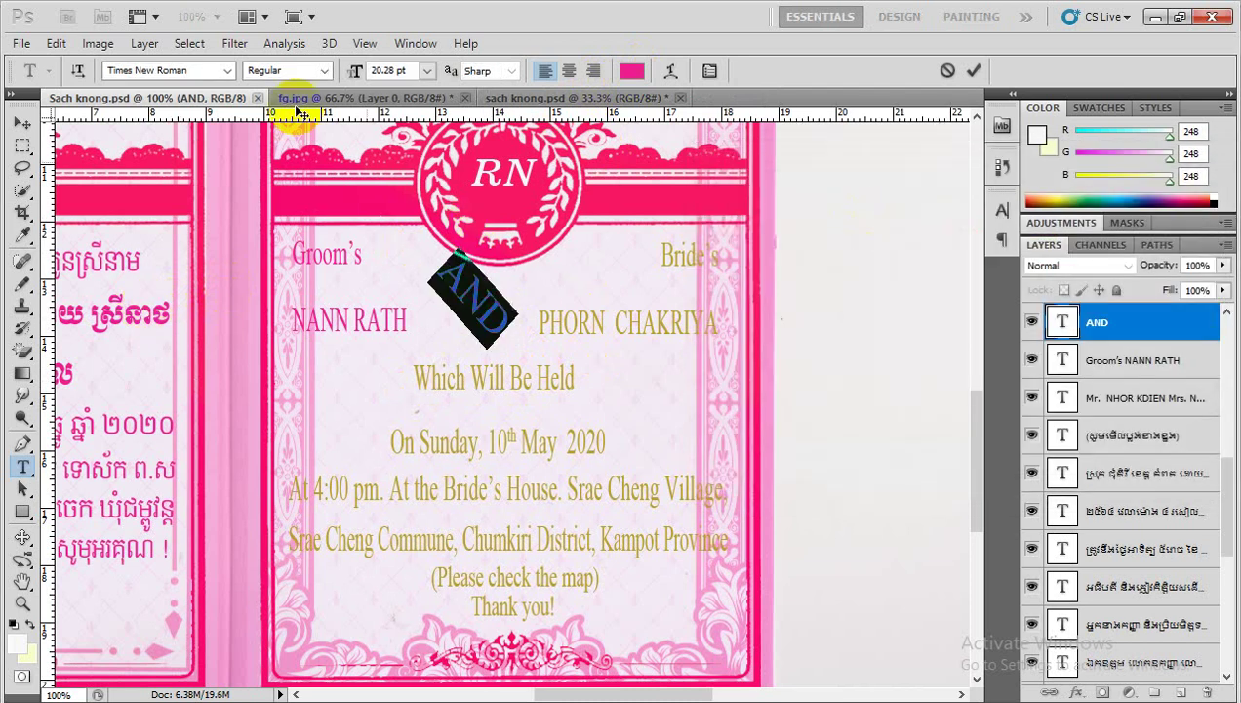
Preview fonts on the AND text, comparing Tekton Pro Bold Condensed and Taprom
click(195, 74)
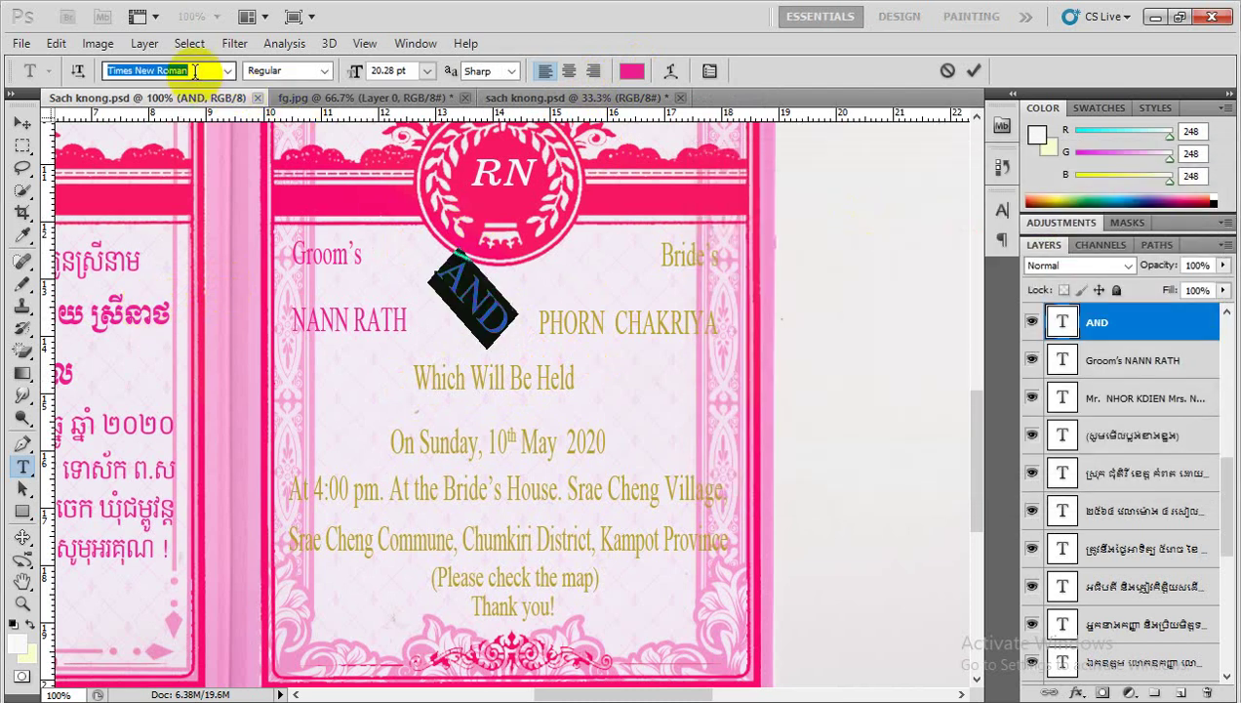
key(Up)
key(Up)
key(Up)
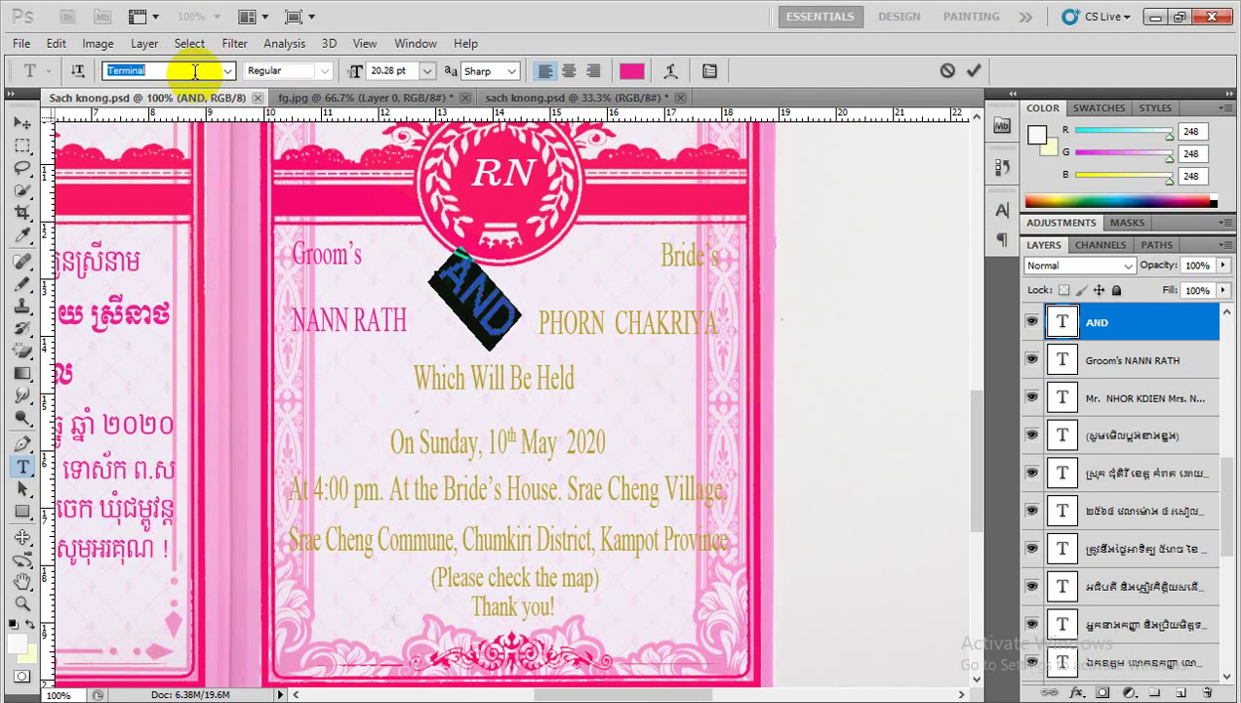
key(Up)
key(Up)
key(Up)
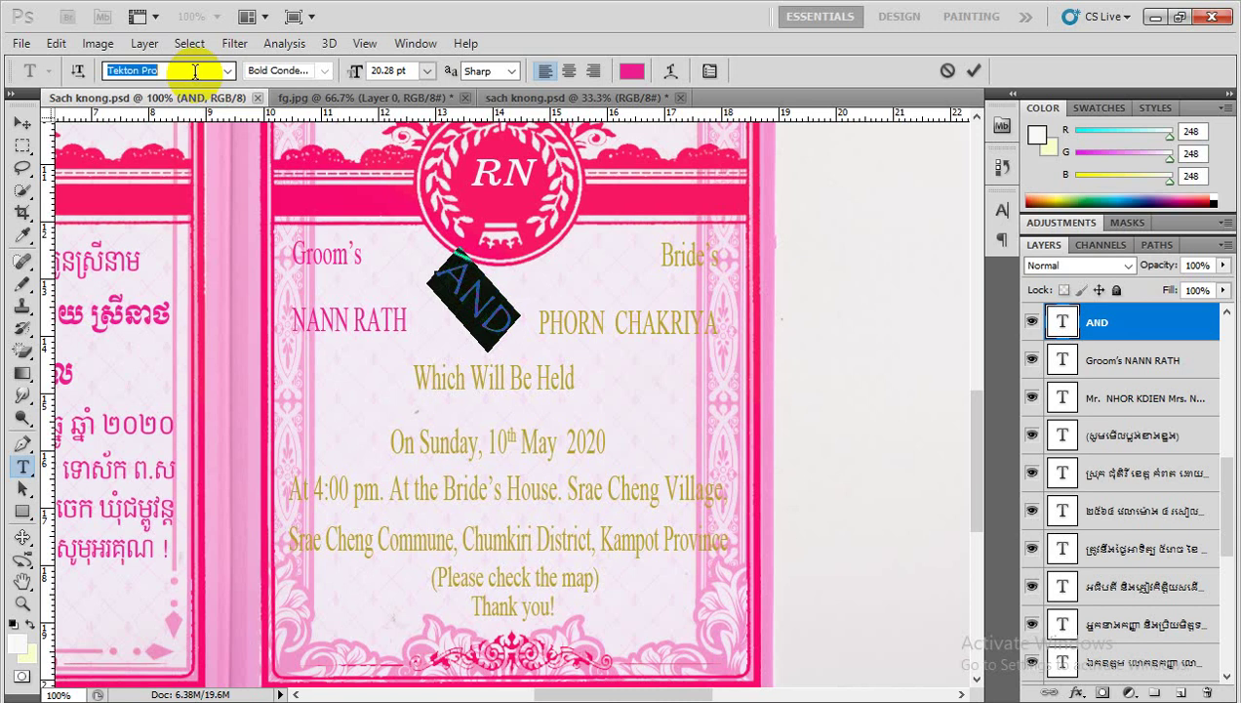
key(Up)
key(Down)
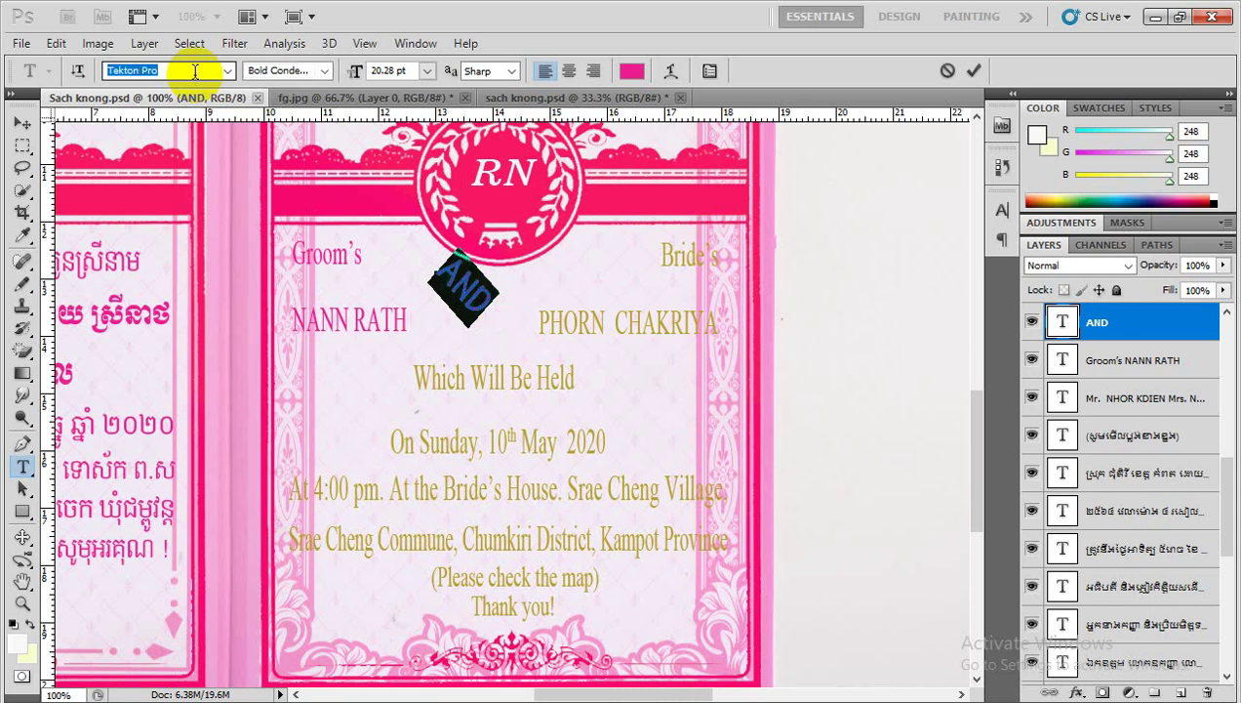
key(Up)
key(Down)
key(Up)
key(Down)
key(Down)
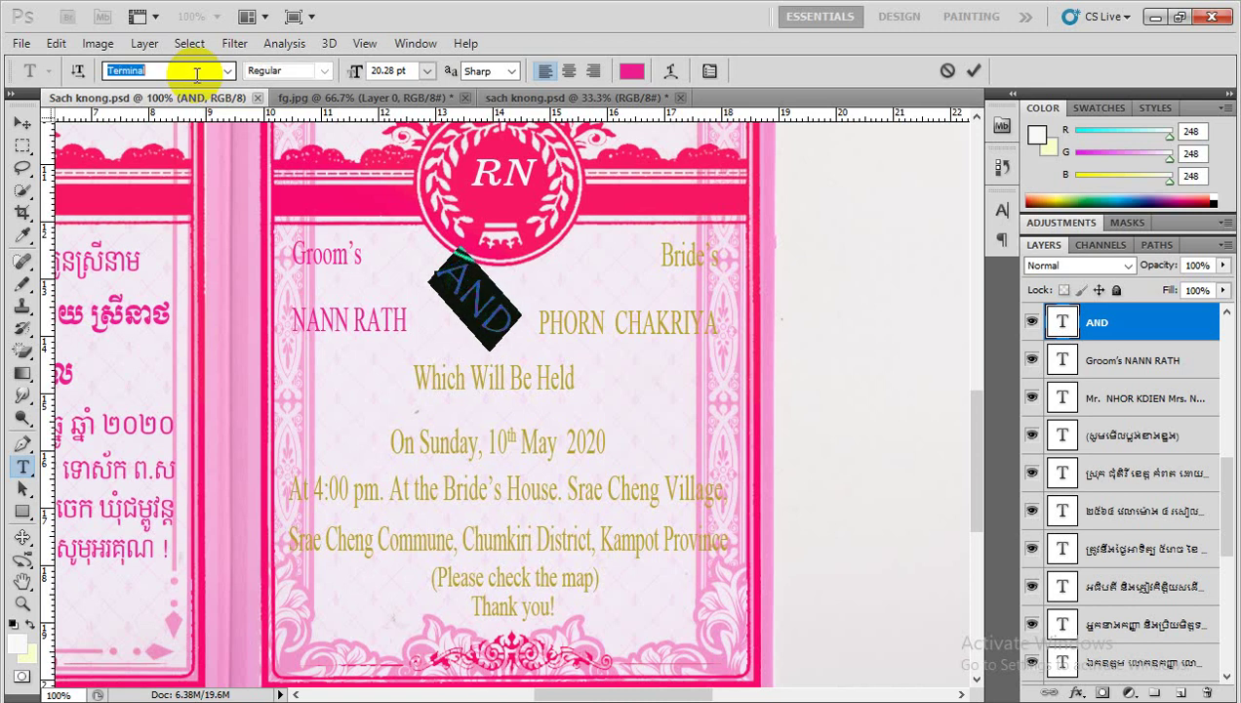
Settle the AND text on the Terminal Regular font
key(Down)
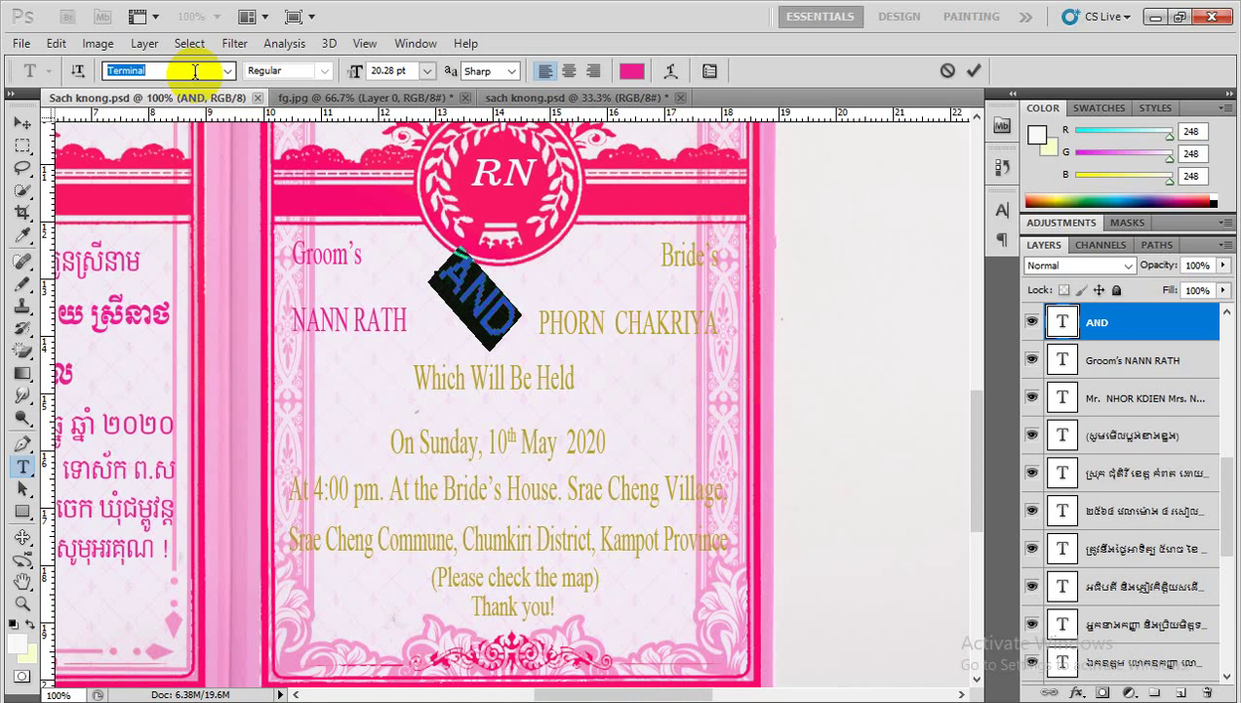
key(Down)
key(Up)
key(Down)
key(Up)
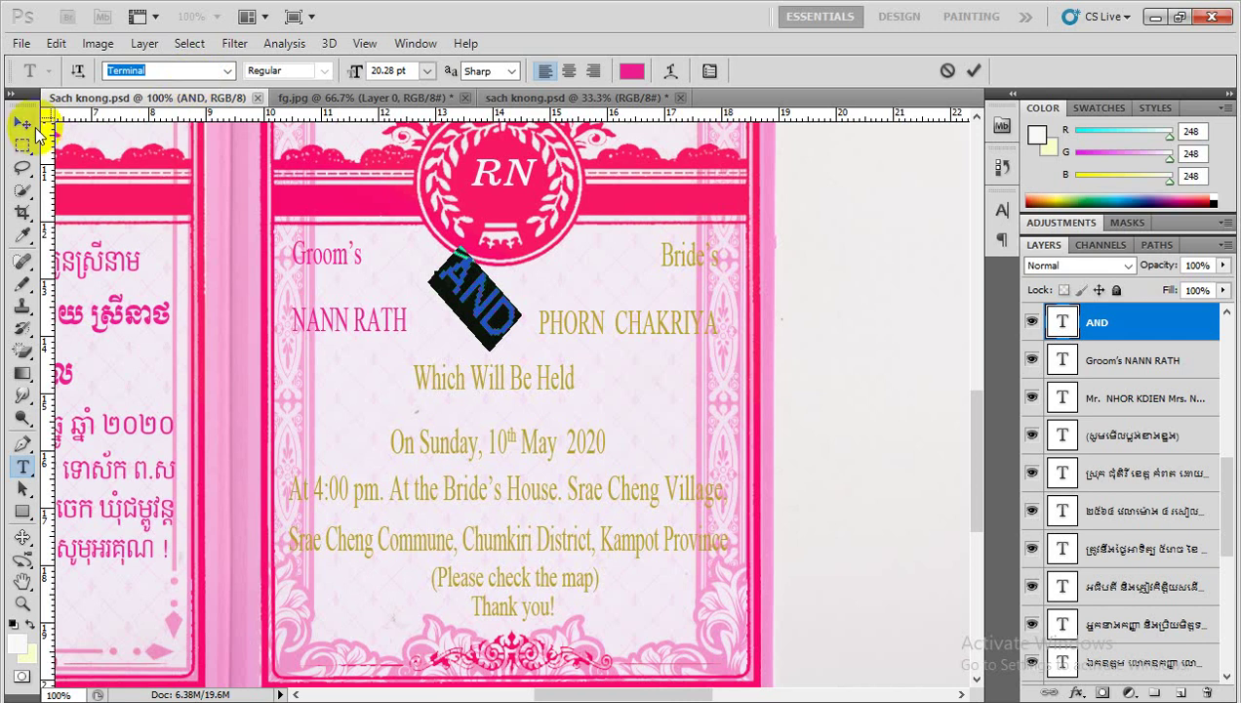
Commit the AND text edit and delete the AND text layer
click(23, 124)
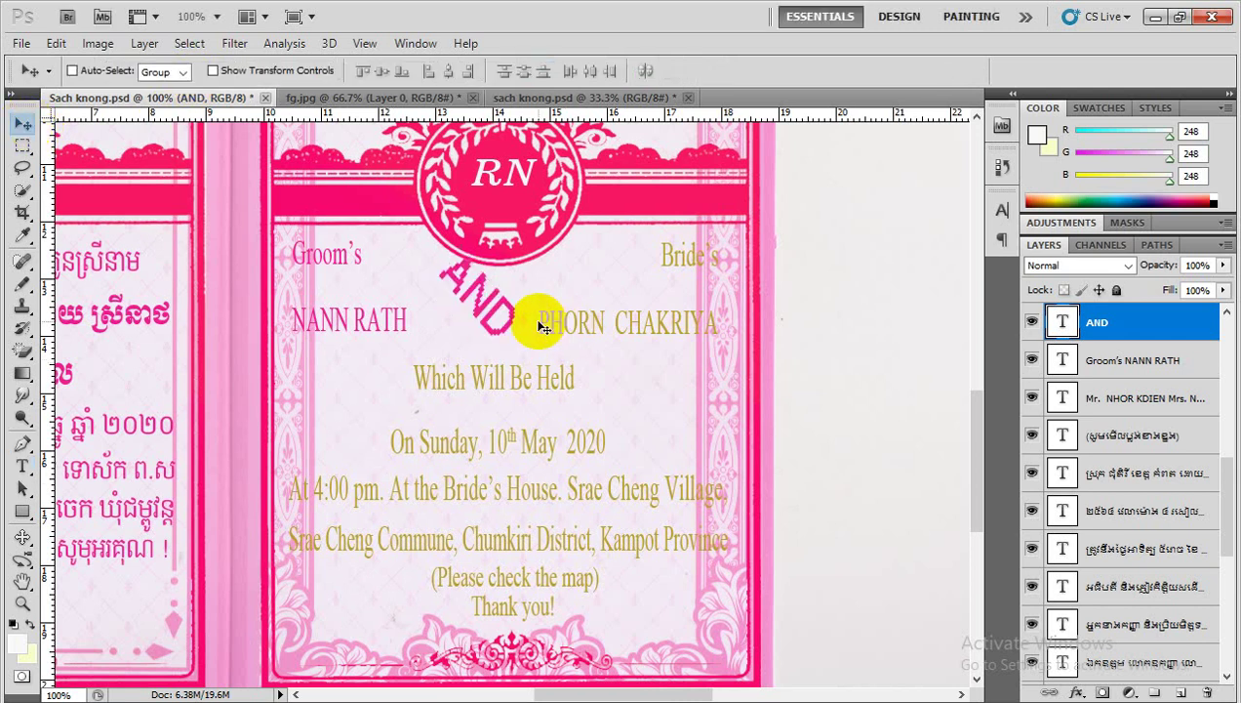
key(Delete)
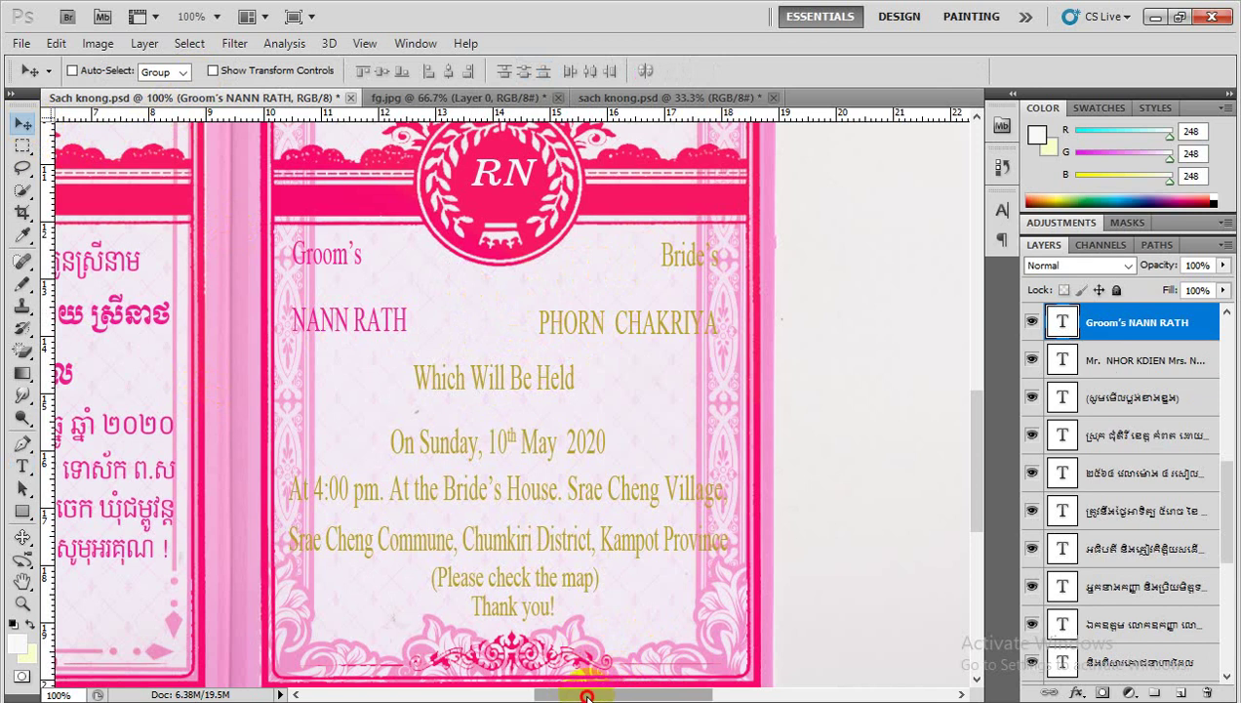
drag(586, 696, 539, 695)
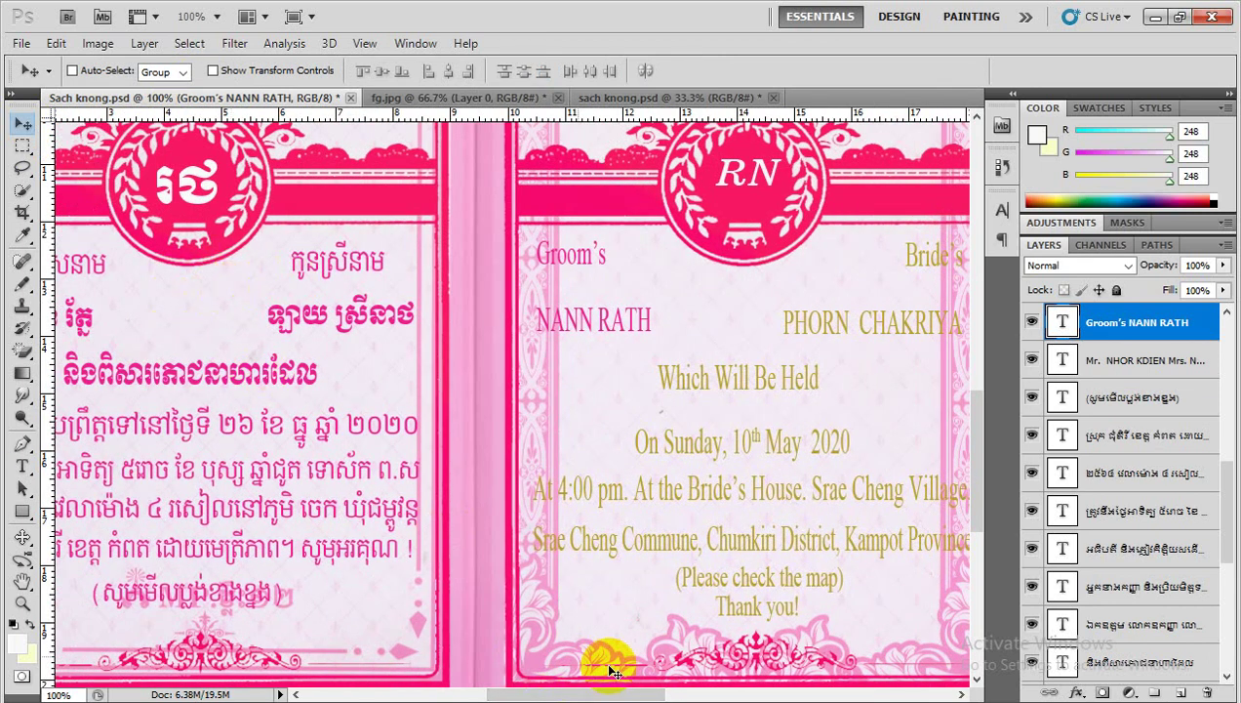
drag(592, 691, 639, 694)
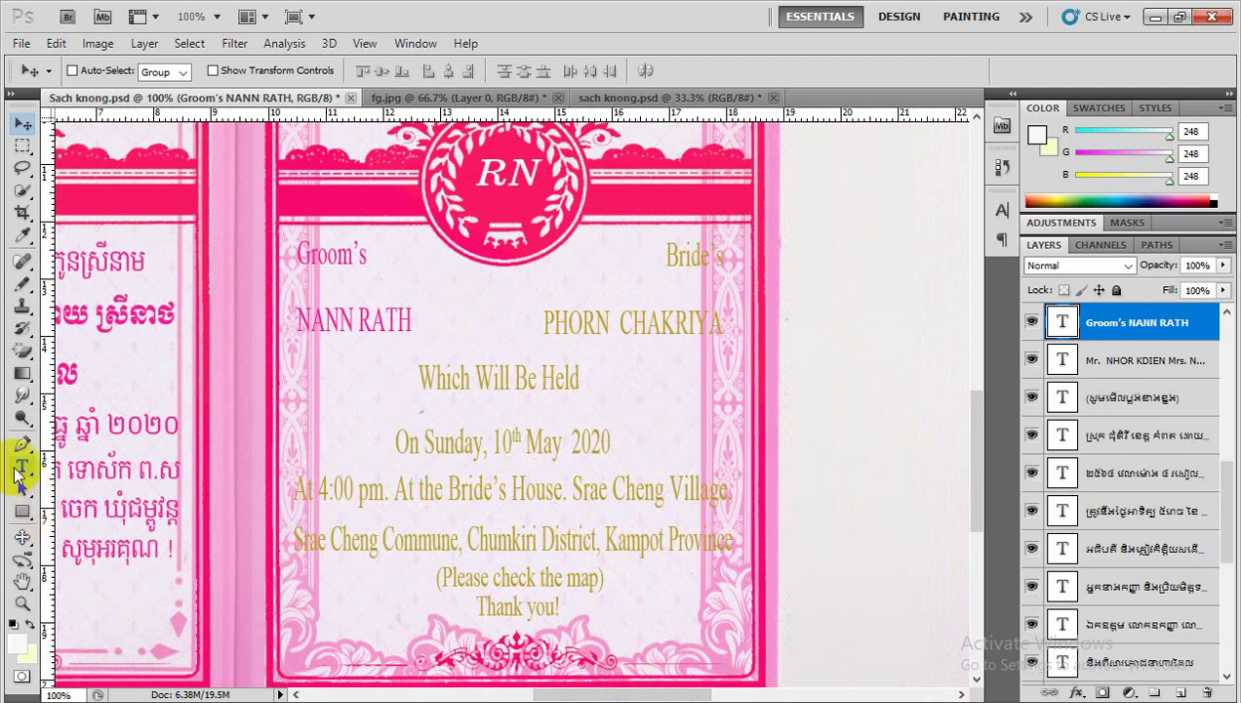
click(22, 466)
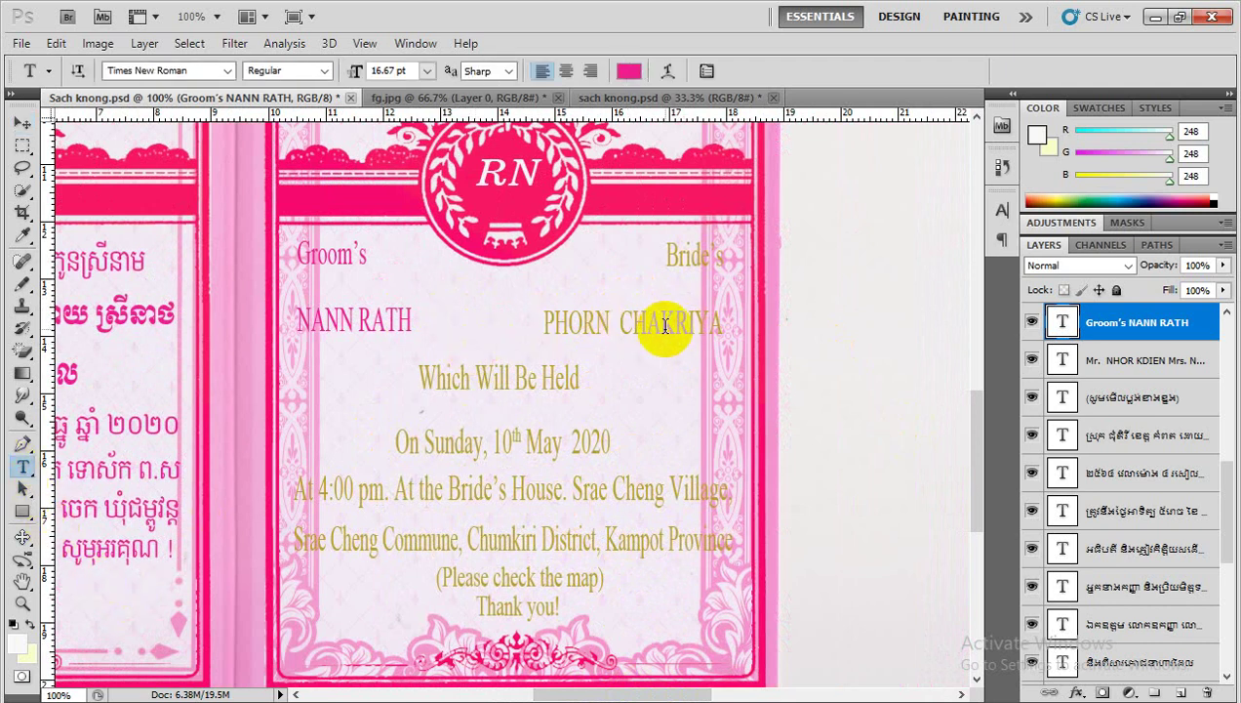
Make the Bride's heading and name deep pink (ee1e90), sampled from the Khmer text
click(662, 325)
key(ctrl+a)
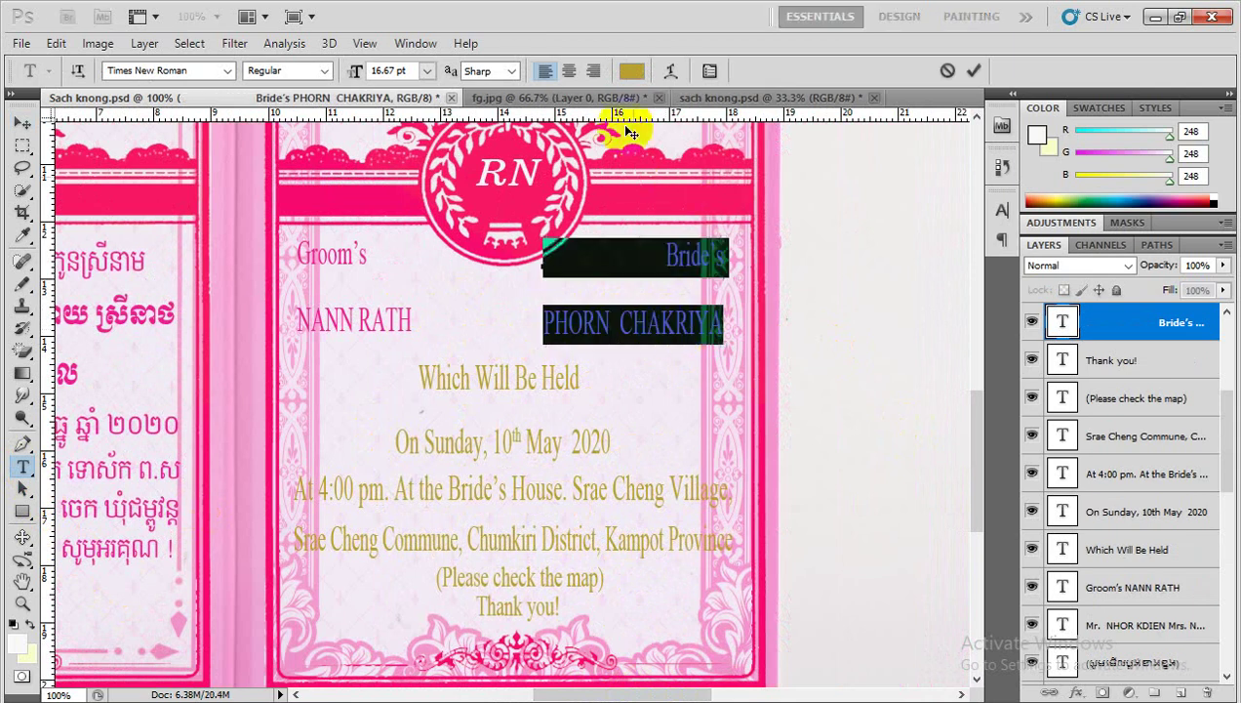
click(631, 71)
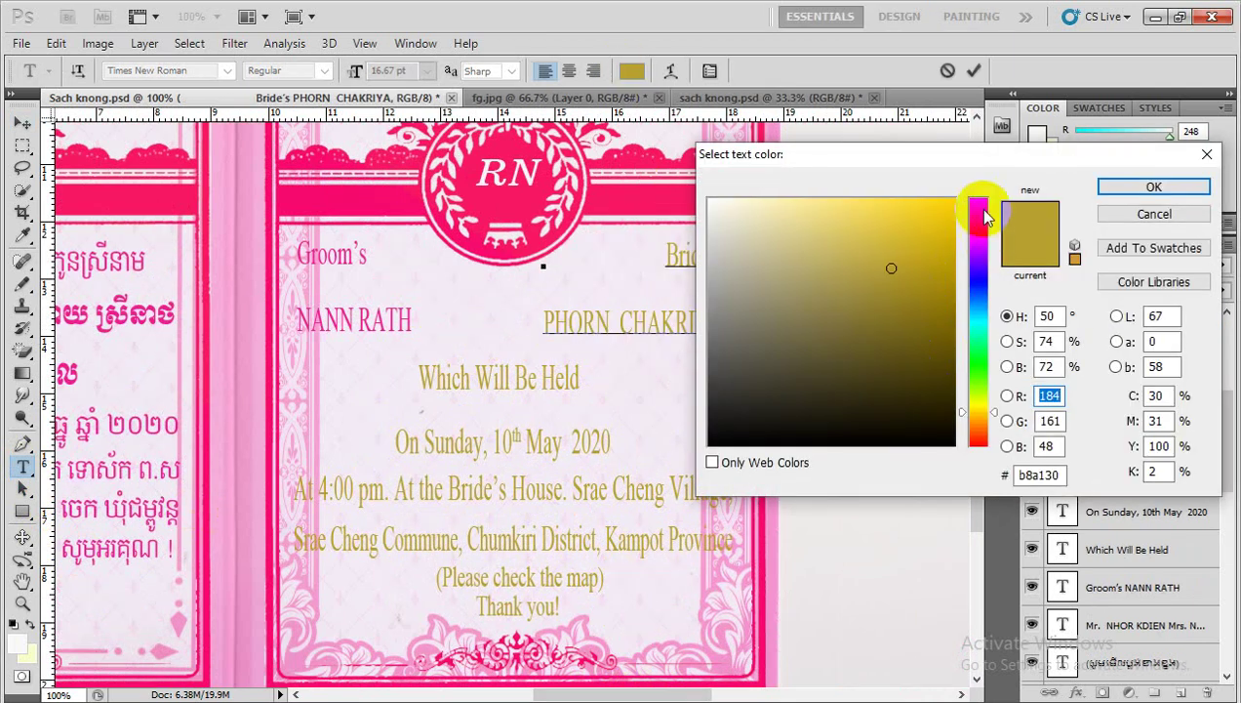
click(162, 322)
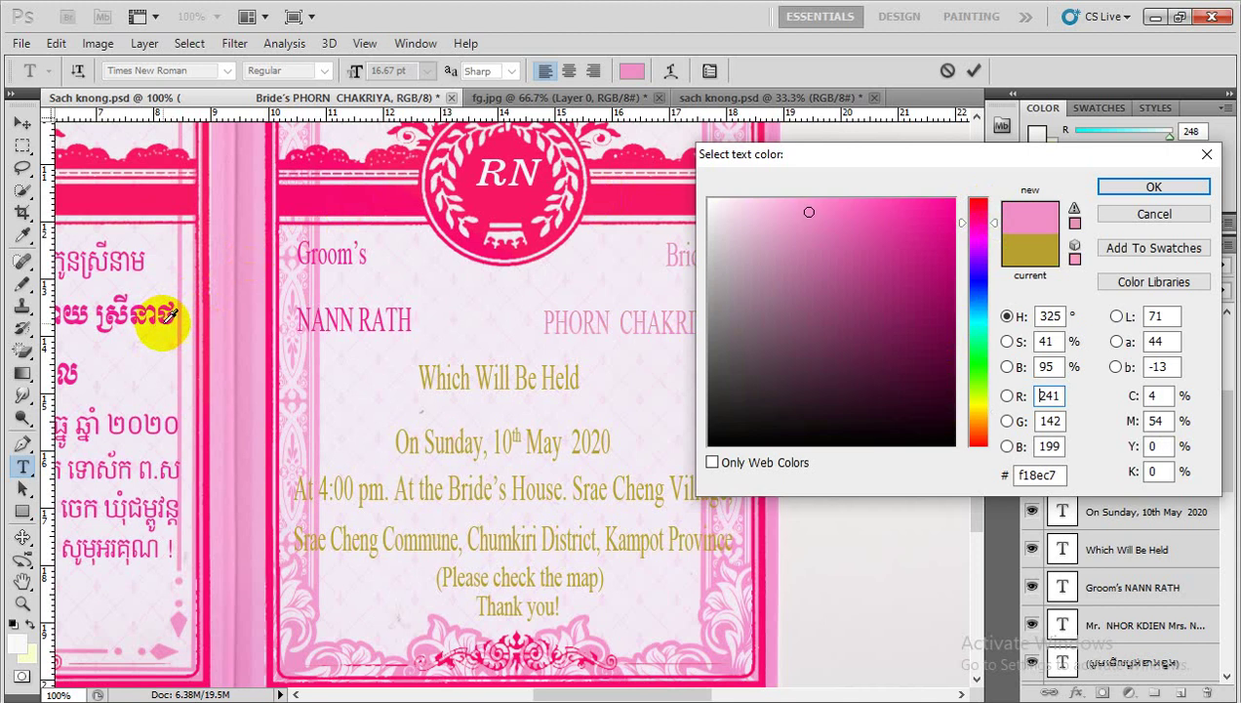
click(164, 320)
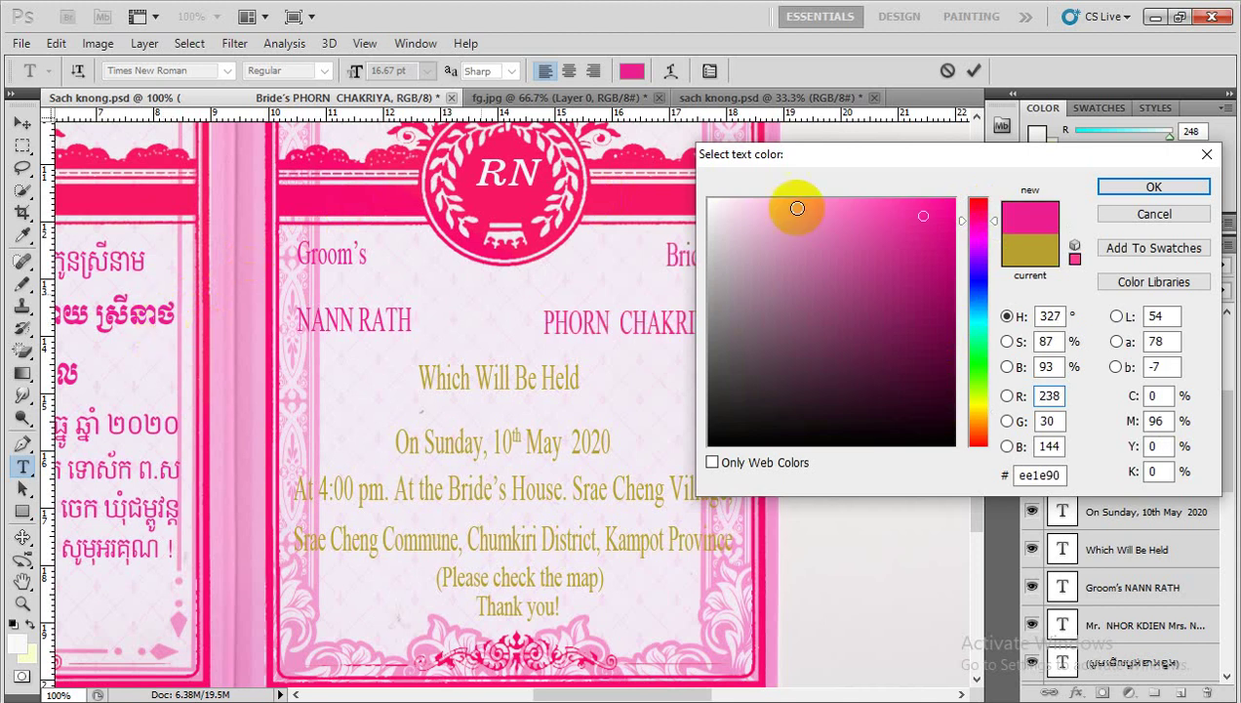
click(1127, 188)
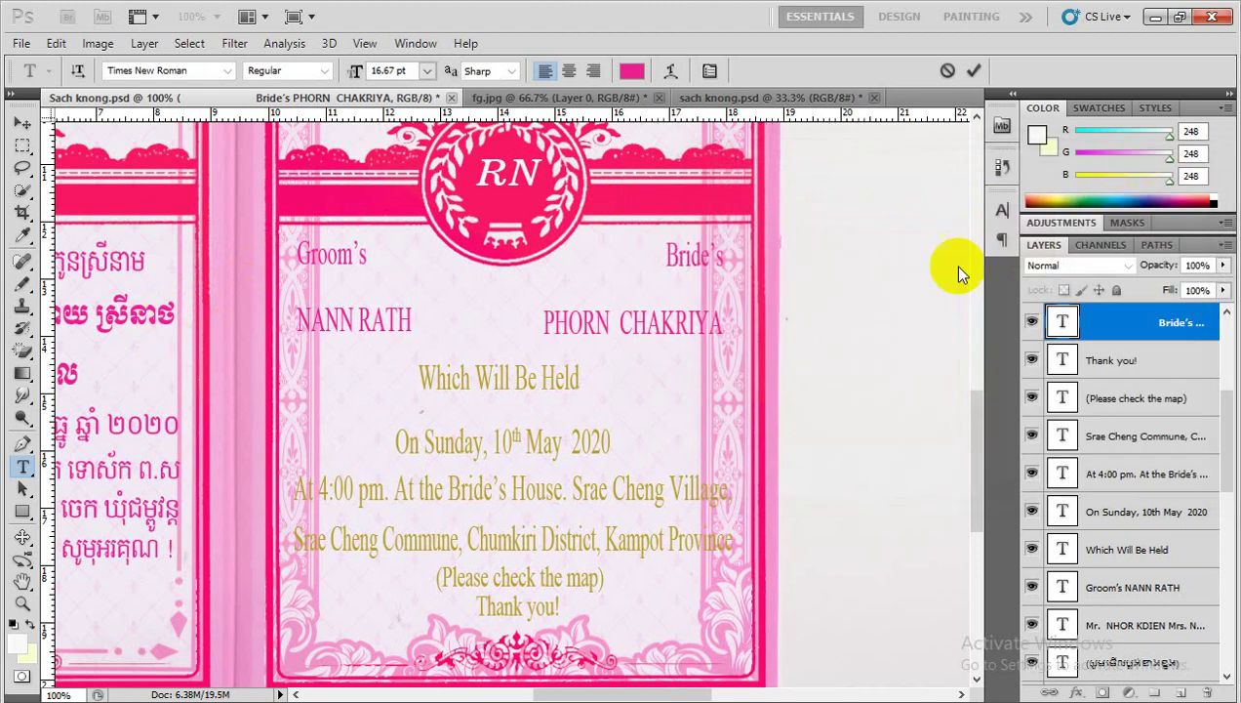
click(719, 315)
Replace the old bride's name with the new bride's name and commit the text layer
key(BackSpace)
key(BackSpace)
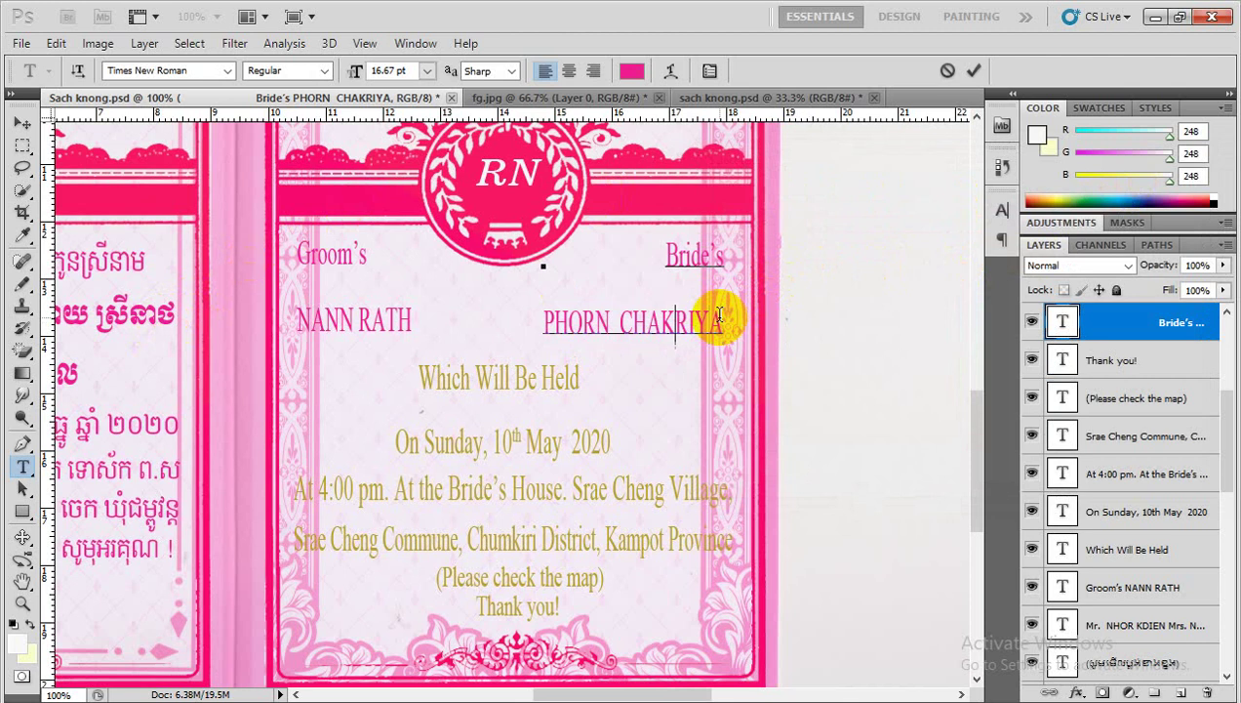
key(BackSpace)
key(BackSpace)
key(BackSpace)
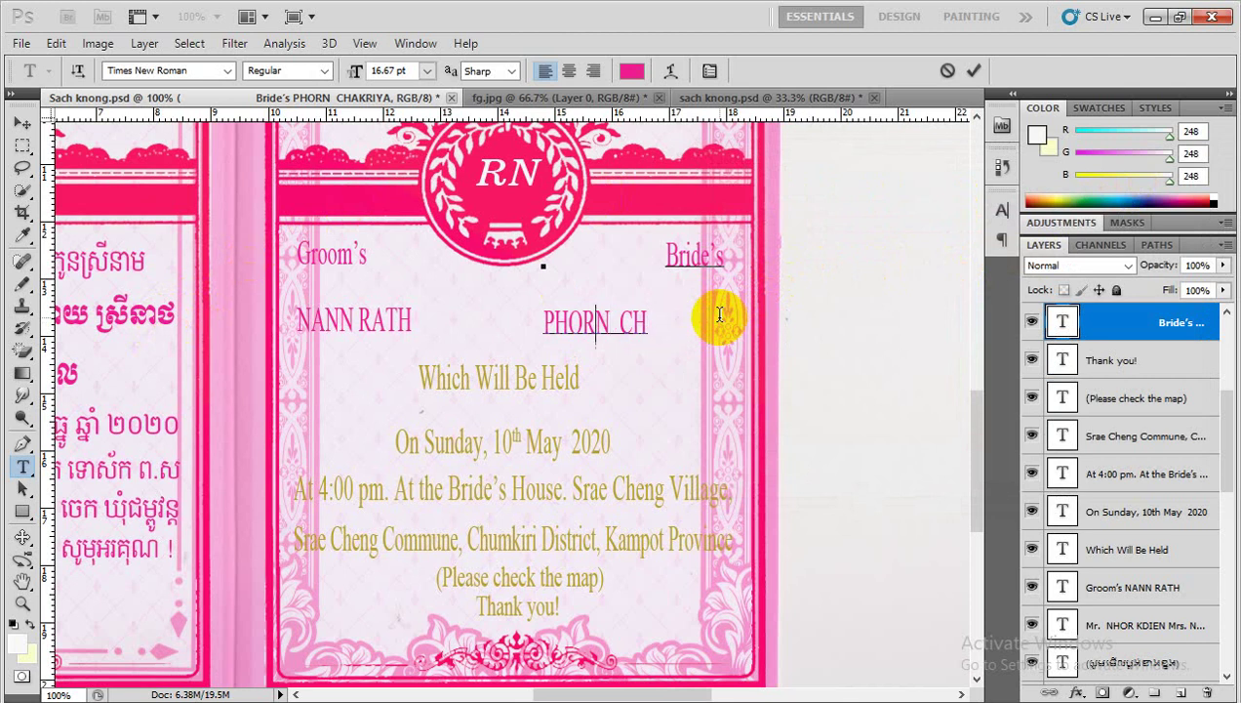
key(Left)
key(Left)
key(Delete)
key(Delete)
key(Delete)
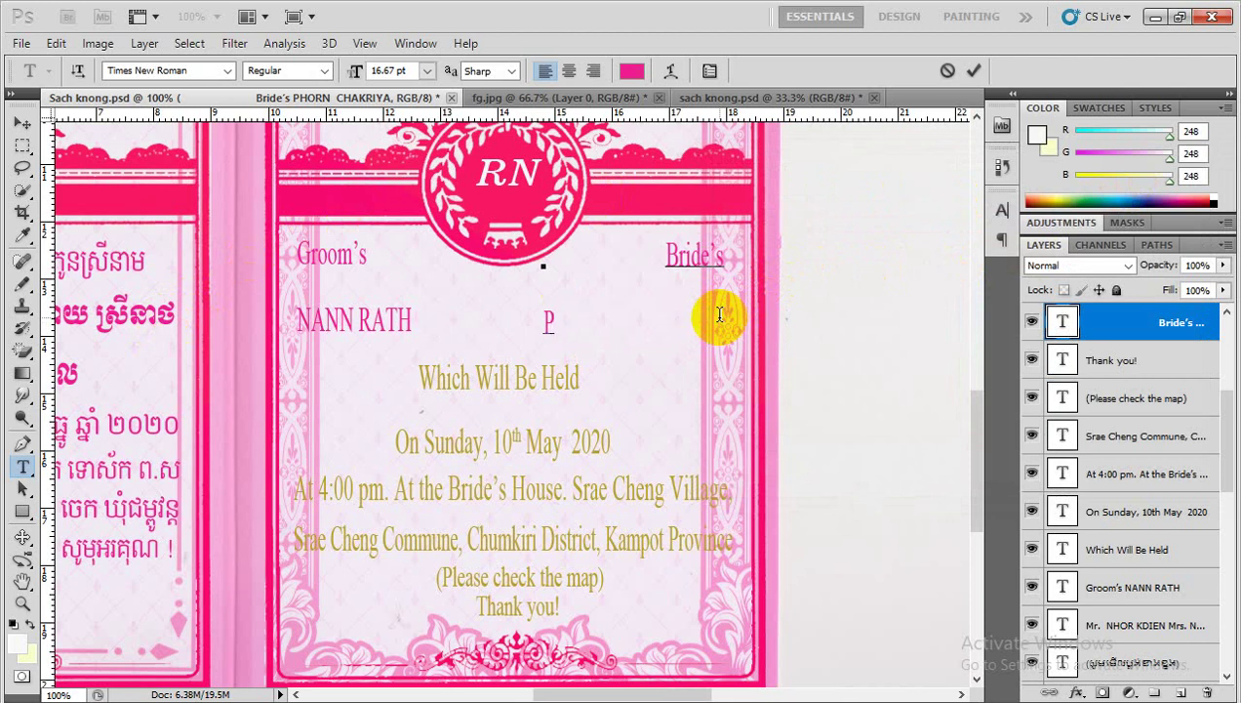
key(Left)
text(L)
text(AY S)
text(REYNE)
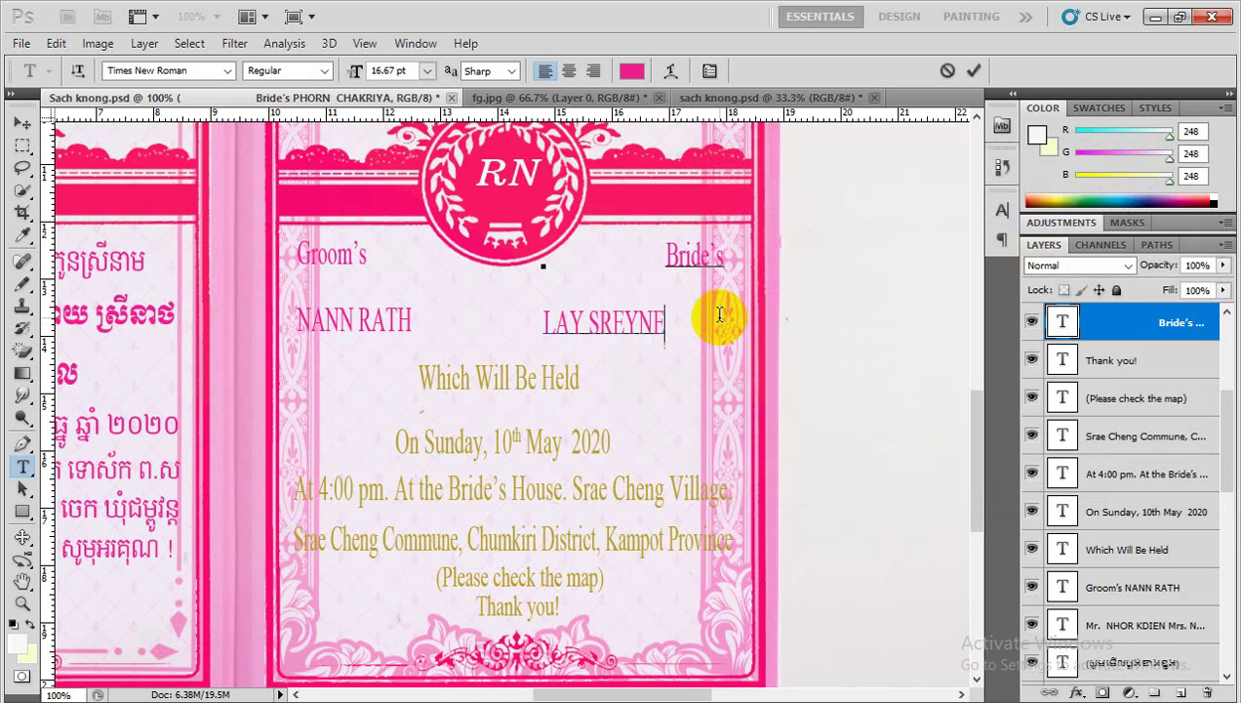
text(AT)
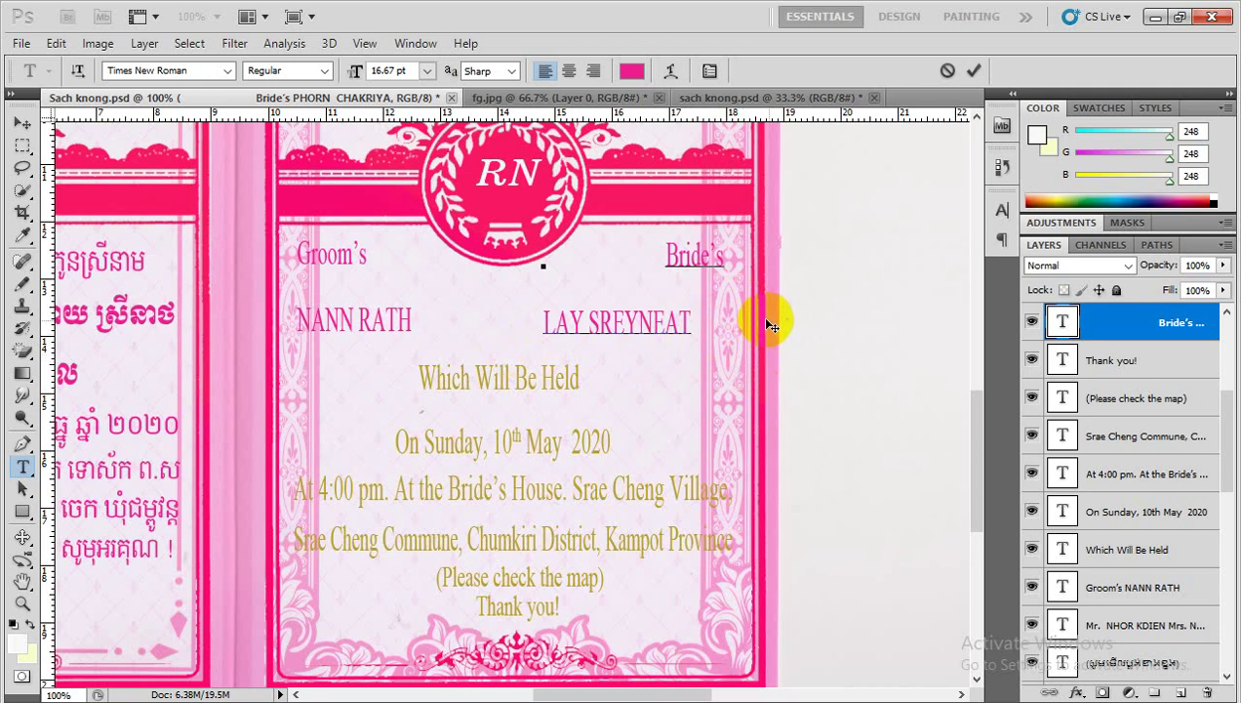
click(544, 322)
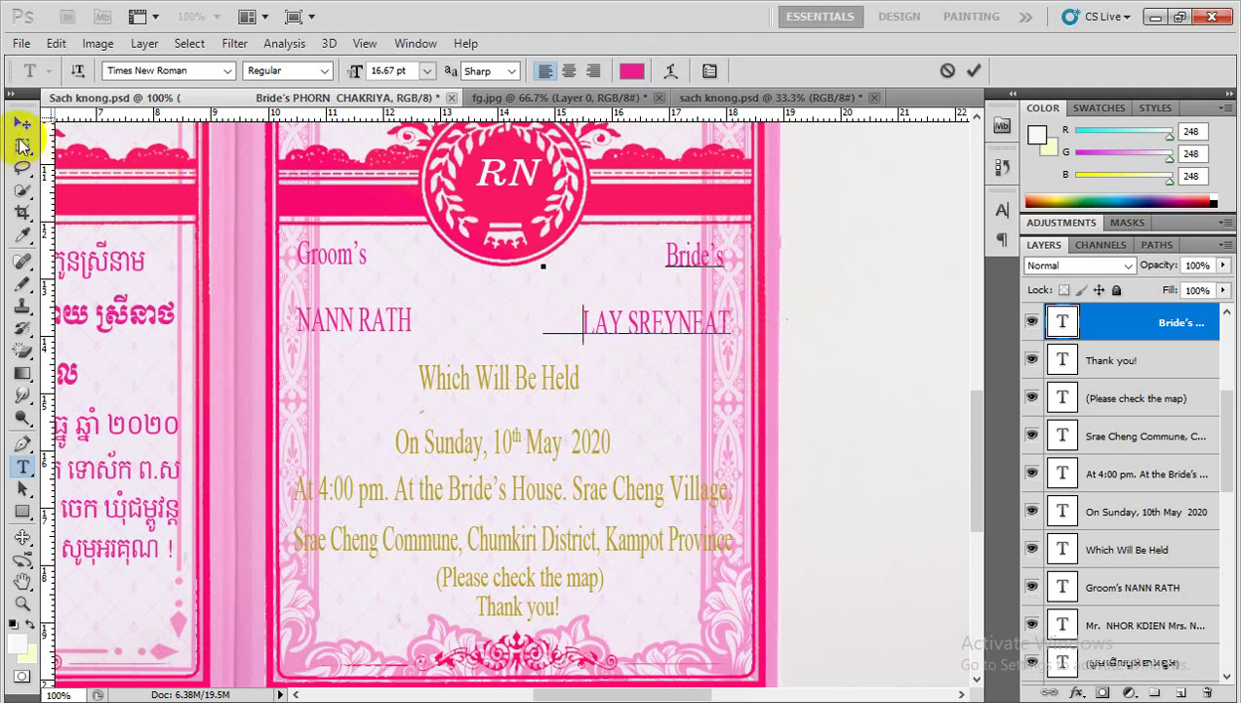
click(21, 124)
Scroll down the invitation and select all of the Which Will Be Held text
scroll(606, 290, down, 2)
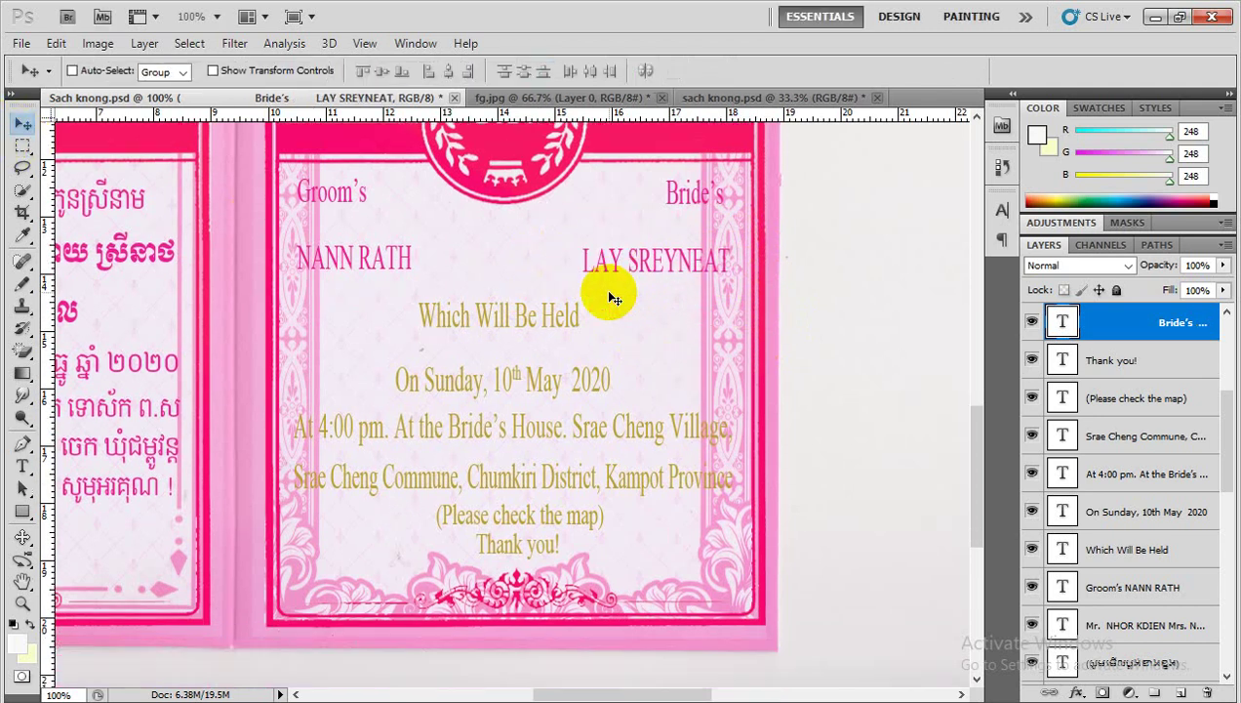
scroll(597, 292, down, 1)
scroll(576, 294, down, 2)
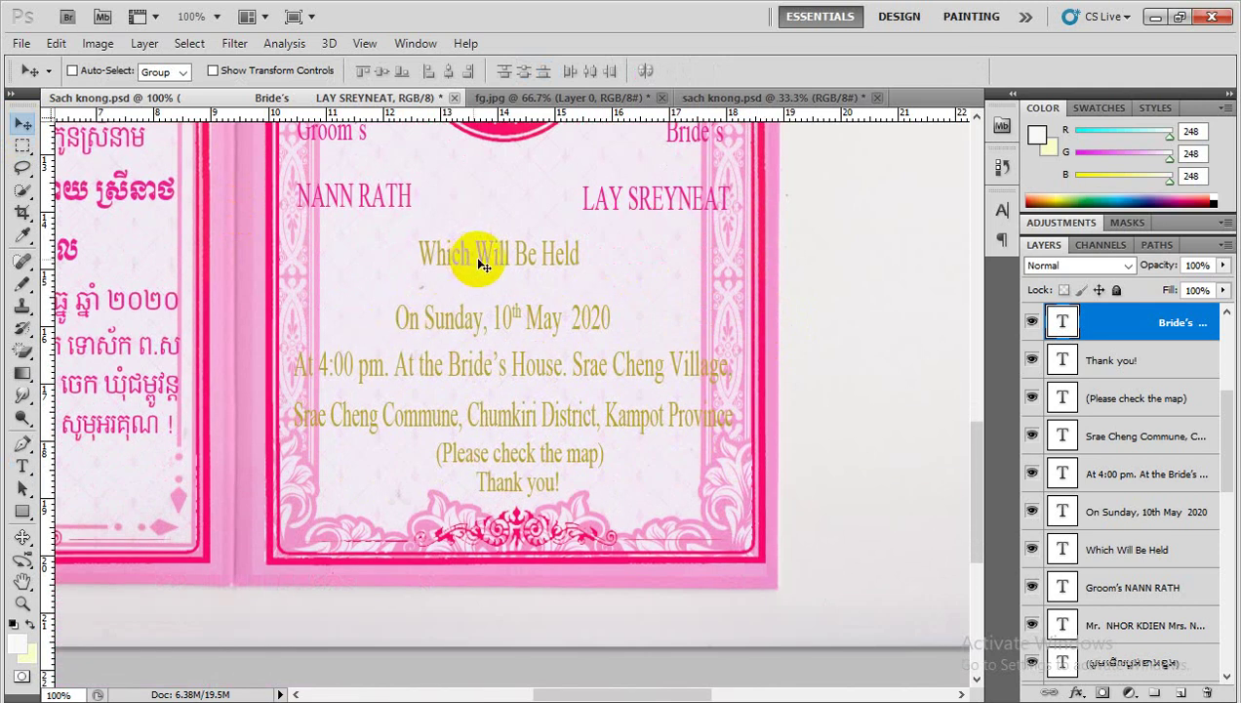
scroll(543, 288, up, 1)
scroll(543, 288, down, 2)
scroll(537, 277, up, 3)
scroll(532, 268, down, 1)
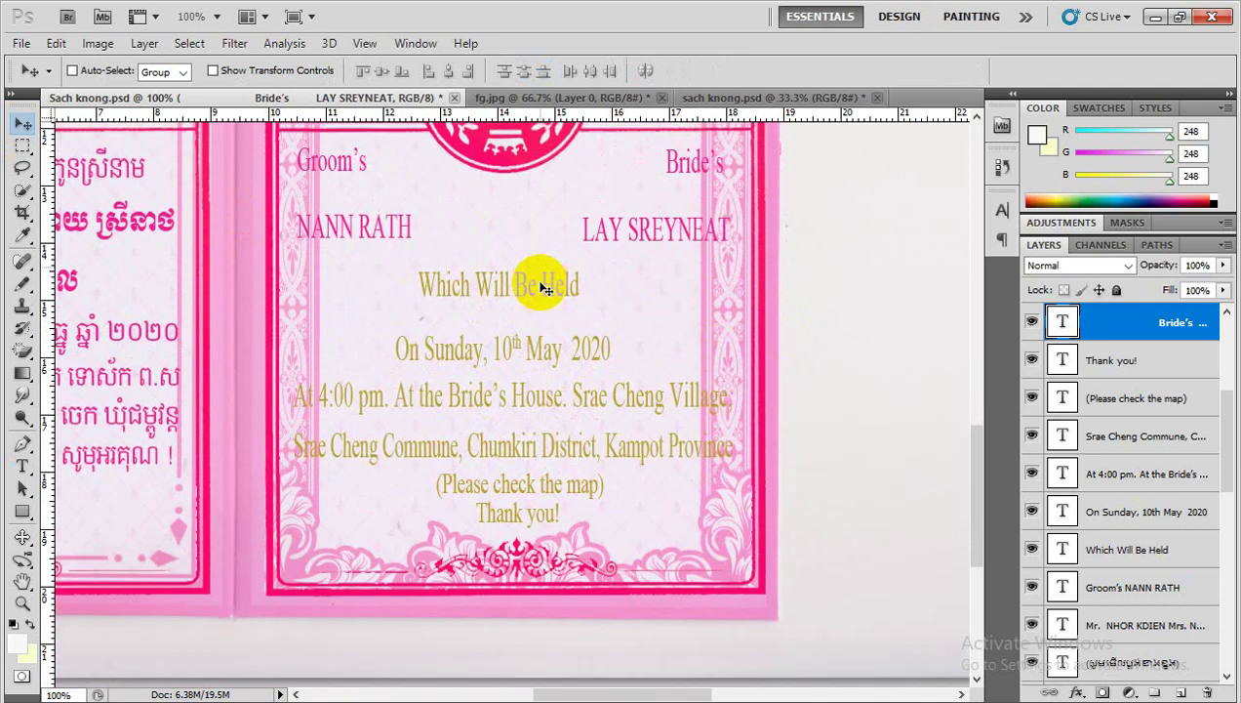
scroll(525, 277, down, 1)
click(21, 465)
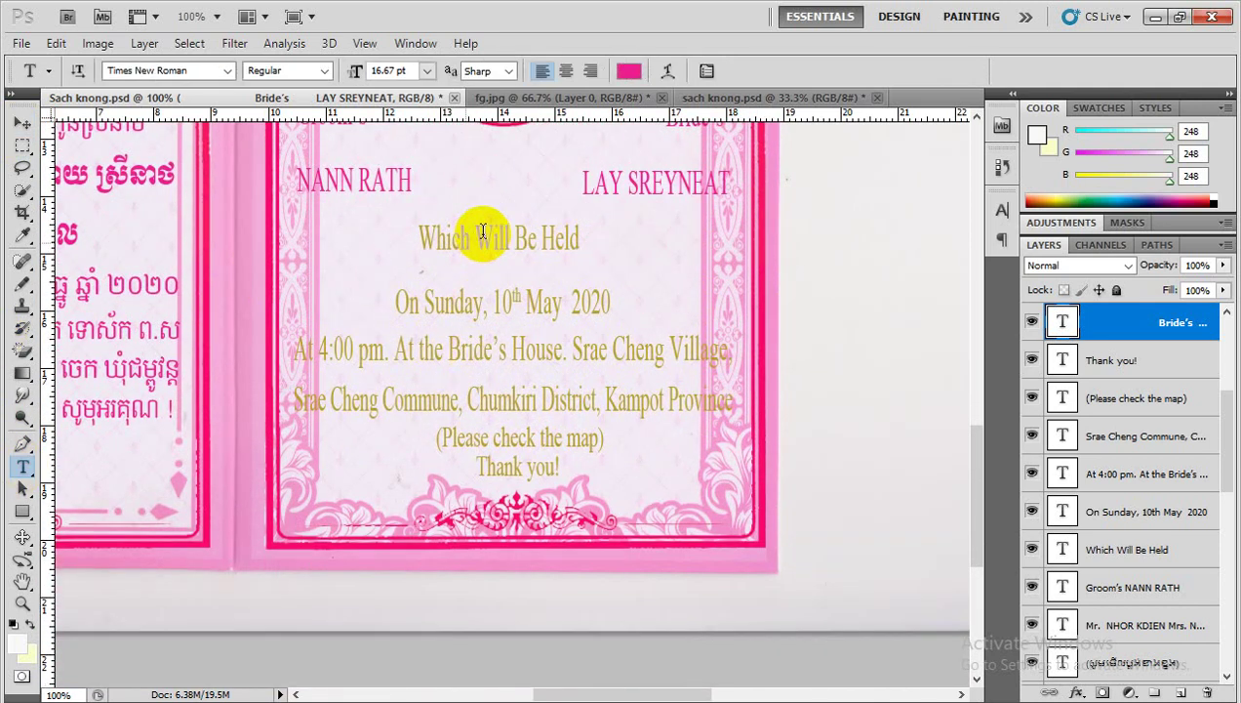
click(500, 235)
key(ctrl+a)
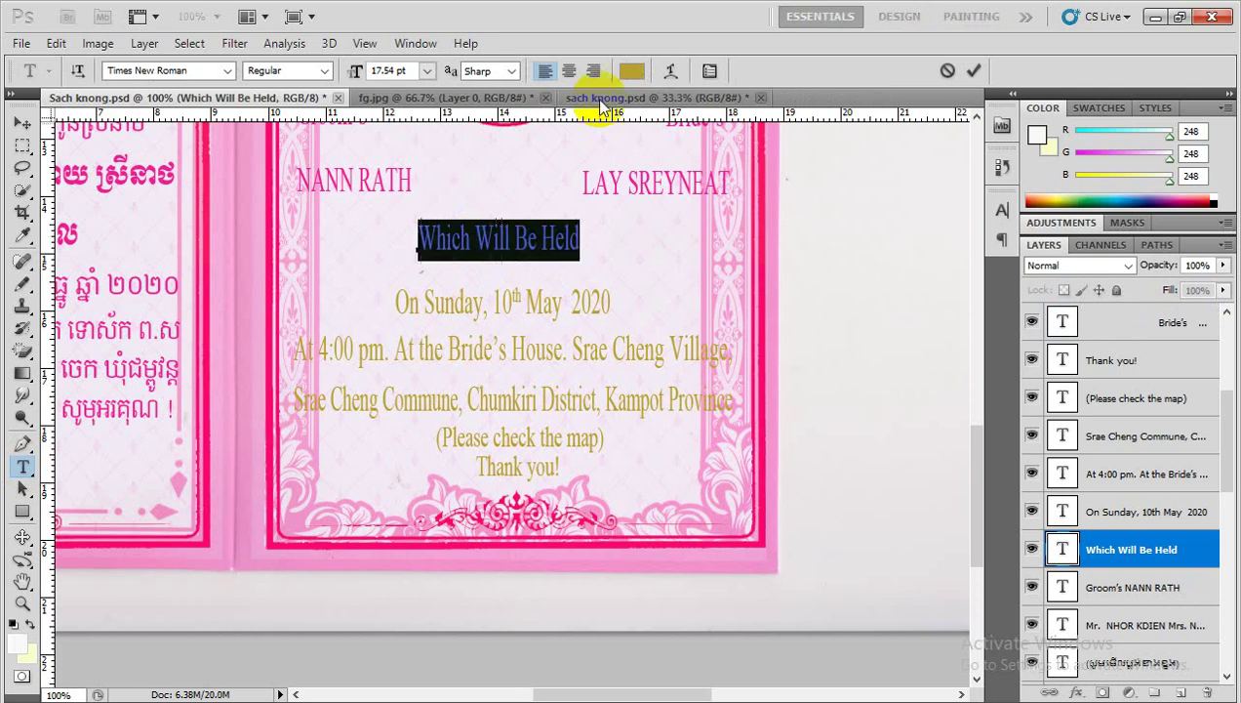
Make that line the Khmer text's pink, commit it, and save the invitation
click(631, 71)
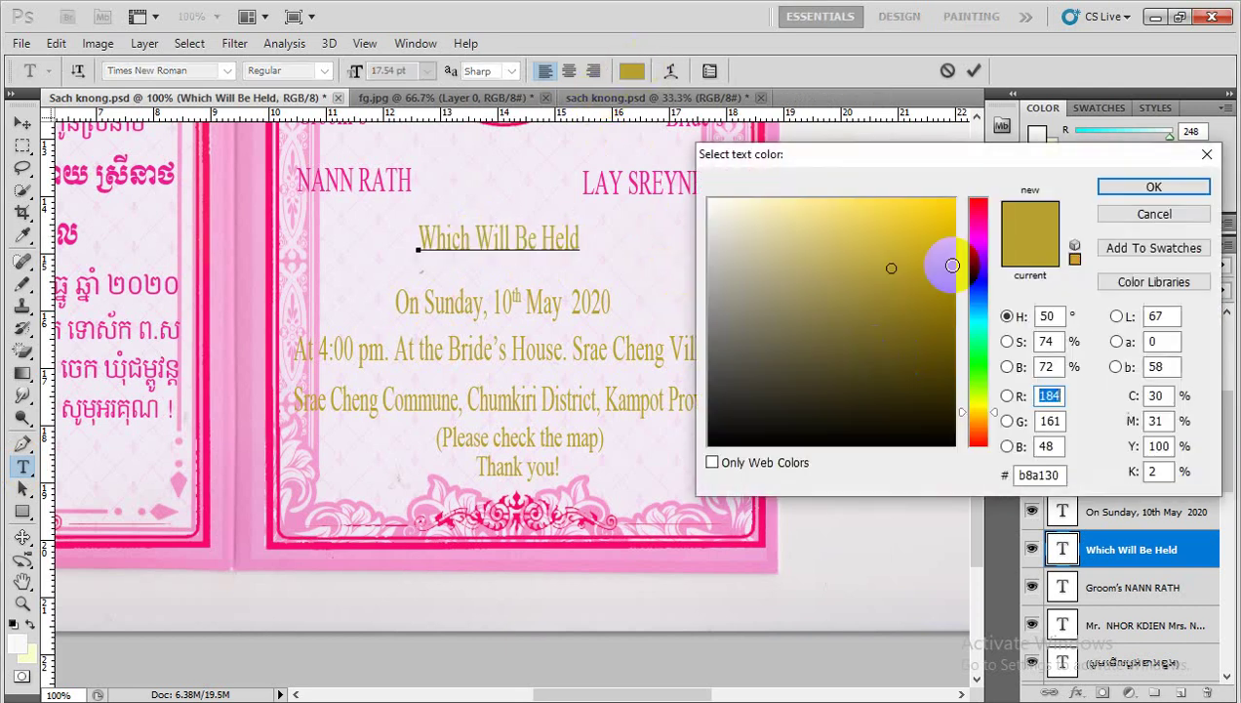
click(153, 173)
click(1146, 187)
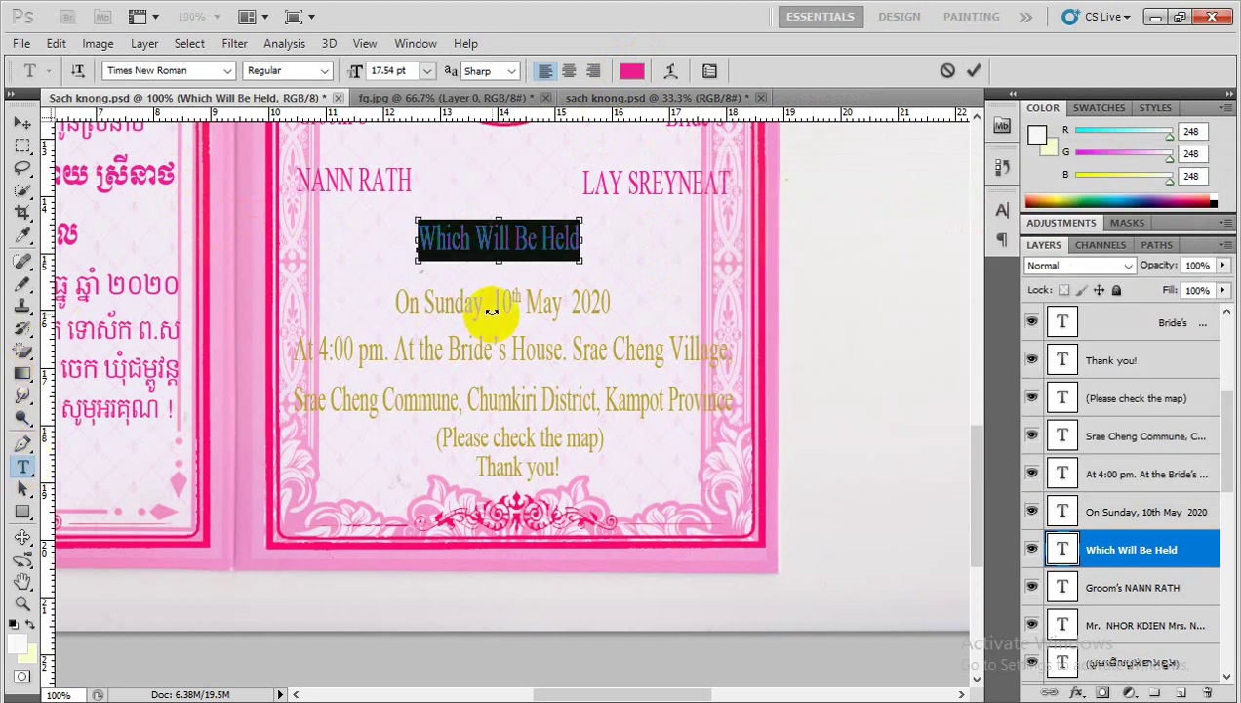
click(491, 311)
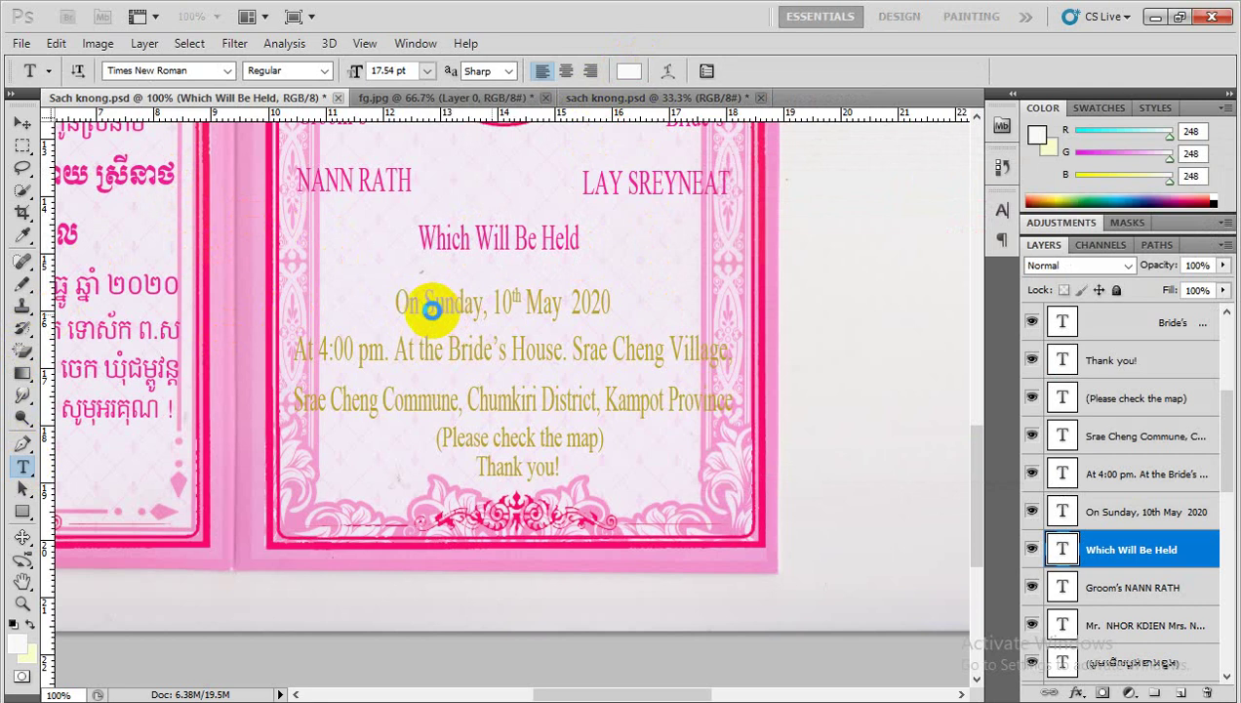
key(ctrl+s)
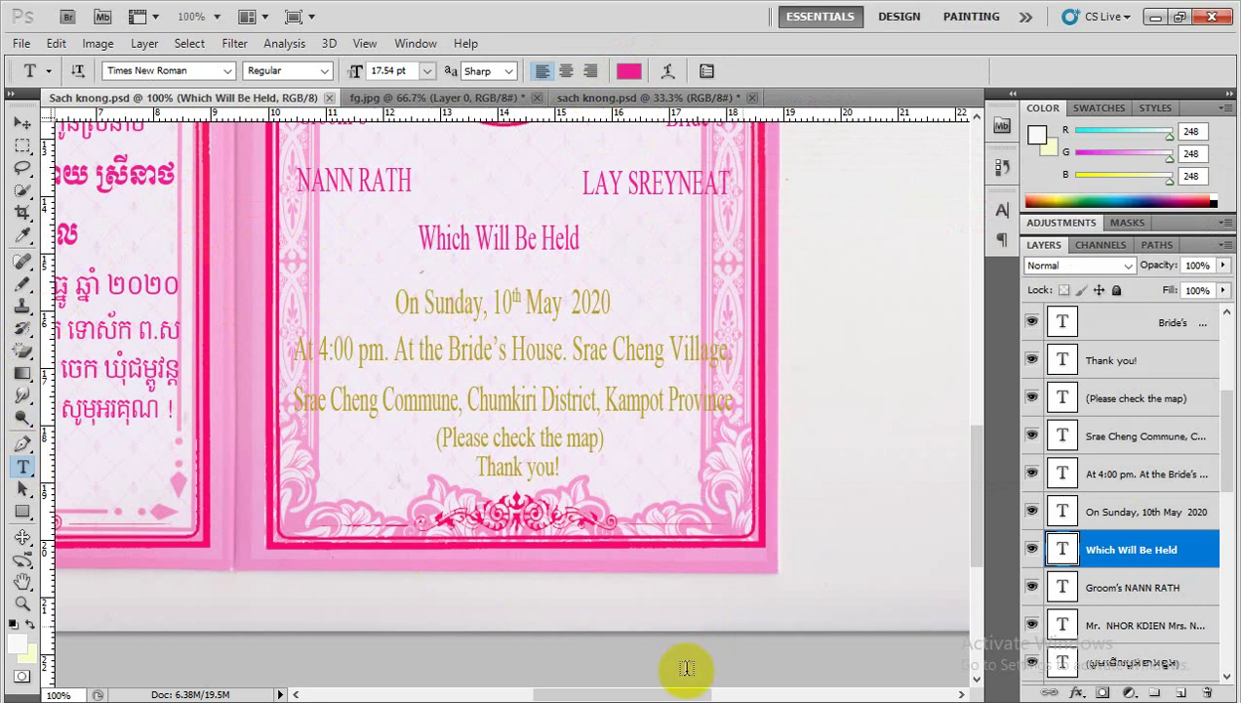
Recolour the On Sunday, 10th May 2020 line with pink sampled from Which Will Be Held
drag(663, 697, 620, 696)
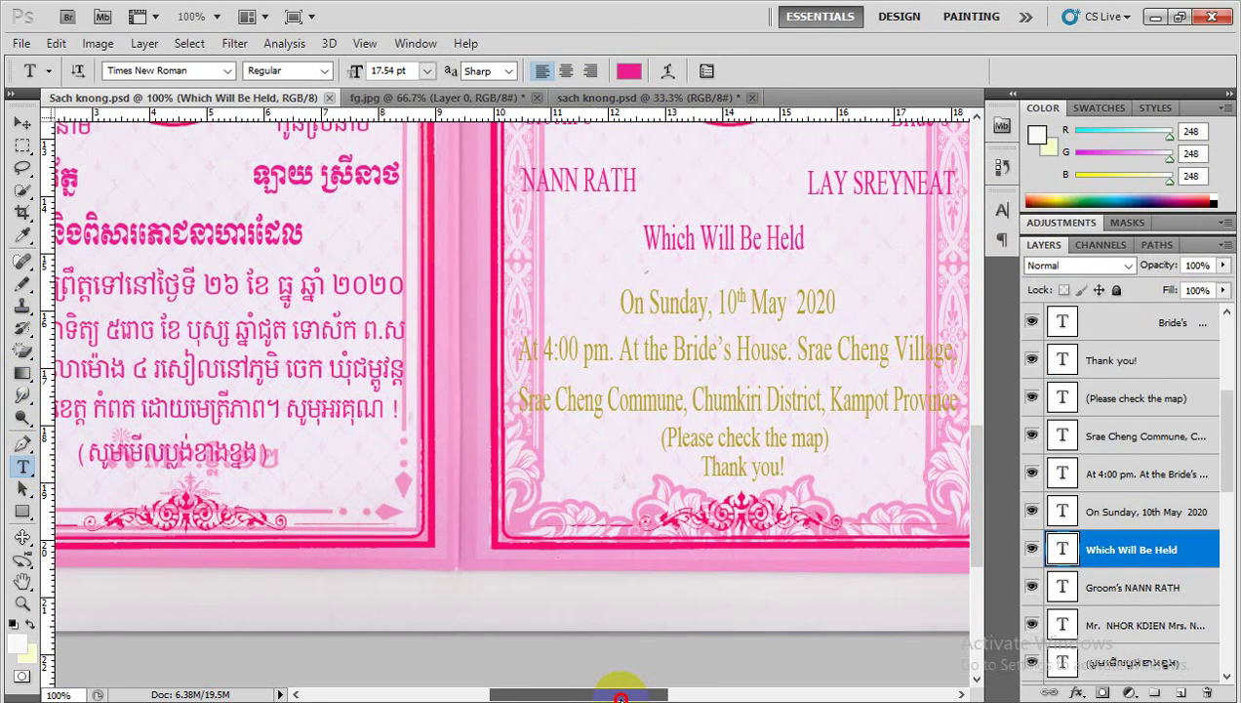
mouse_move(620, 697)
mouse_down()
mouse_move(604, 696)
mouse_move(652, 697)
mouse_up()
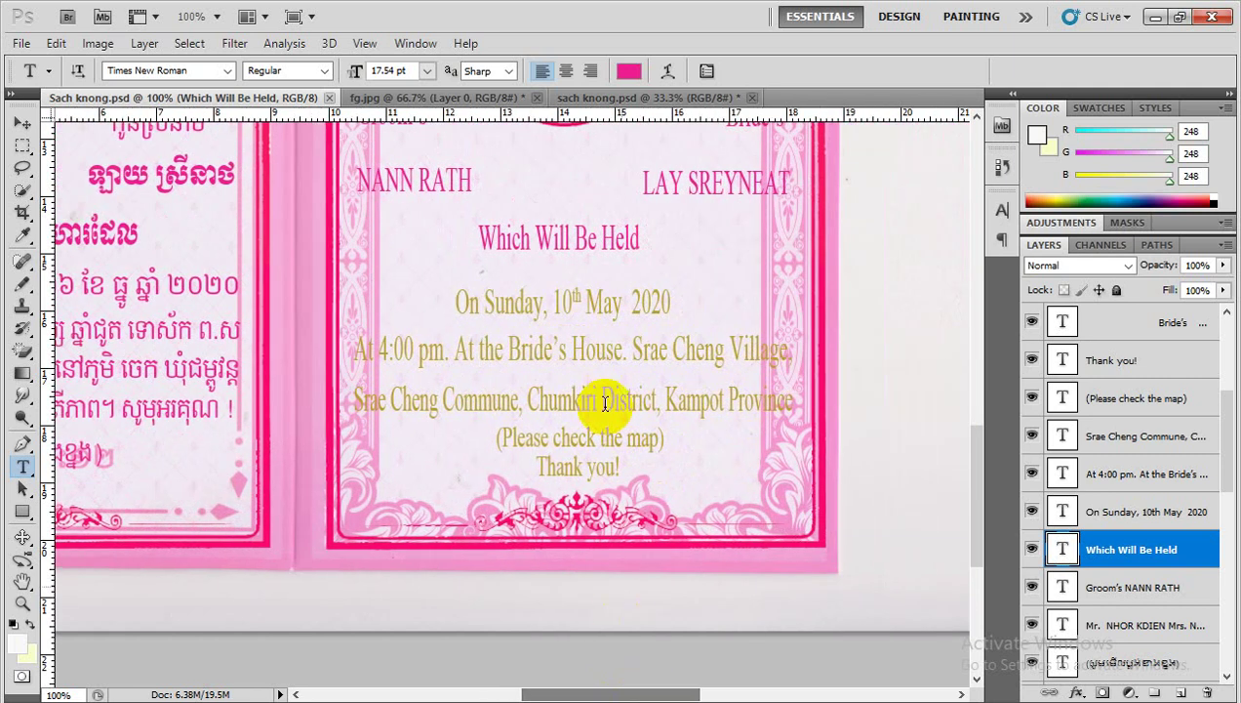
click(540, 305)
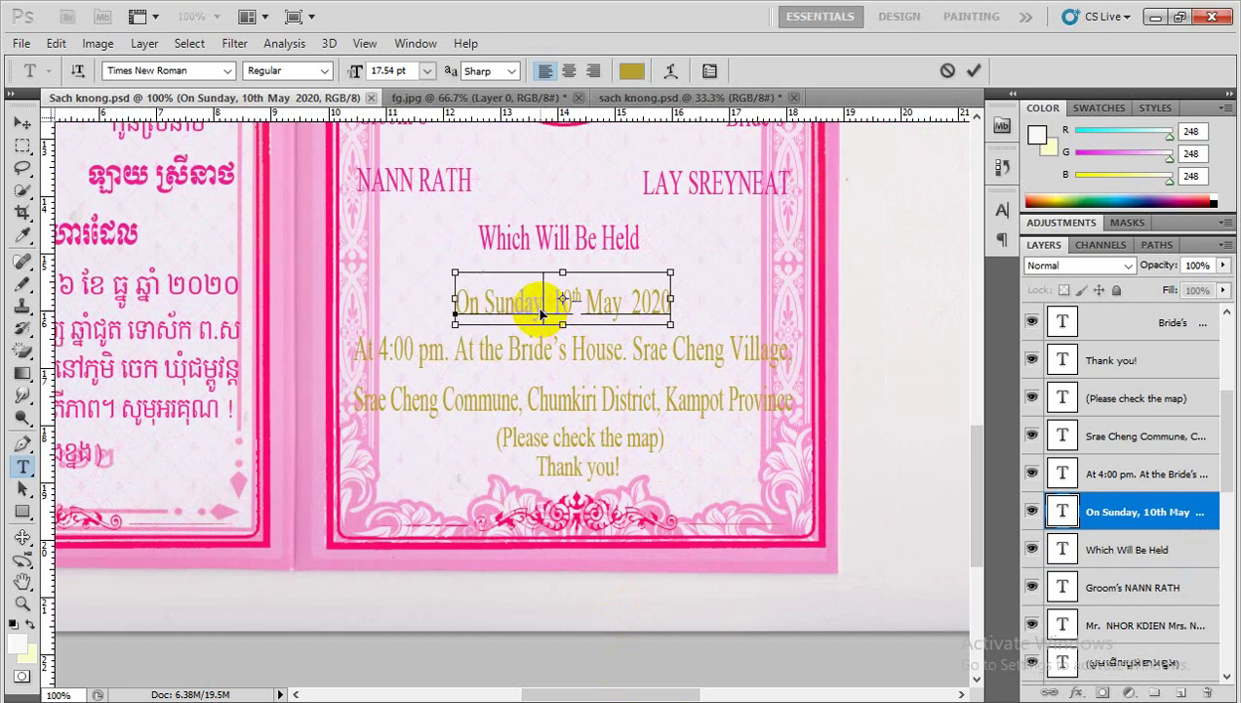
key(ctrl+a)
click(629, 75)
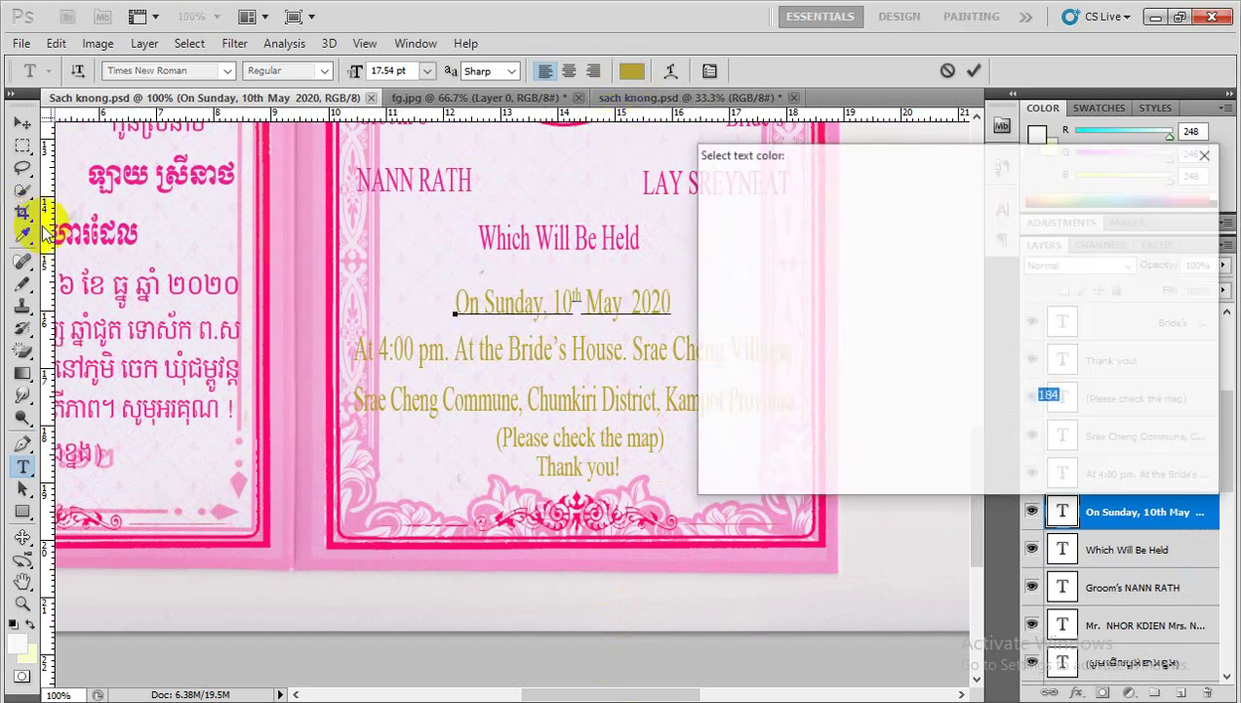
click(476, 226)
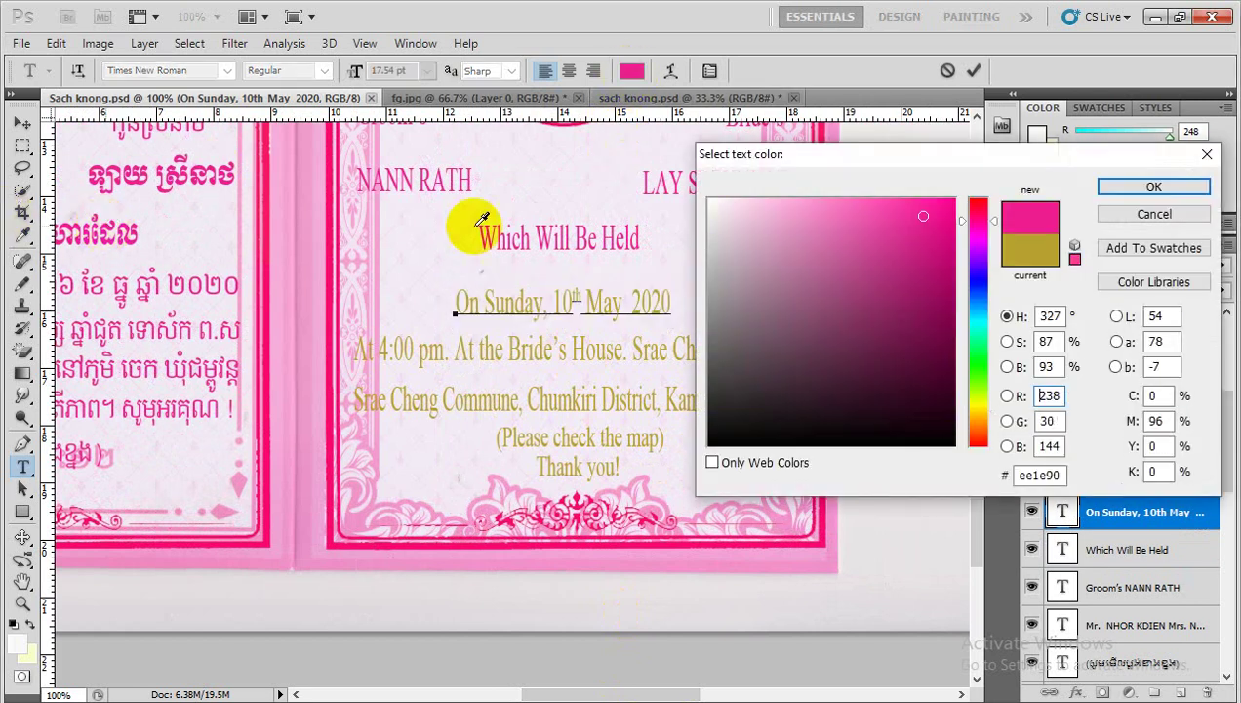
click(1138, 186)
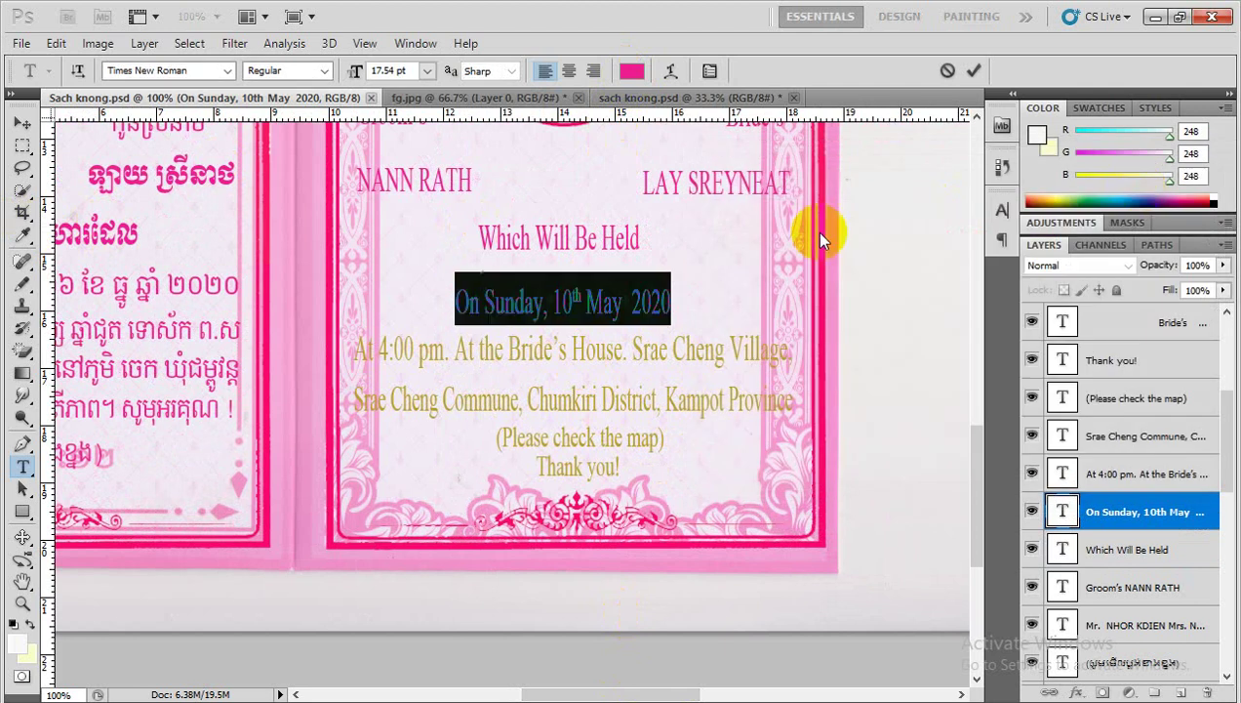
click(575, 299)
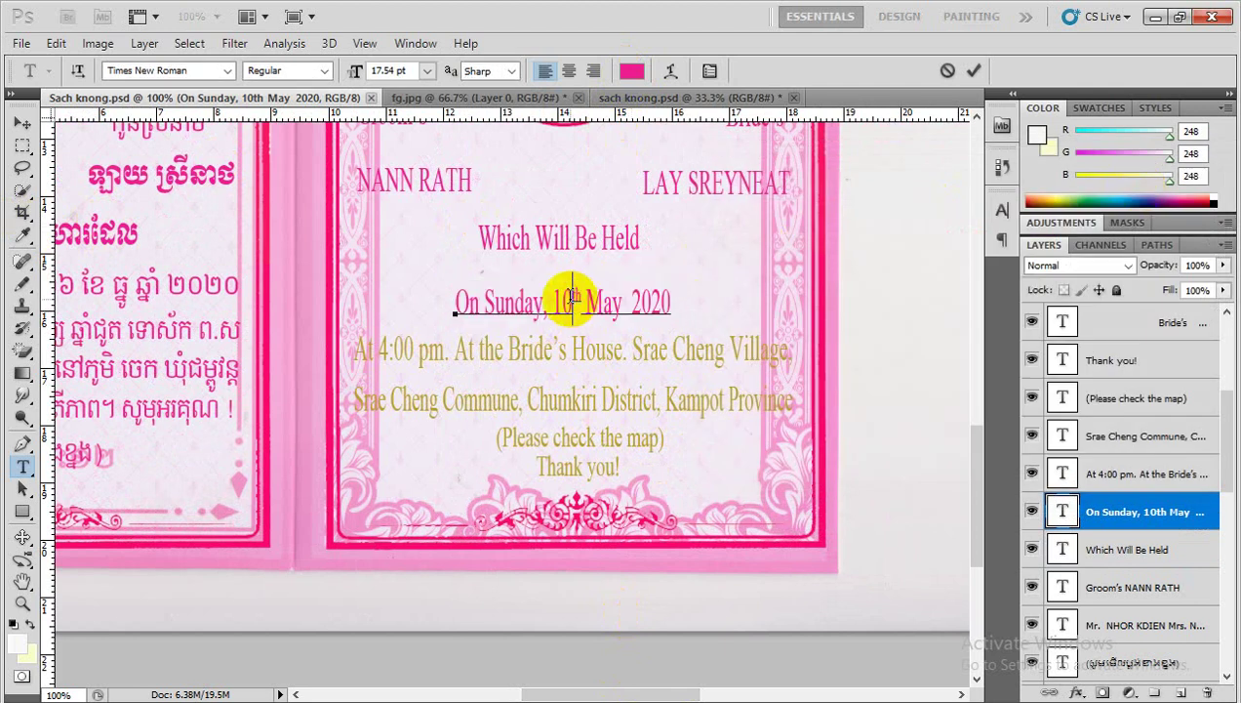
Change the day in the date line from 10th to 26th
key(BackSpace)
key(BackSpace)
text(2)
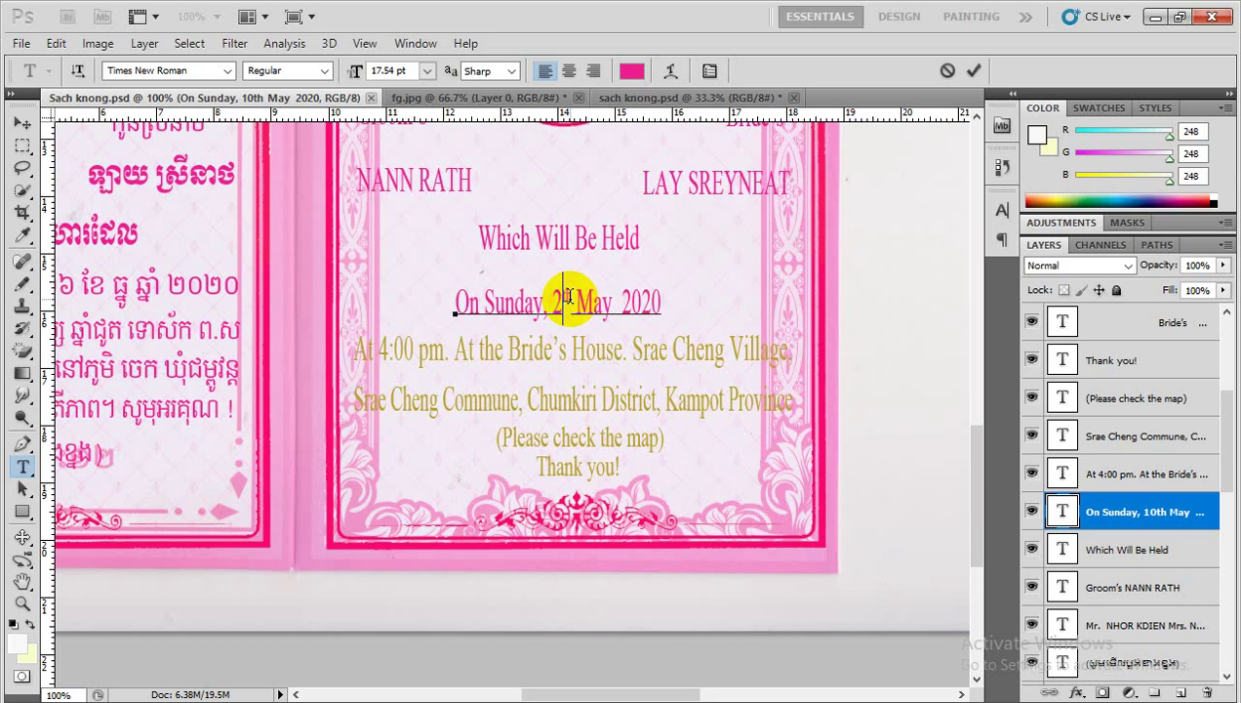
text(0)
key(BackSpace)
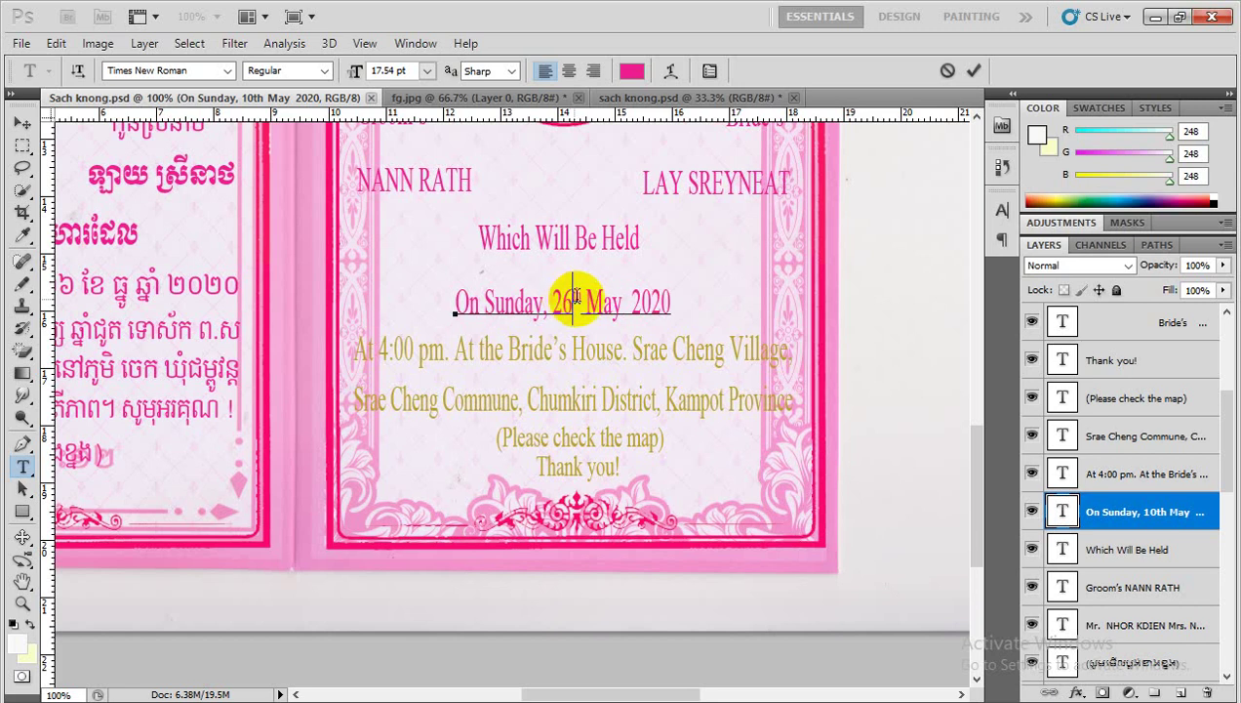
text(6)
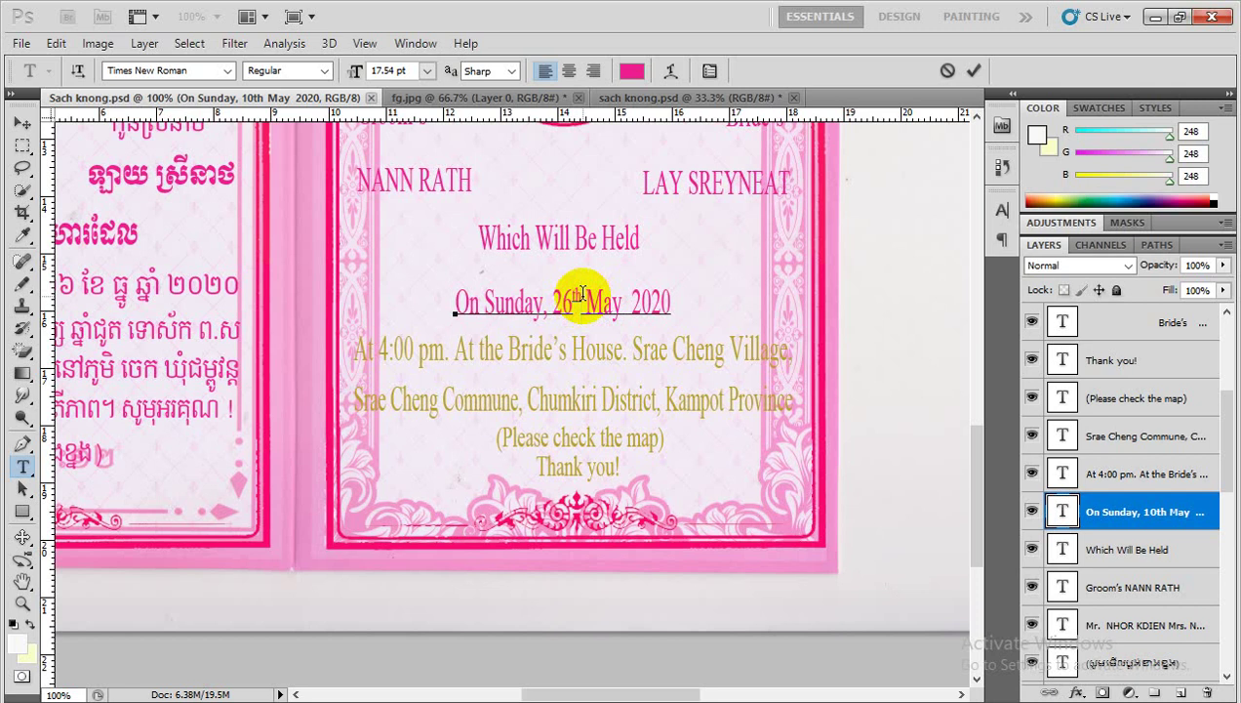
key(shift+End)
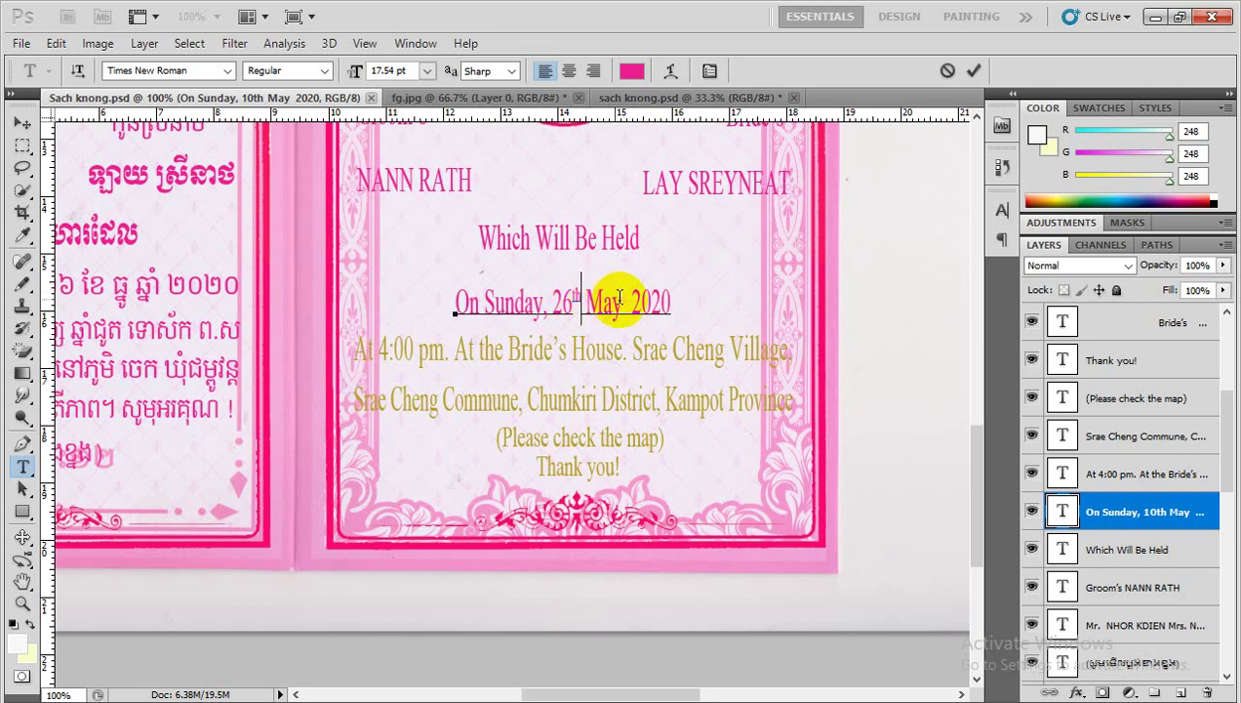
click(574, 300)
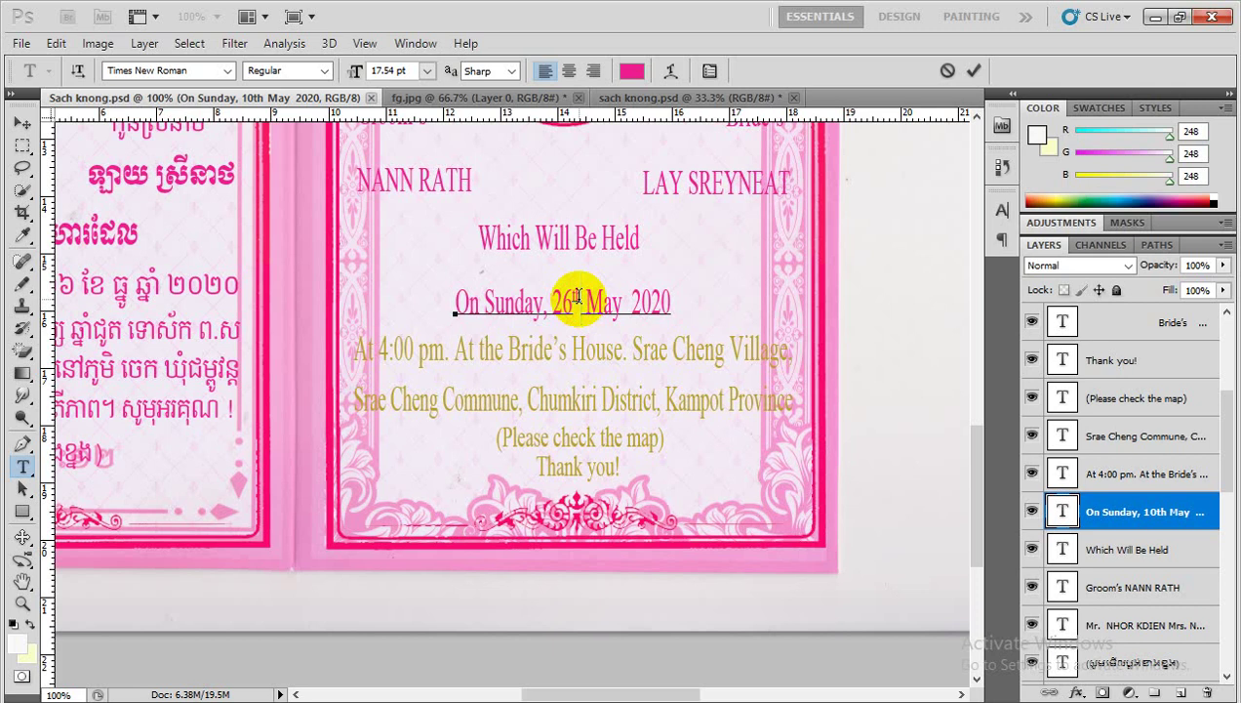
Replace the month May with December and commit the date line
drag(580, 296, 621, 299)
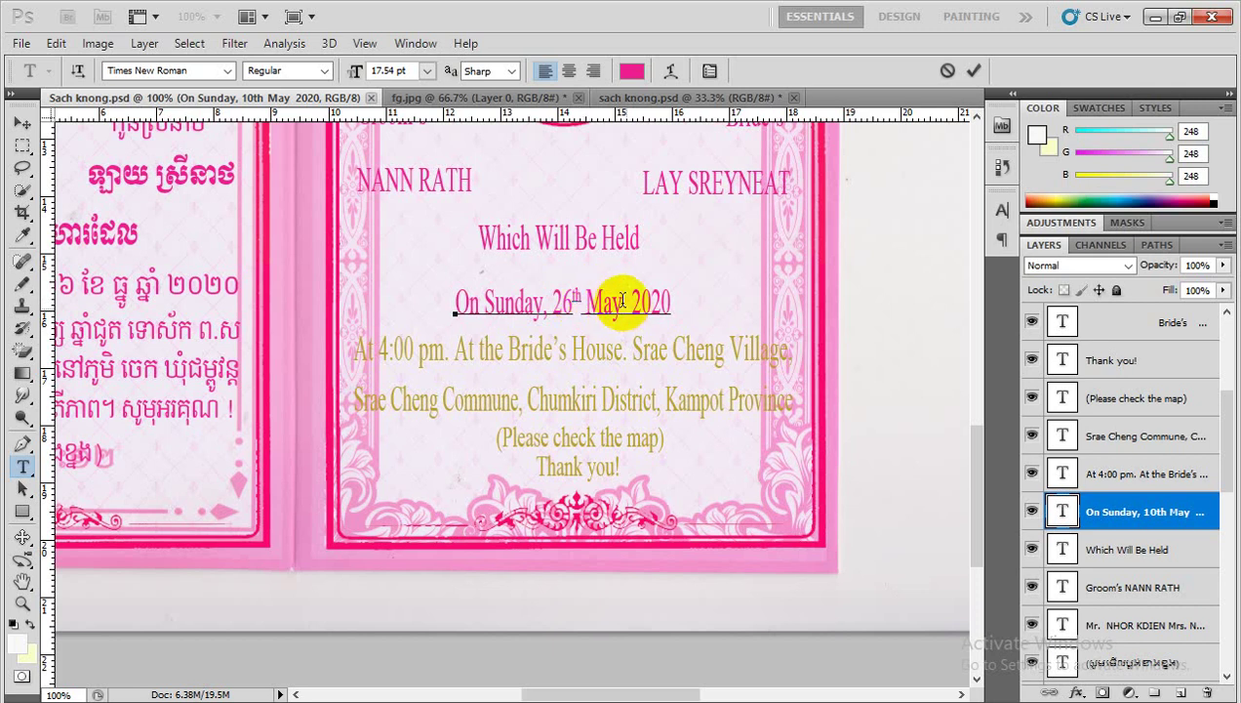
key(BackSpace)
key(BackSpace)
key(BackSpace)
text(De)
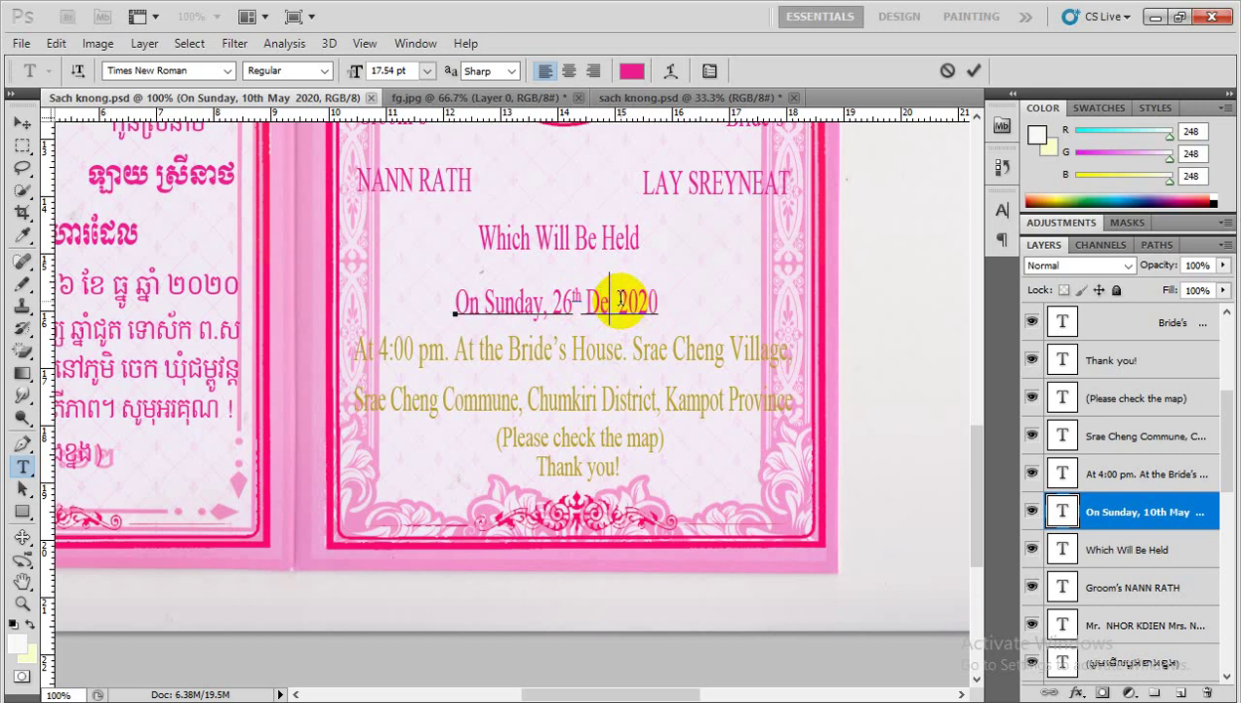
text(c)
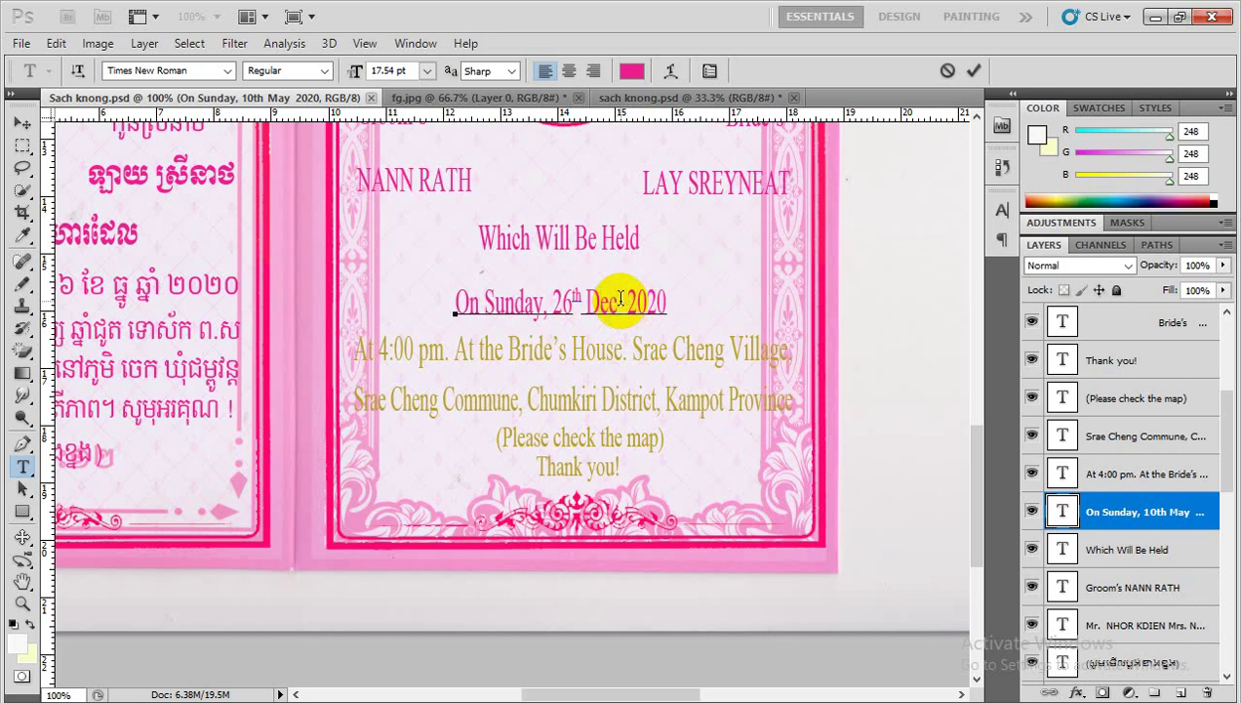
text(em)
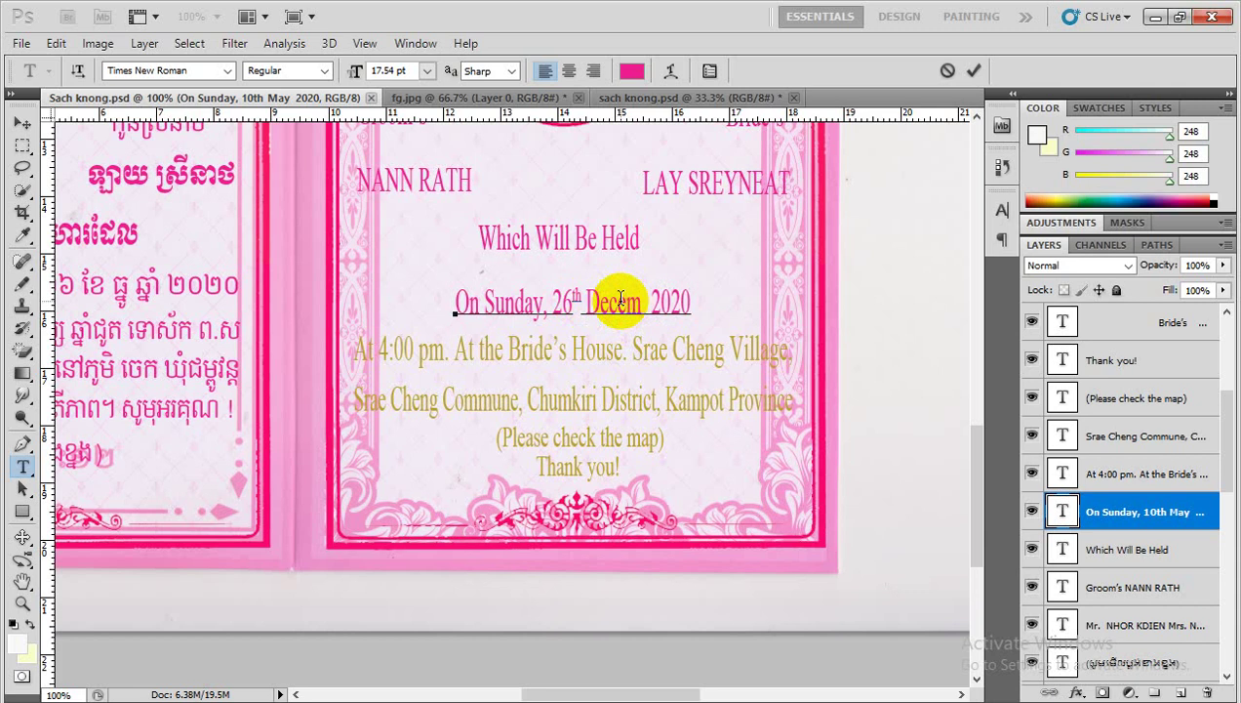
text(ber)
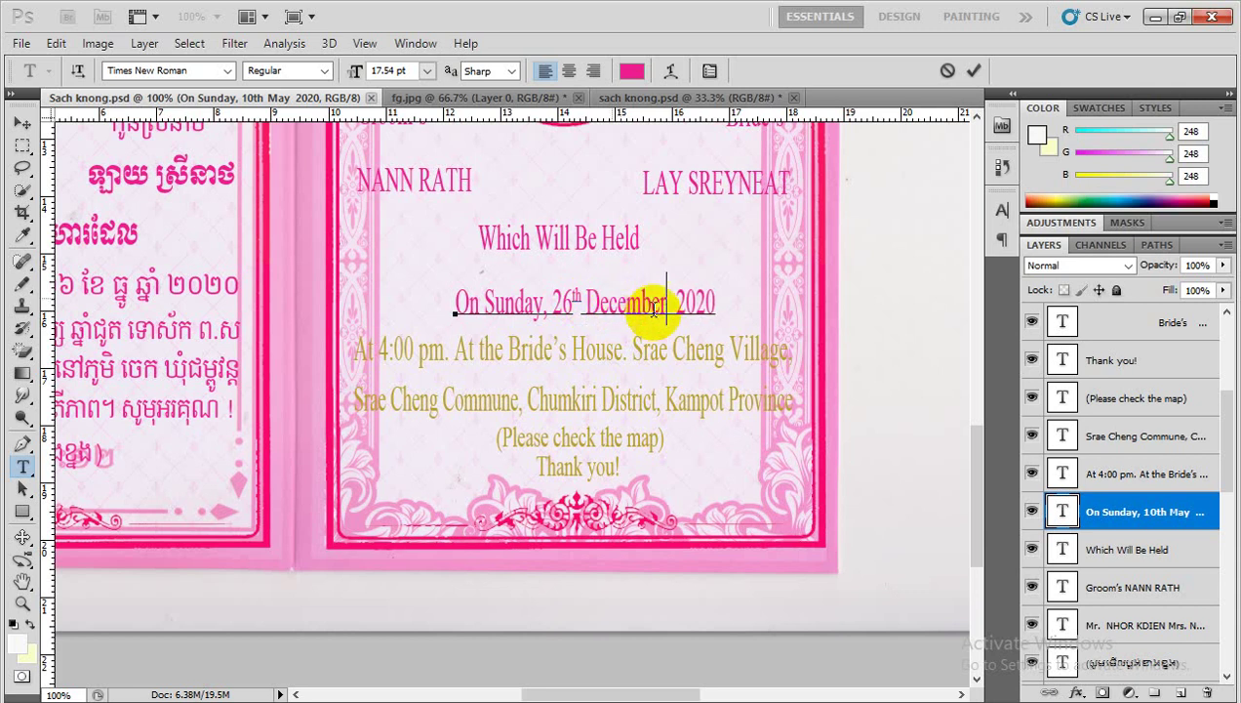
click(23, 124)
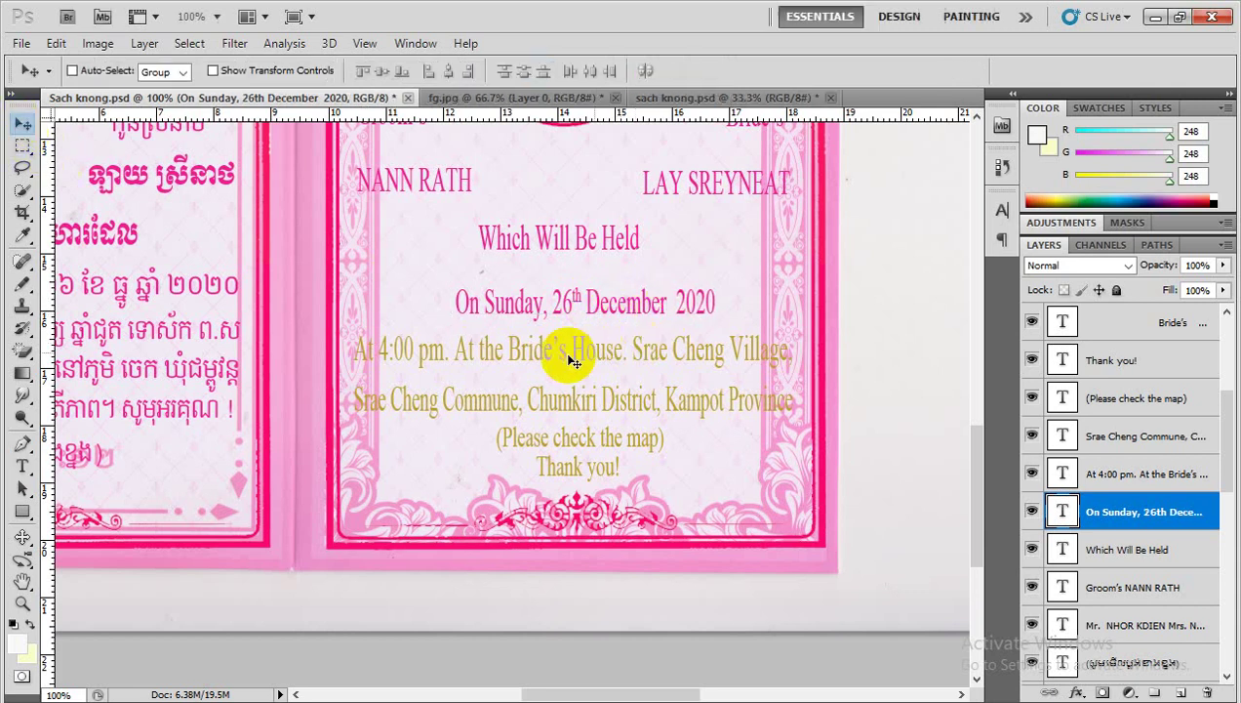
scroll(605, 356, down, 2)
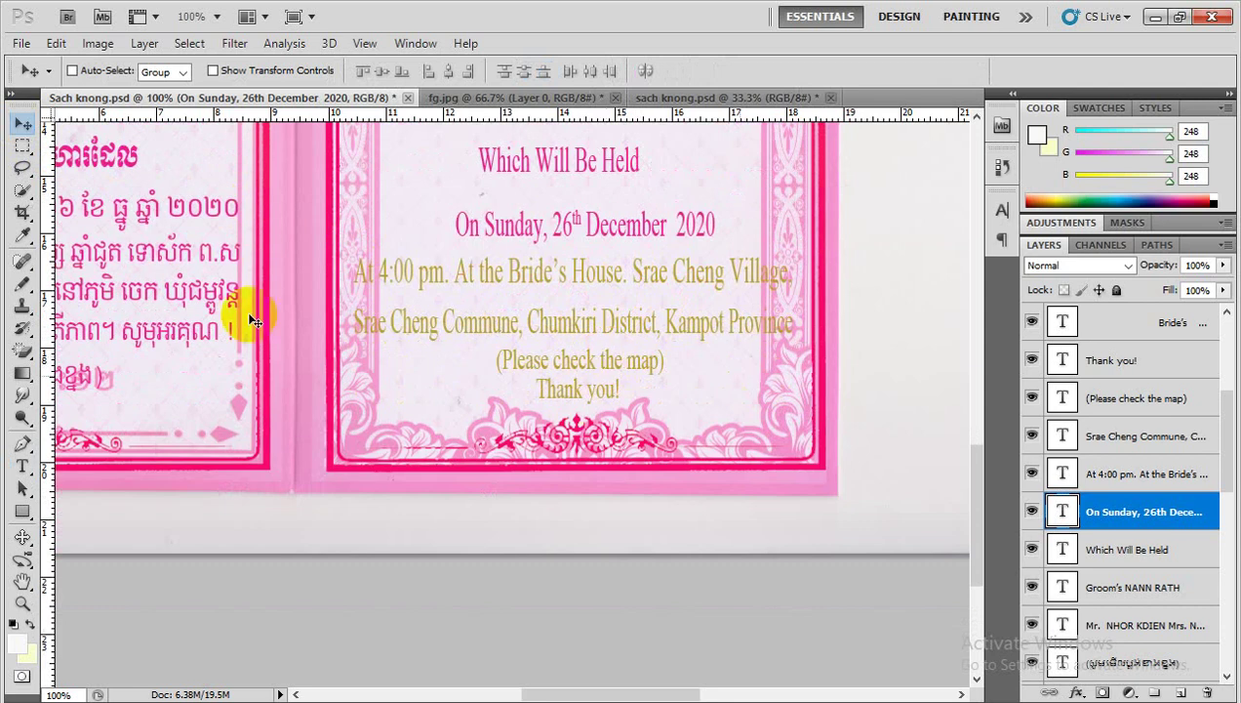
click(22, 464)
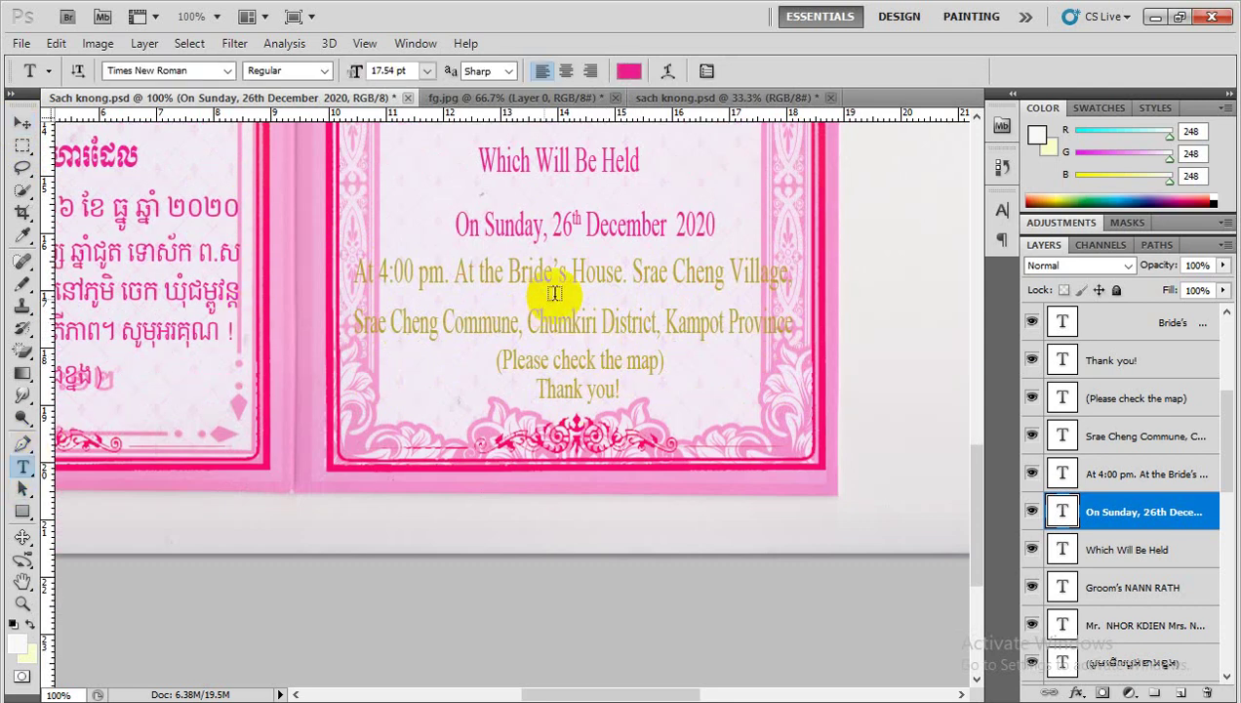
click(486, 273)
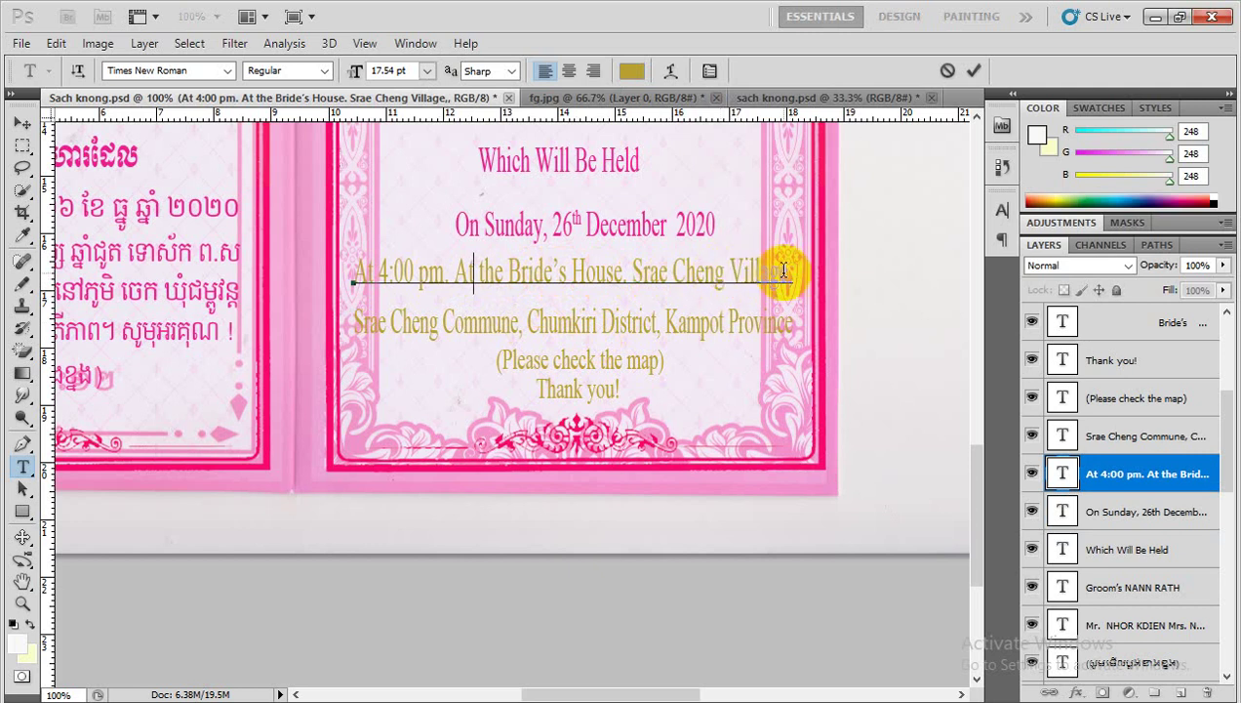
drag(723, 274, 634, 276)
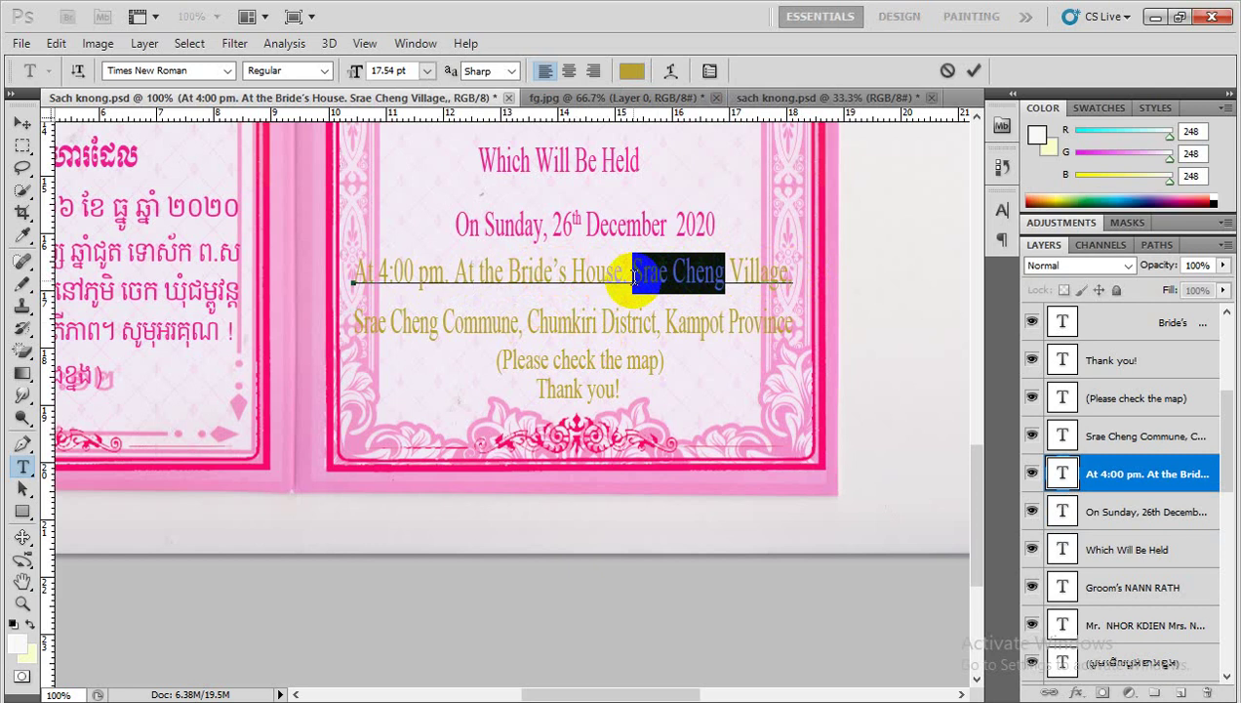
text(C)
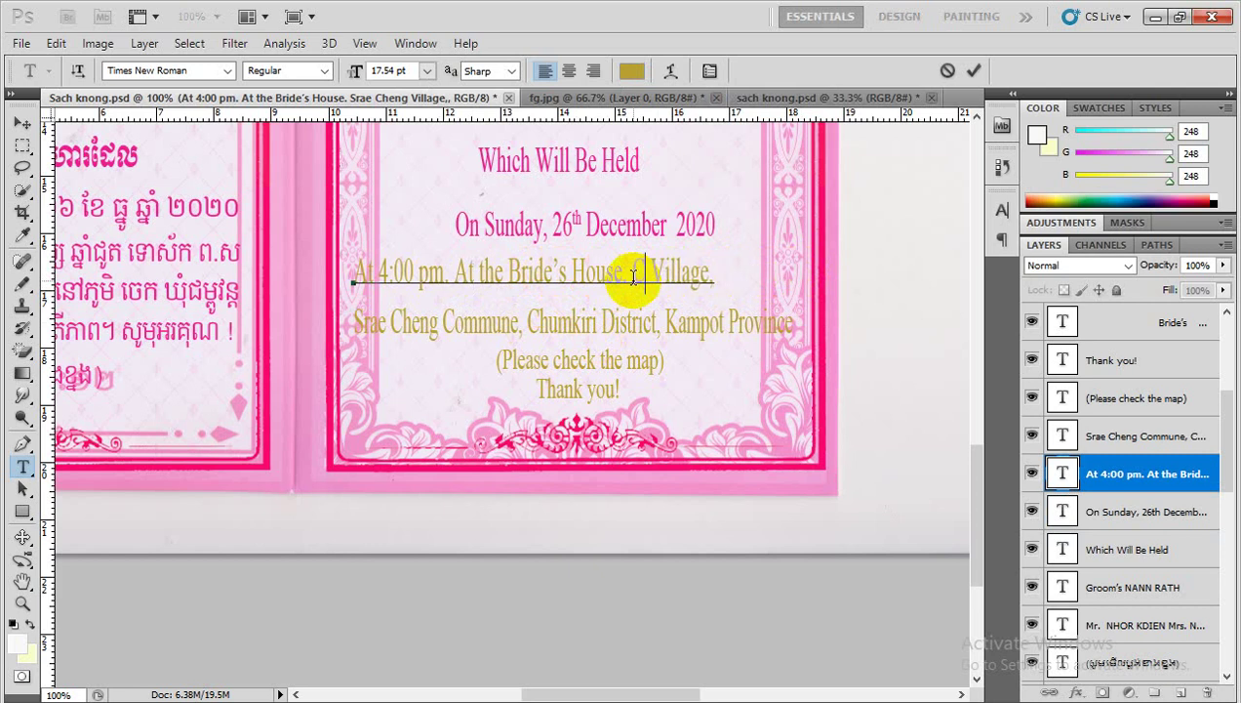
text(H)
key(BackSpace)
text(h)
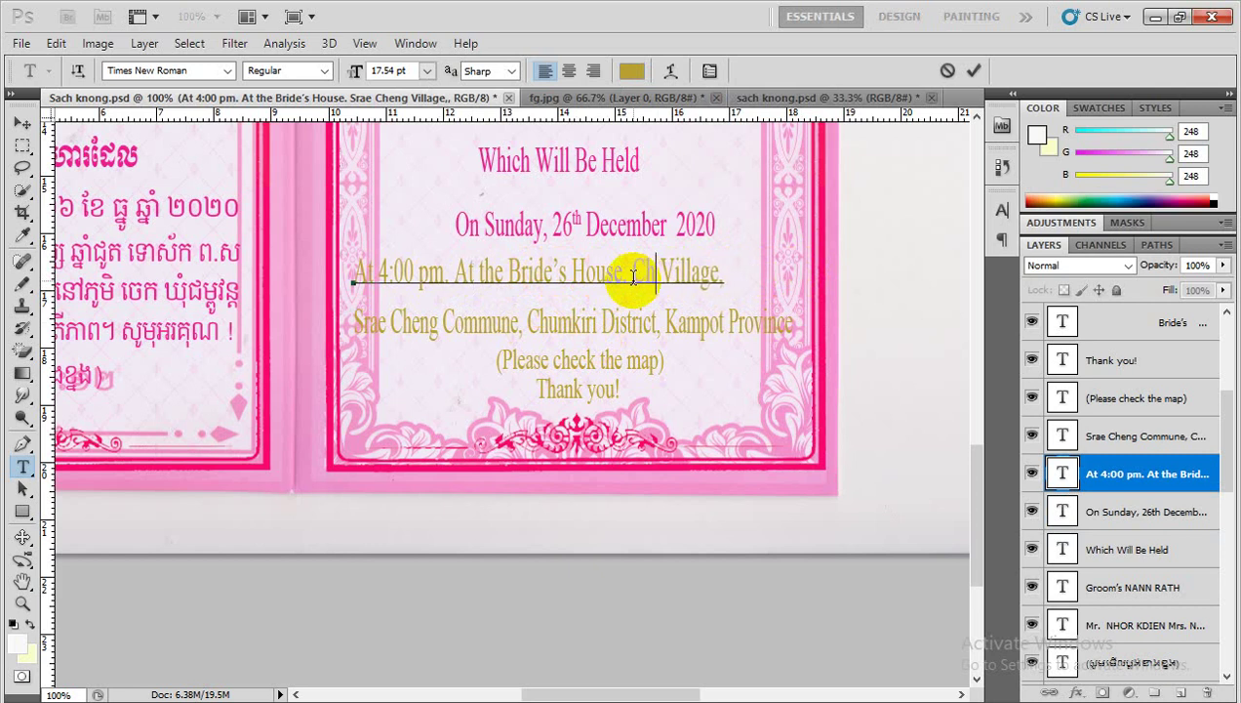
text(ek)
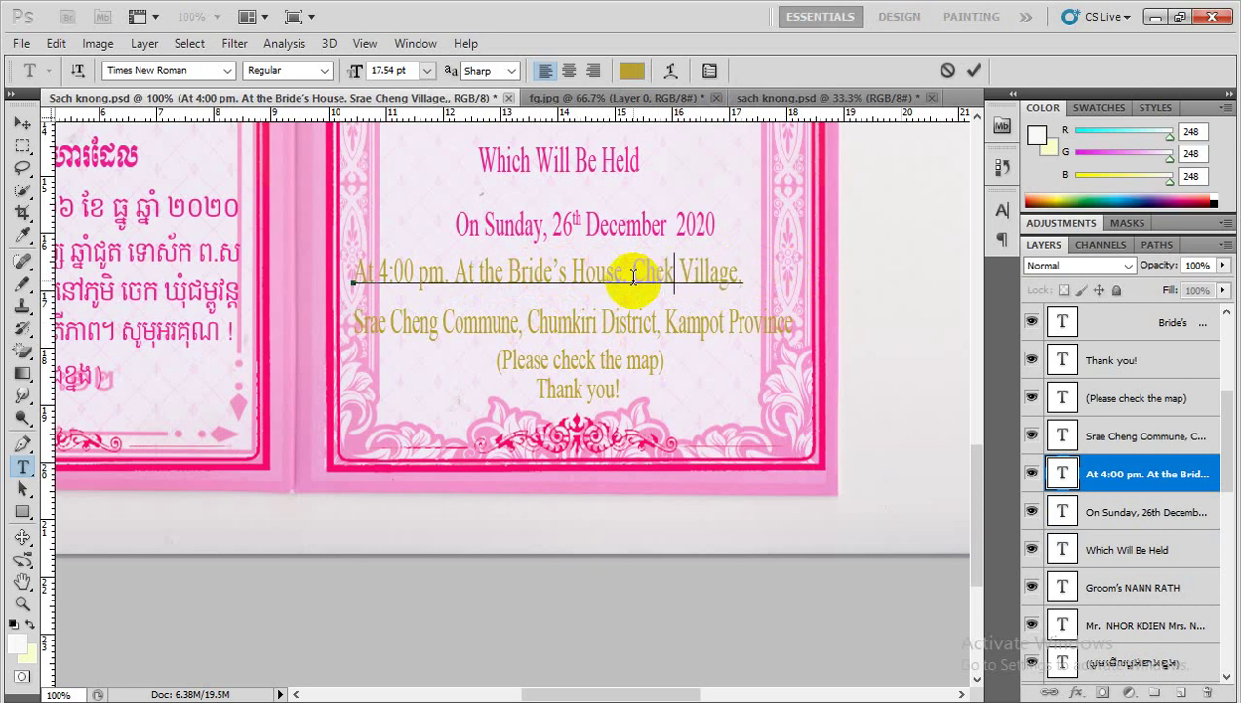
key(ctrl)
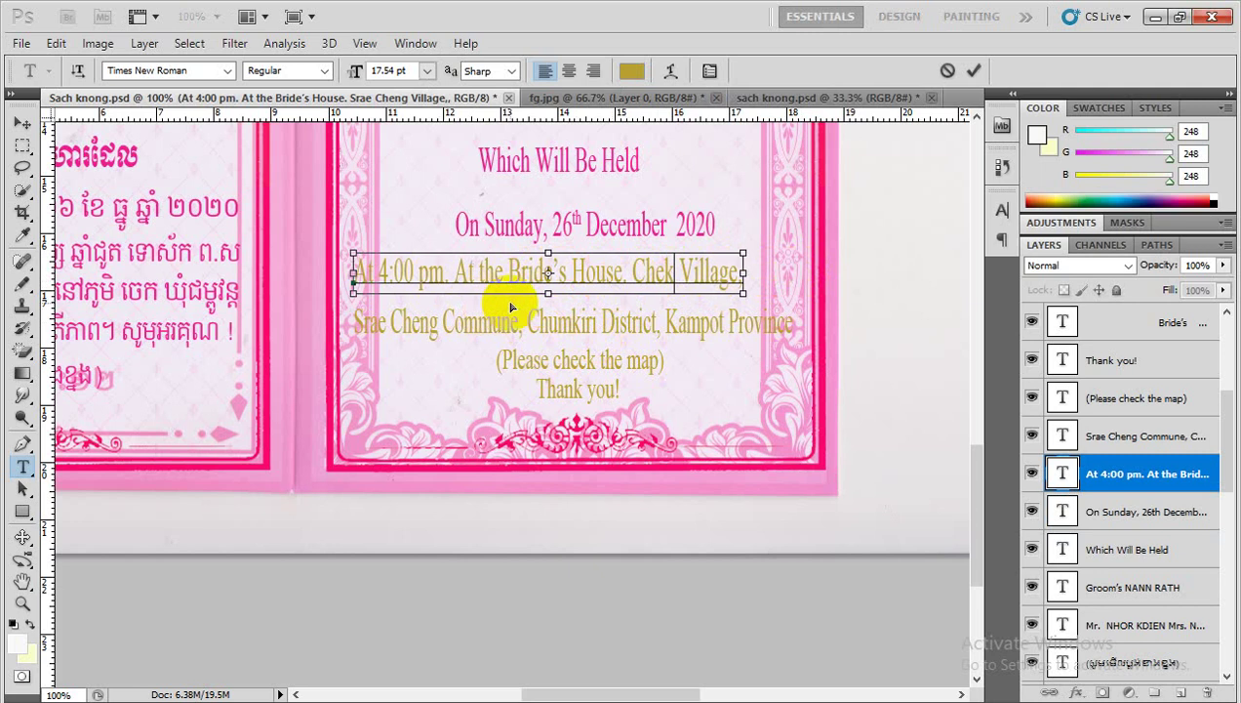
key(ctrl+a)
Colour the Chek Village line pink (ee2c97) from the Khmer heading and commit it
click(631, 71)
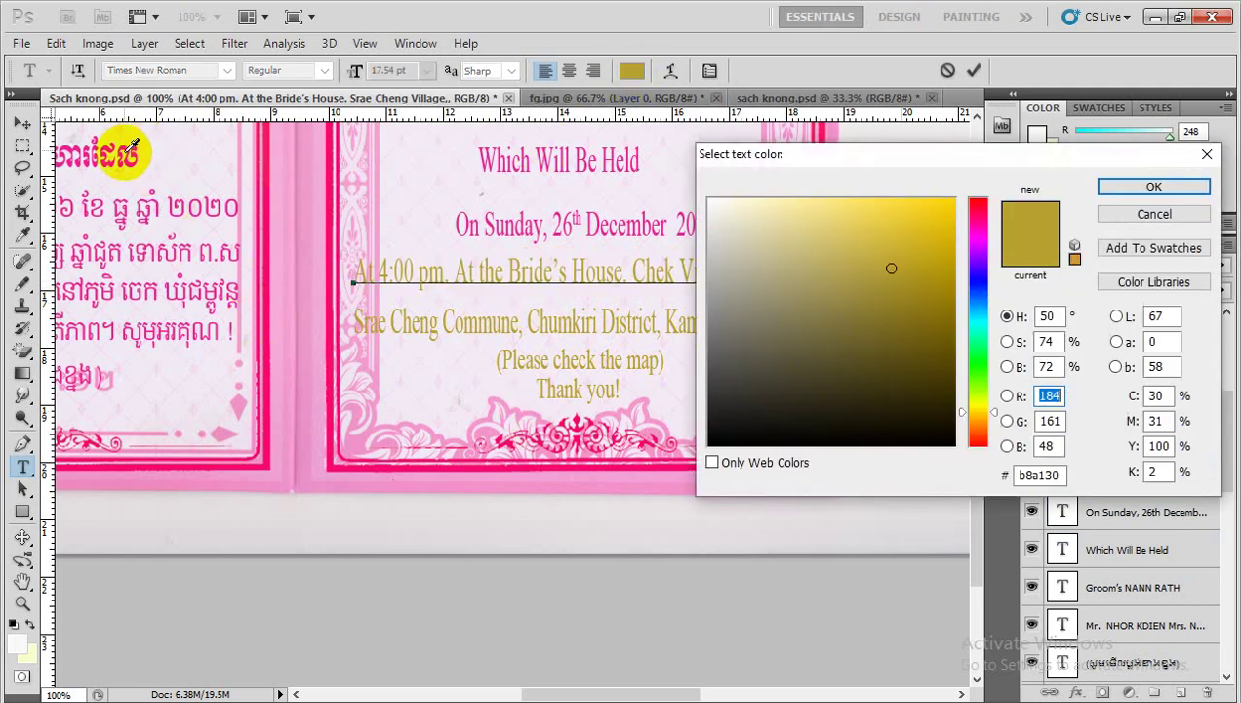
click(213, 191)
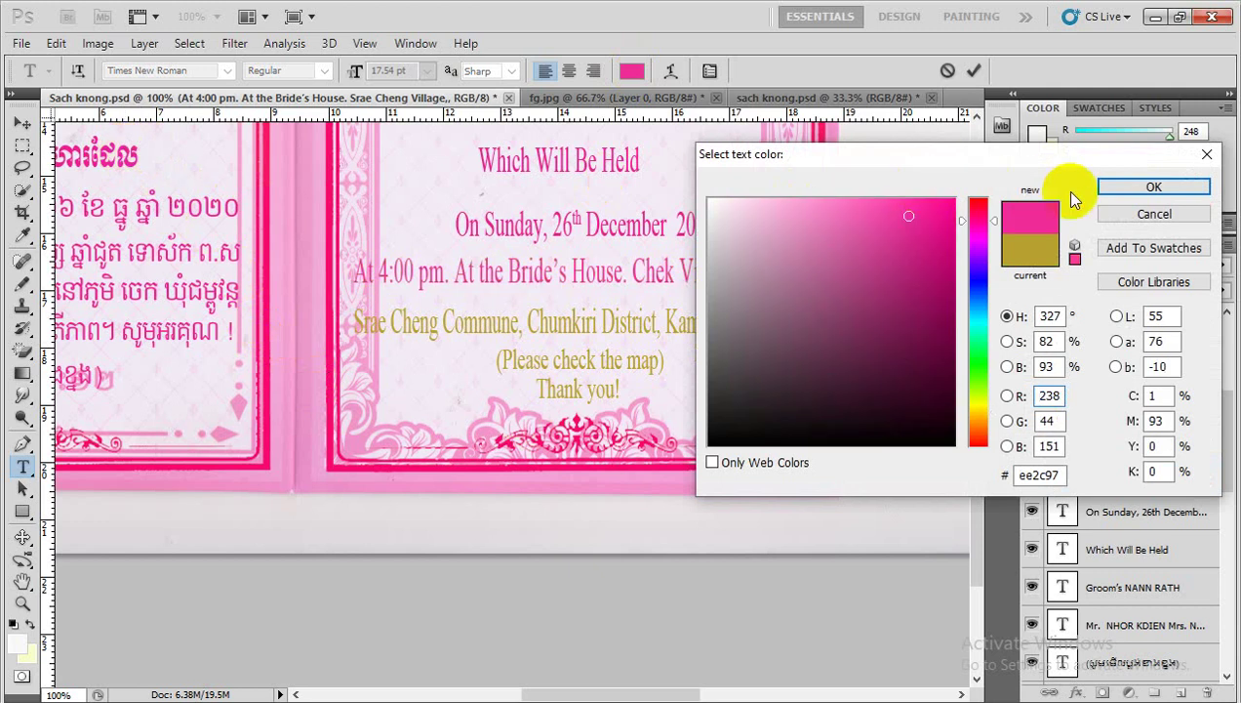
click(1120, 190)
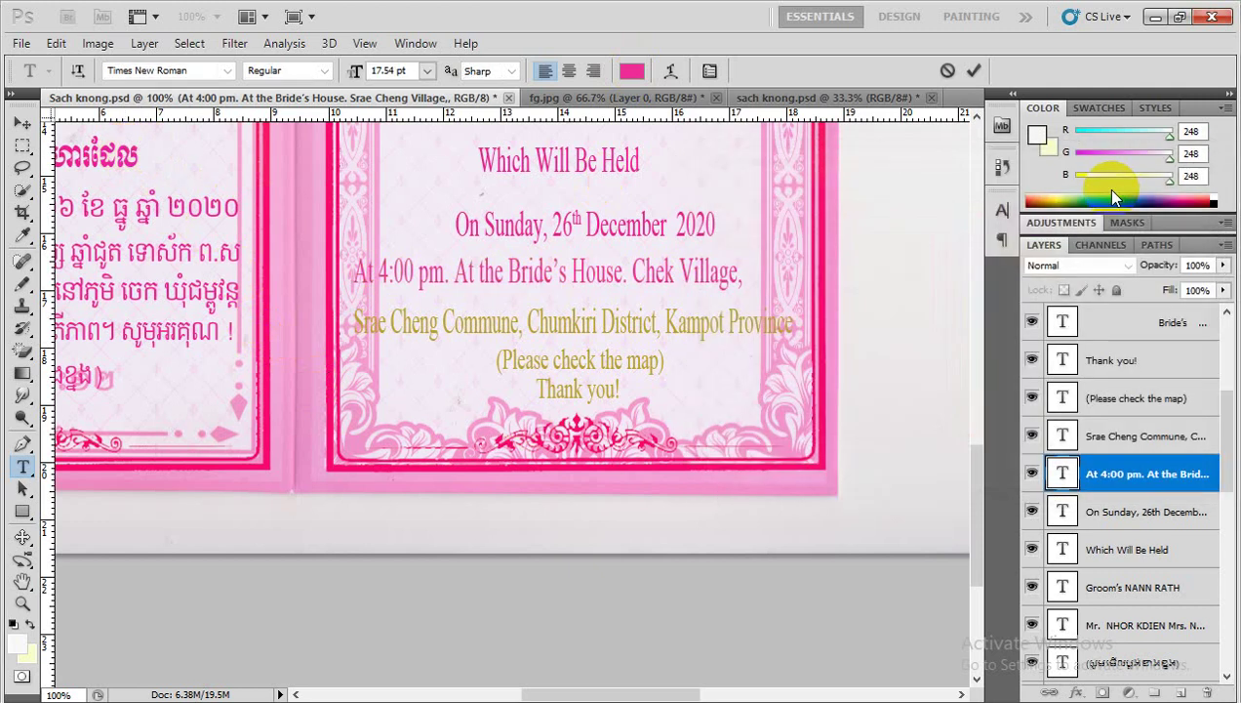
click(32, 124)
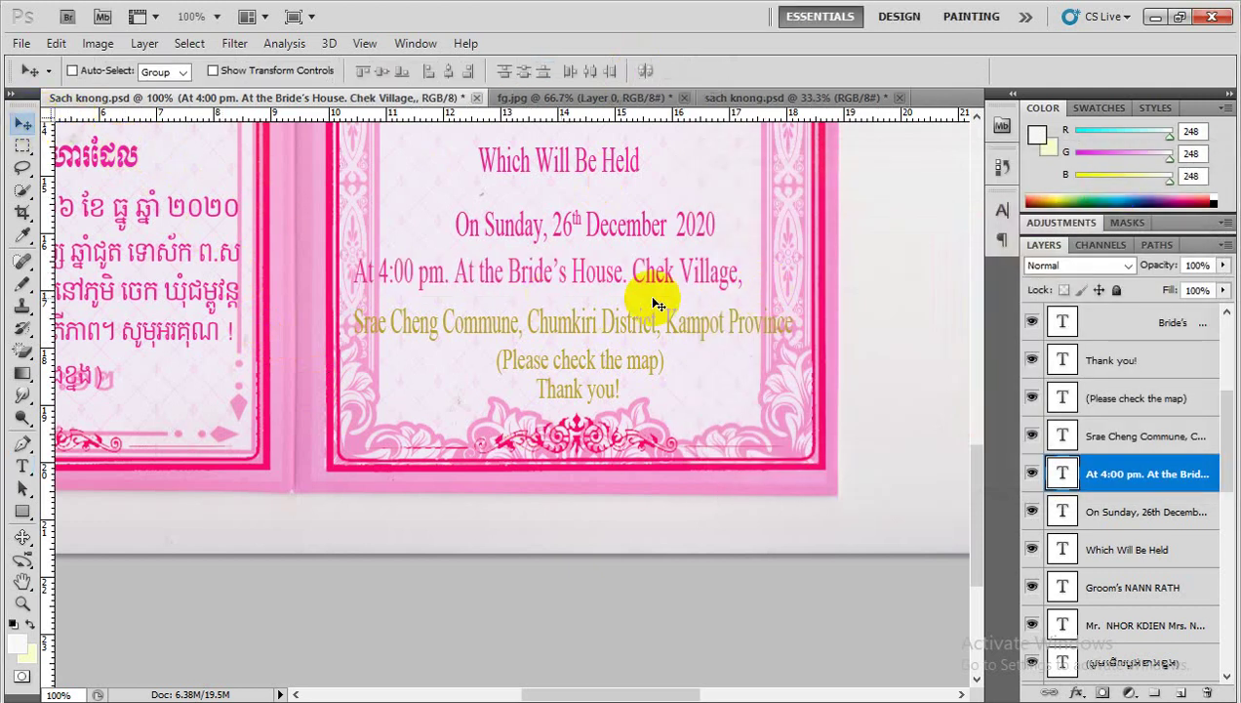
Nudge the Chek Village line four steps right so it sits centred
key(Right)
key(Right)
key(Right)
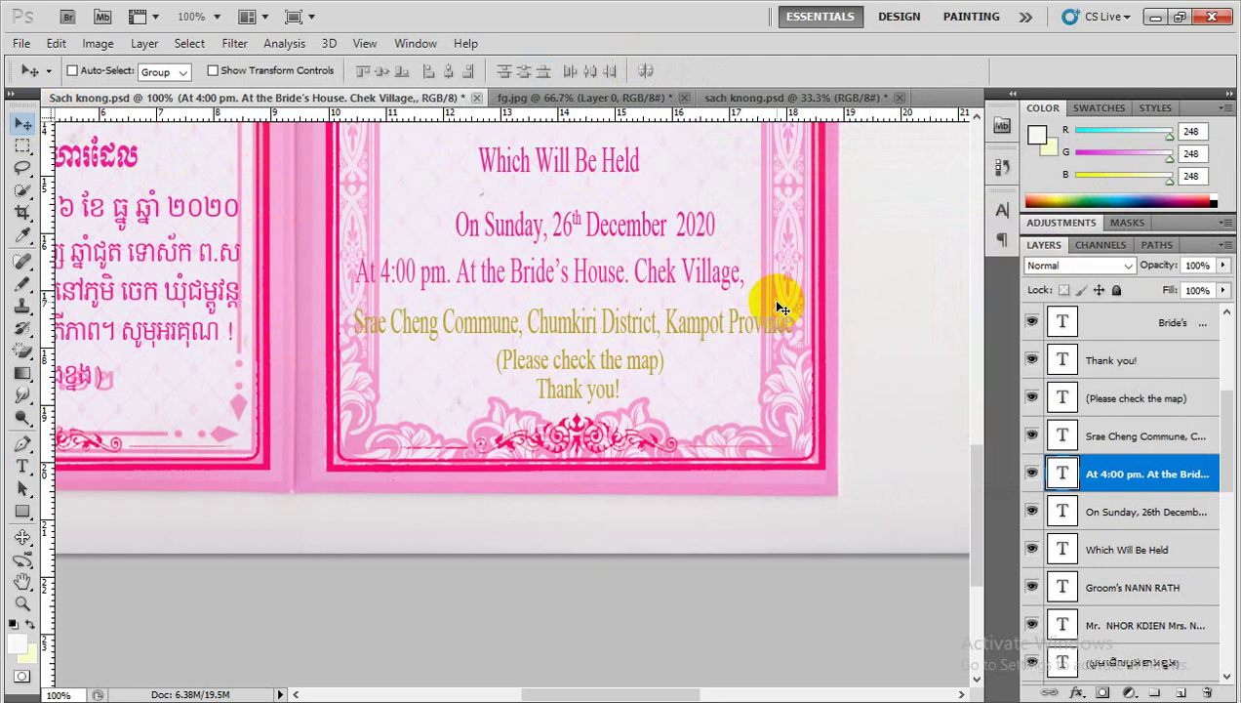
key(Right)
key(Right)
key(Right)
key(Right)
key(Right)
key(Right)
key(Right)
key(Right)
key(Right)
key(Right)
key(Right)
key(Right)
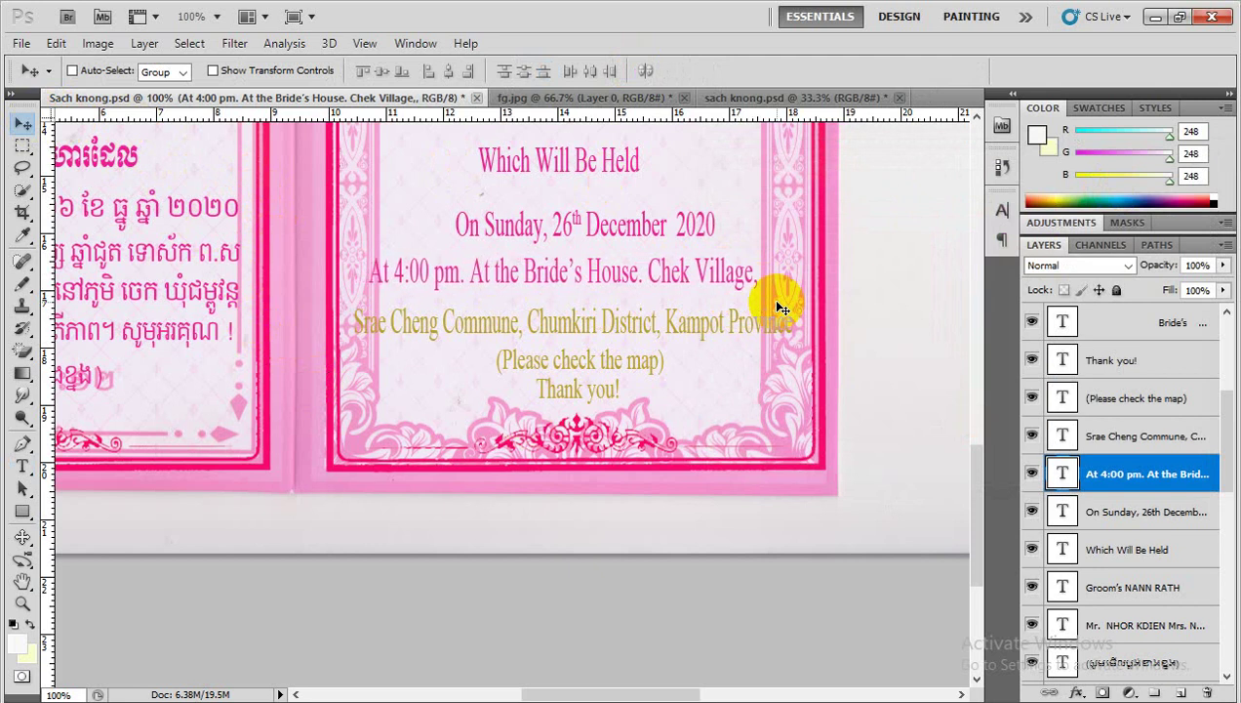
key(Right)
key(Right)
key(Right)
key(Right)
key(Right)
key(Right)
key(Right)
key(Right)
key(Right)
key(Right)
key(Right)
key(Right)
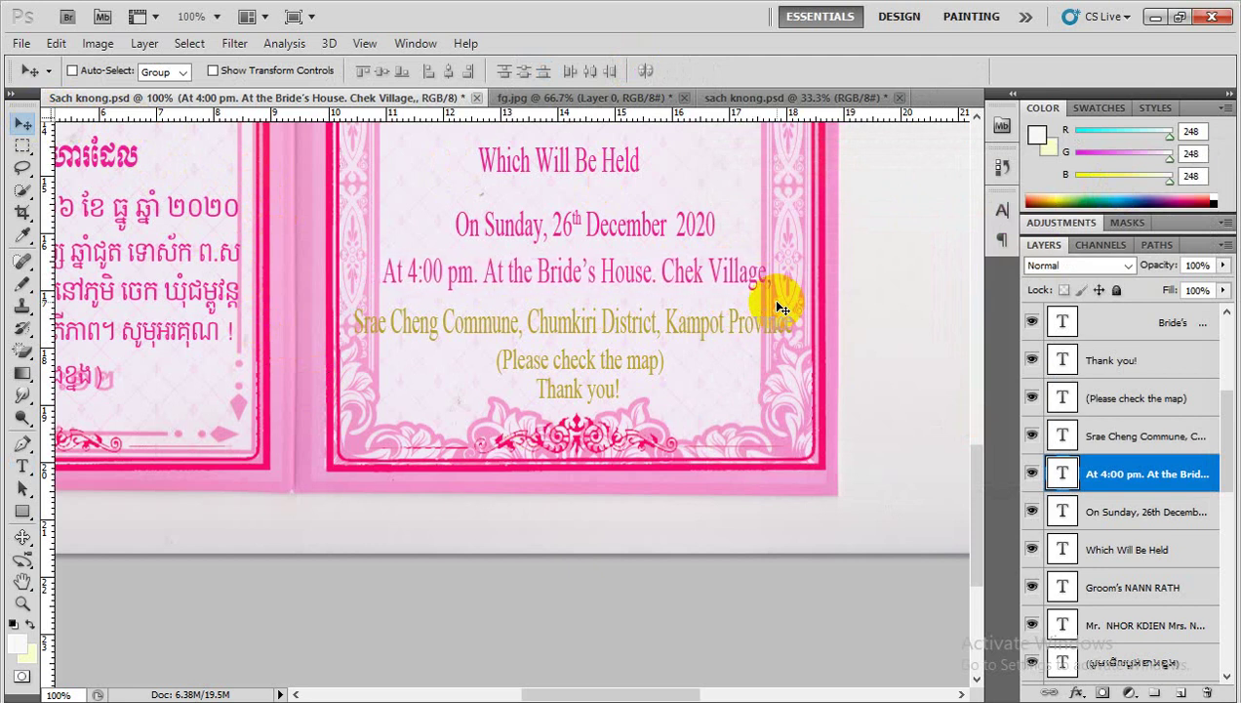
key(Right)
key(Right)
key(Right)
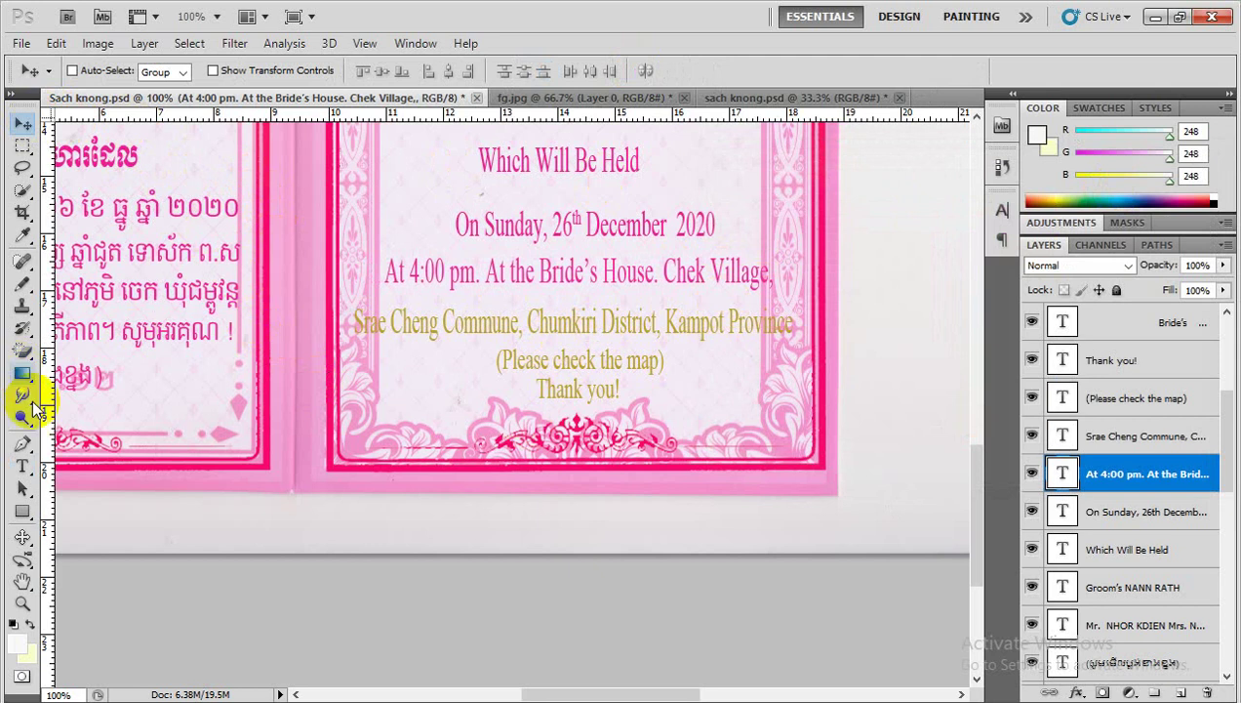
Replace 'Srae Cheng' with 'Champovorn' in the commune line
click(22, 465)
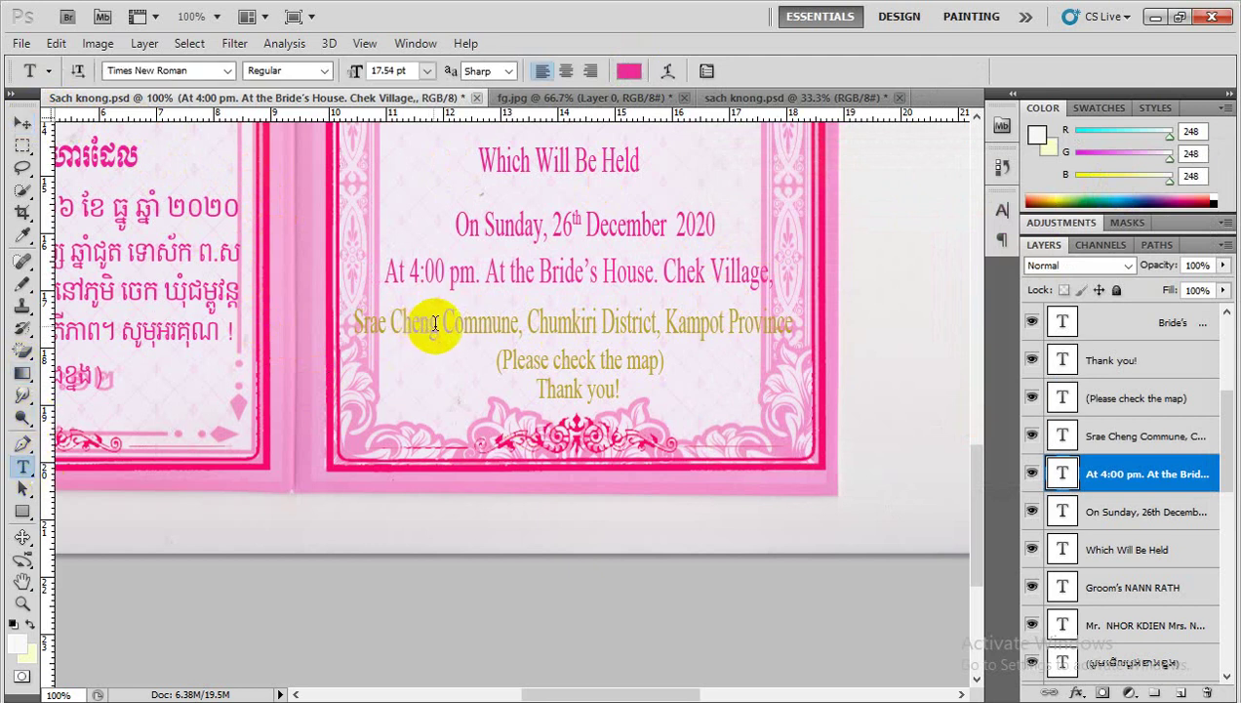
click(438, 322)
drag(438, 322, 349, 325)
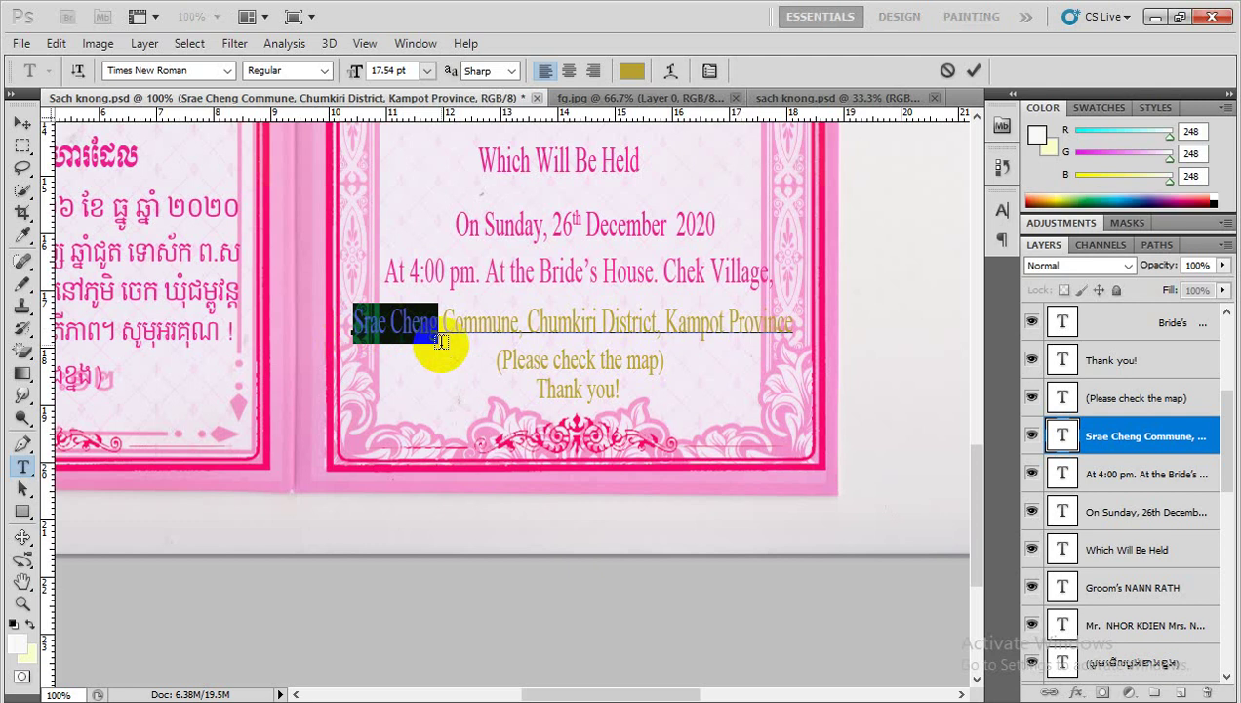
text(C)
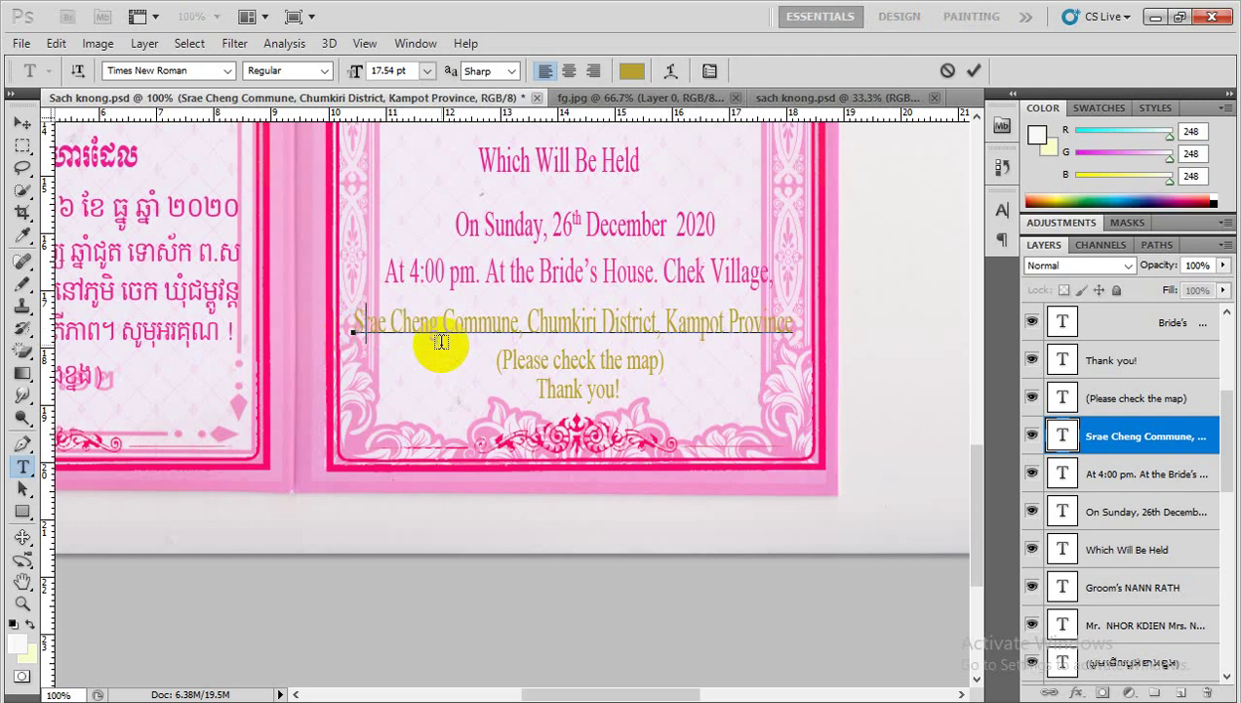
text(ham)
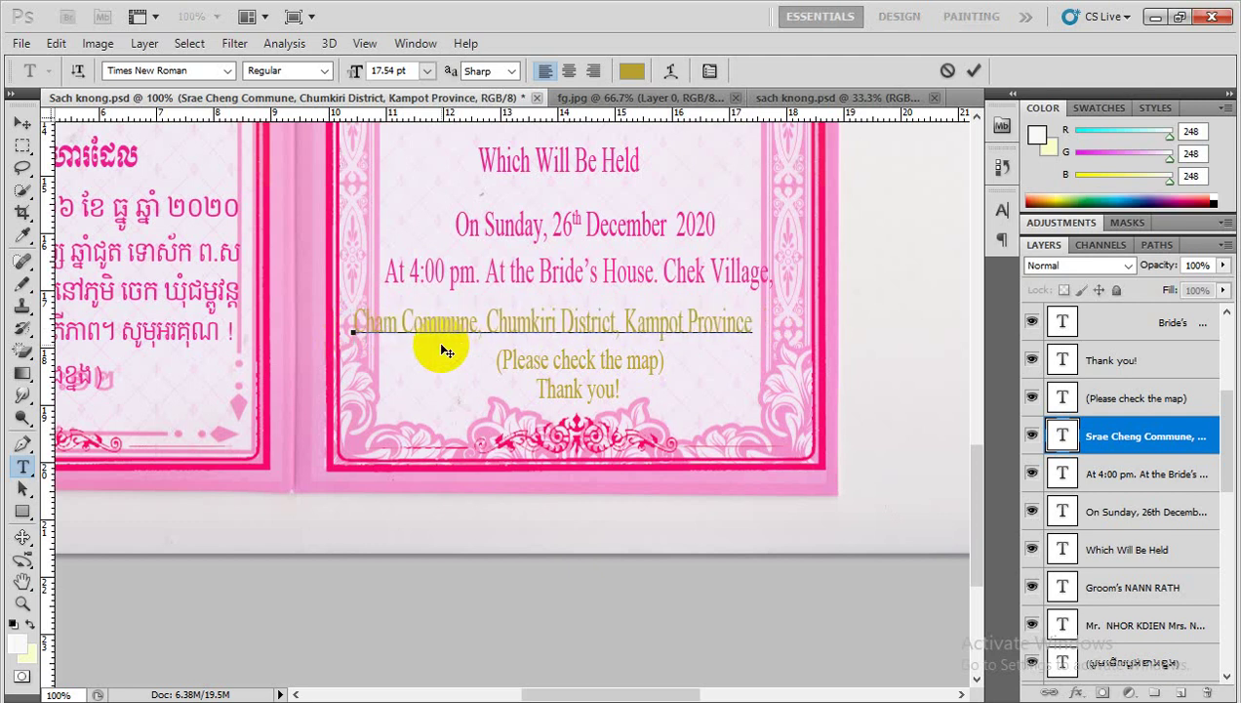
text(po)
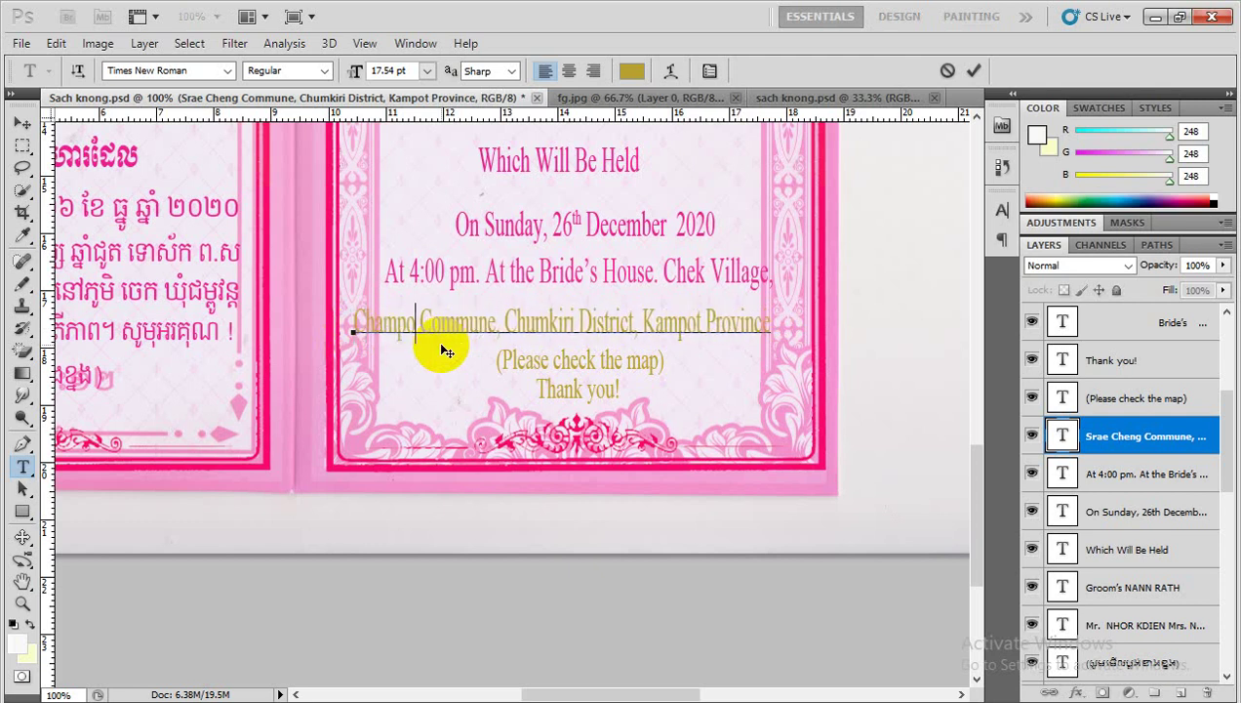
text(v)
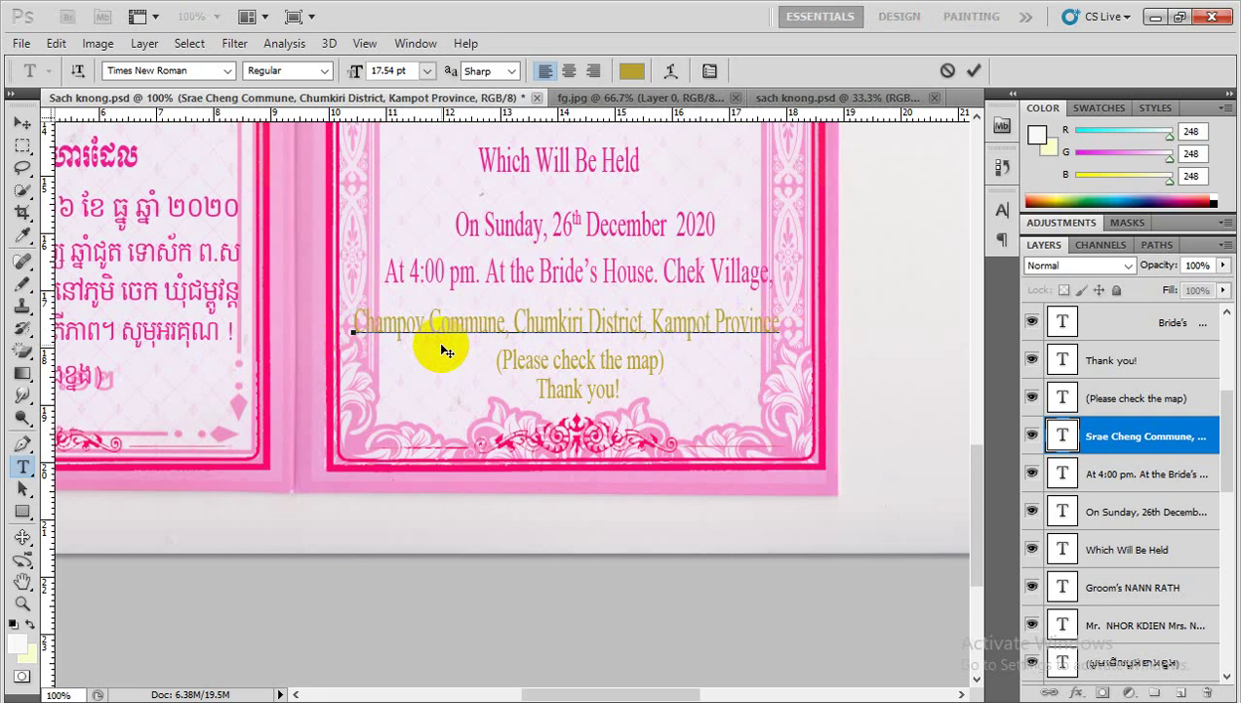
text(om)
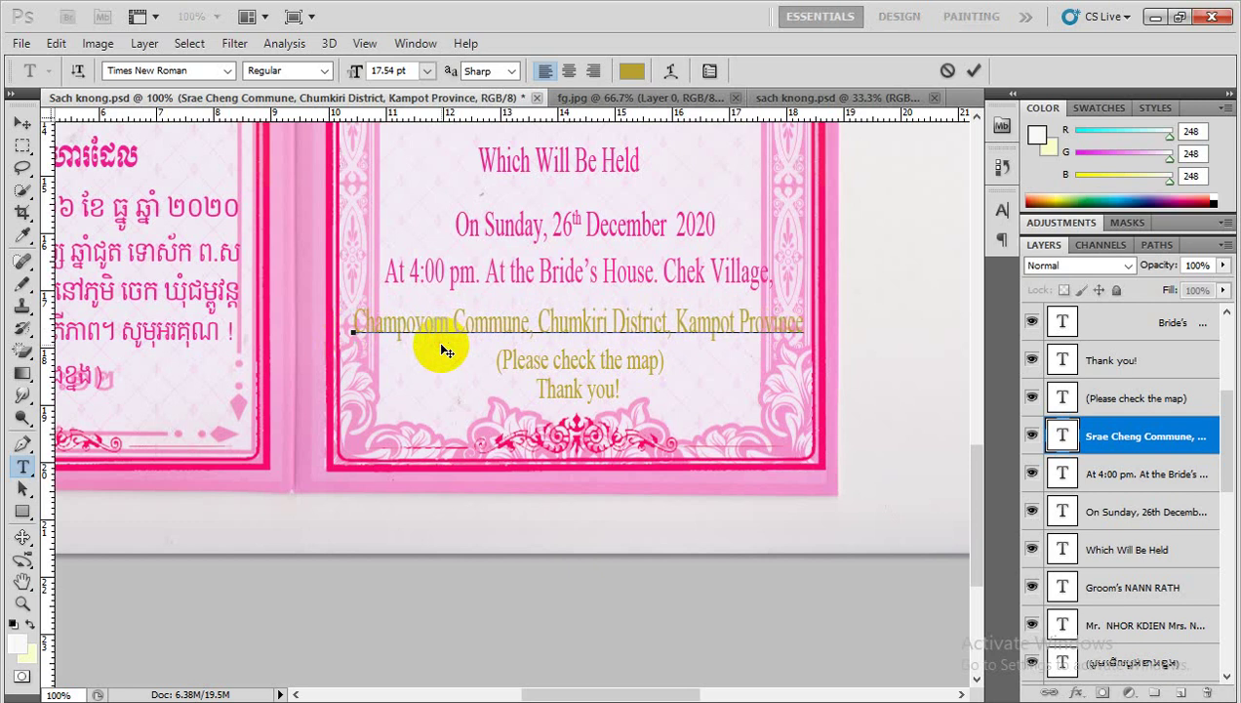
Make the whole Champovorn Commune line pink, sampled from the Khmer heading
key(ctrl)
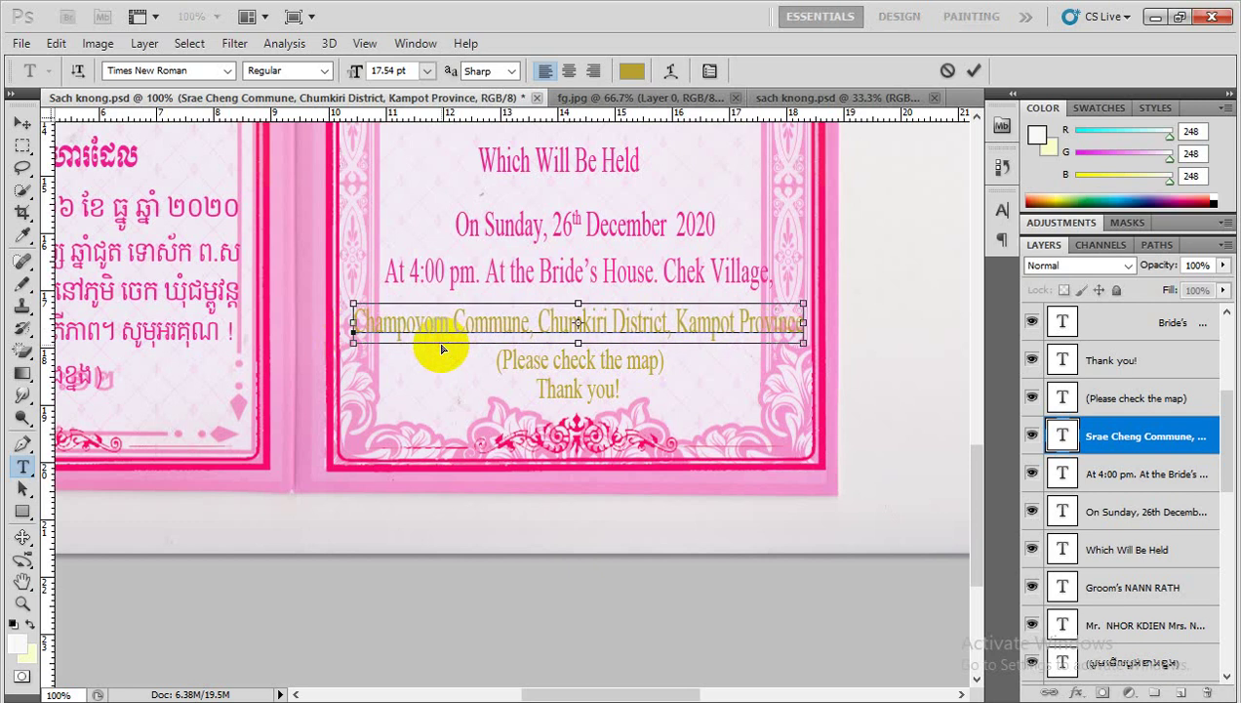
key(ctrl+a)
click(631, 71)
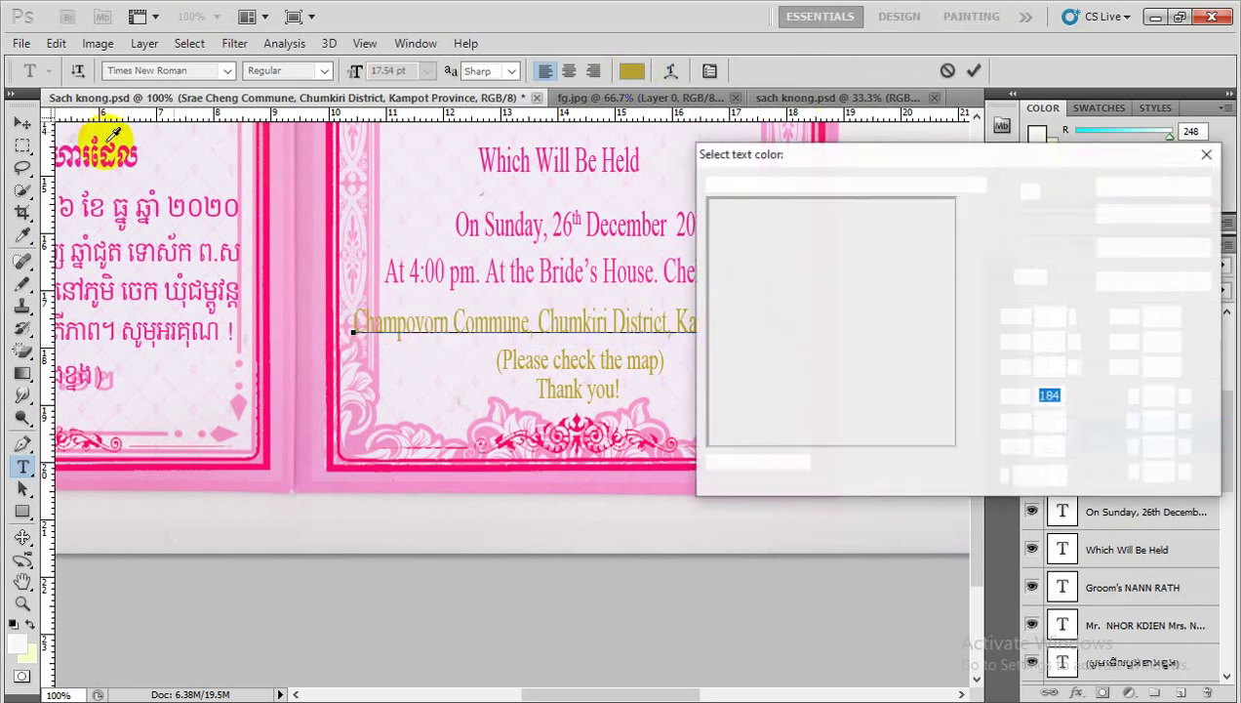
click(650, 187)
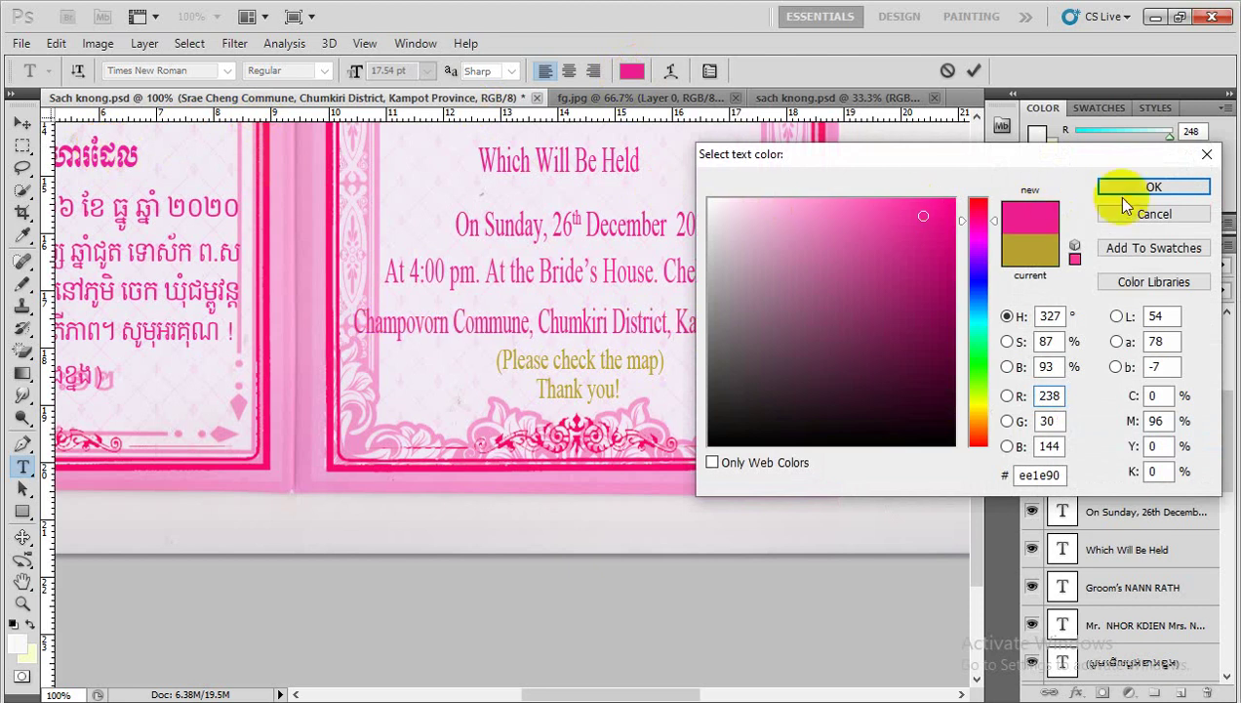
click(1122, 189)
click(22, 124)
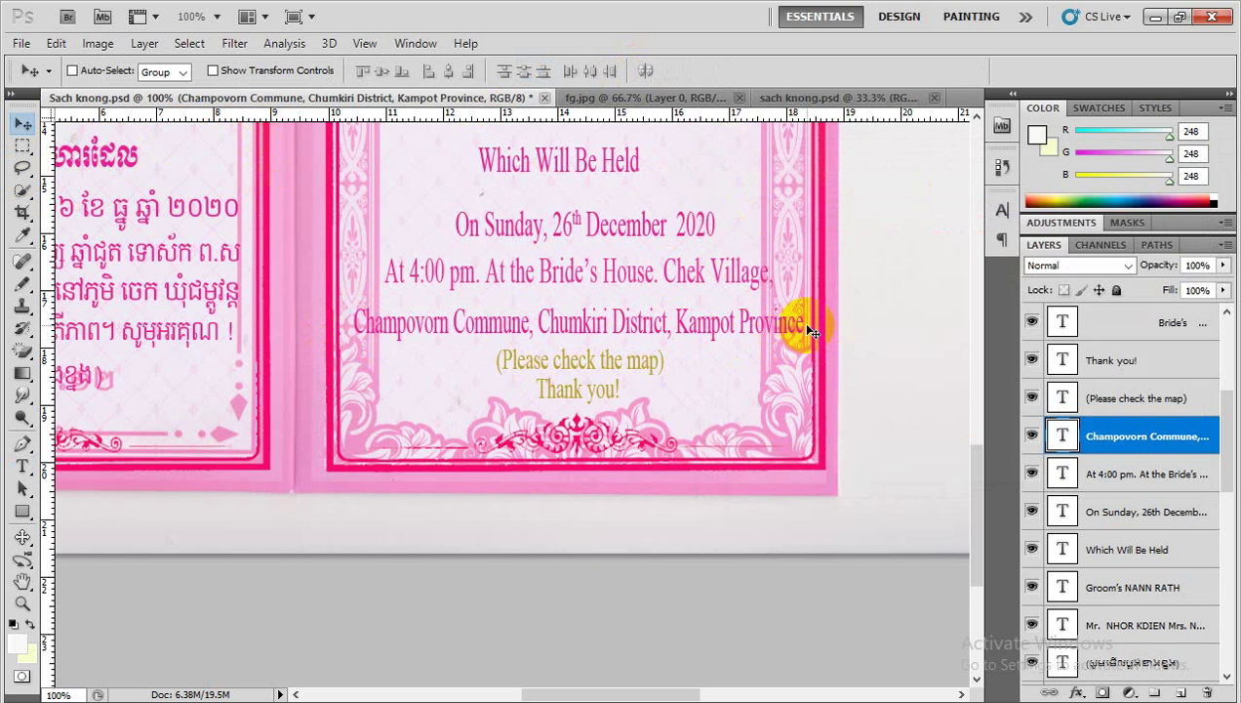
Nudge the Champovorn Commune line slightly left and save the invitation
key(Left)
key(Left)
key(Left)
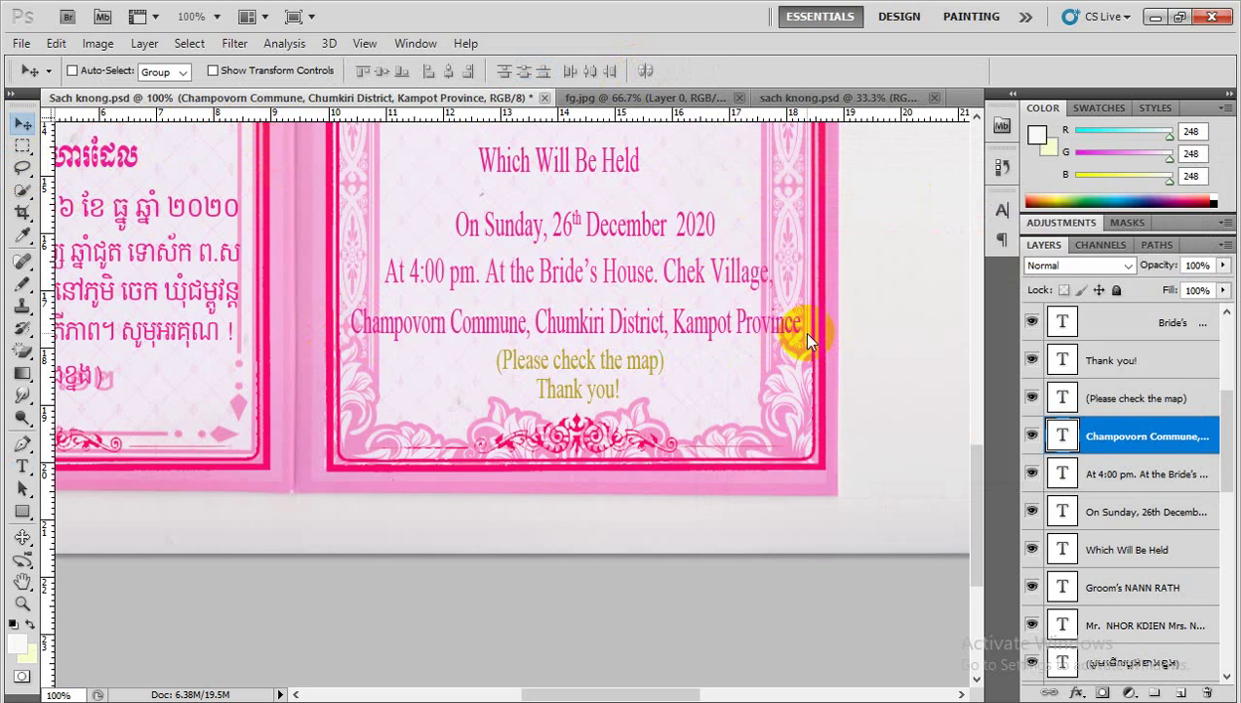
key(ctrl+s)
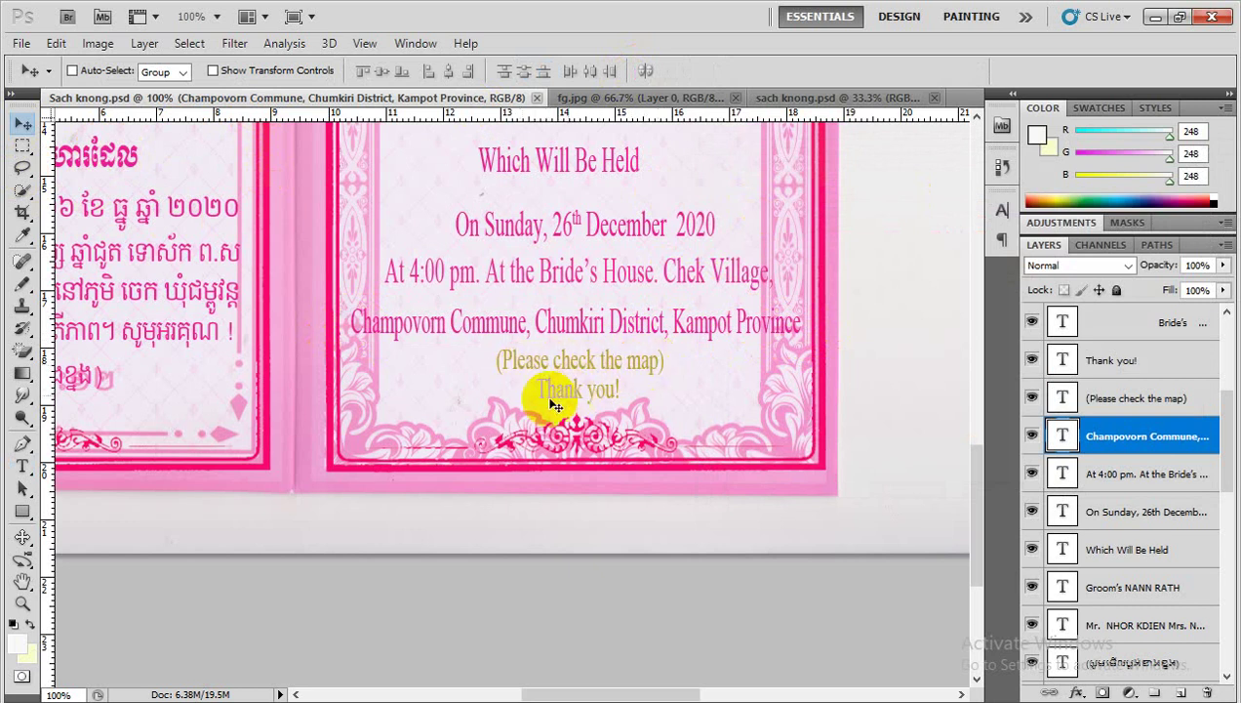
click(22, 467)
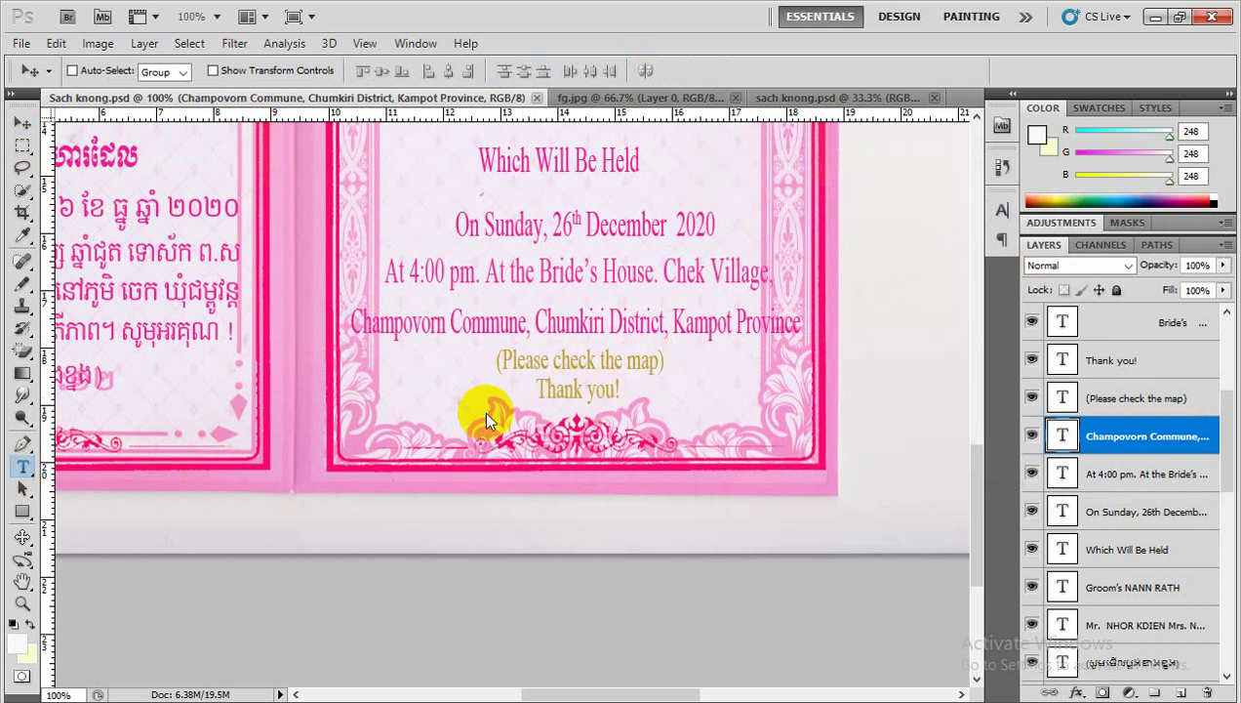
Recolour the '(Please check the map)' line pink (ee1e90), sampled from the Khmer text
click(585, 360)
key(ctrl+a)
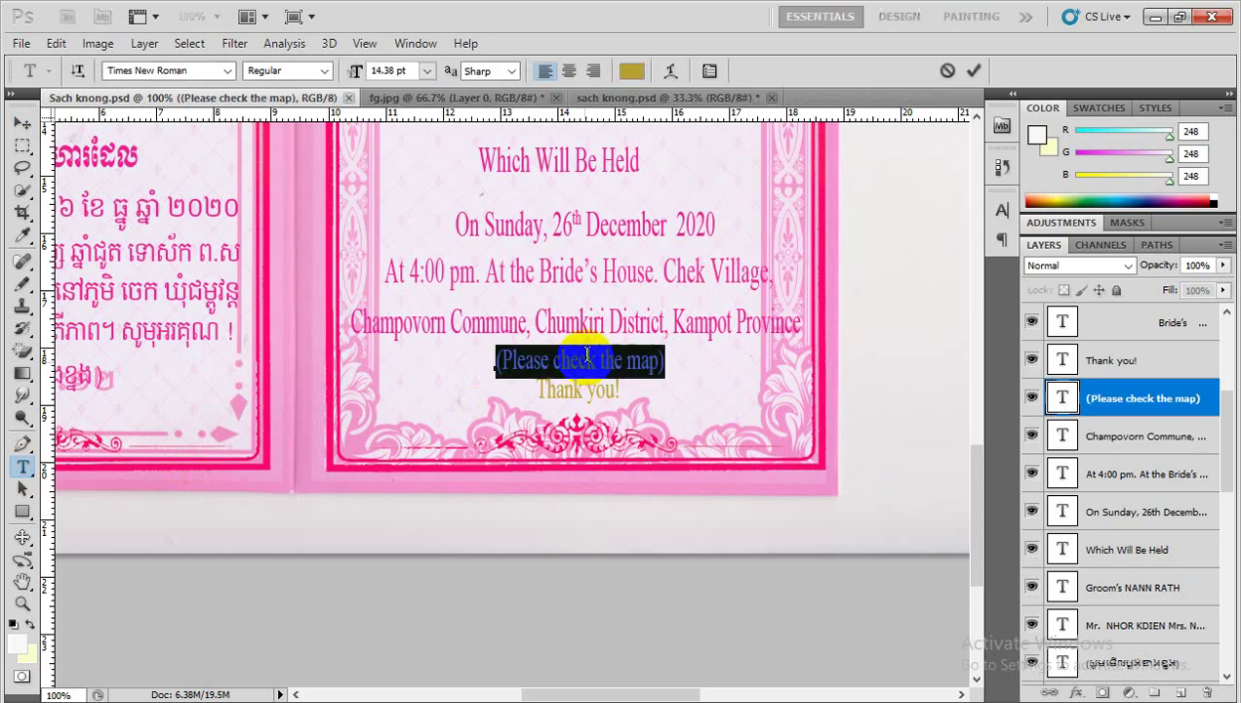
click(631, 73)
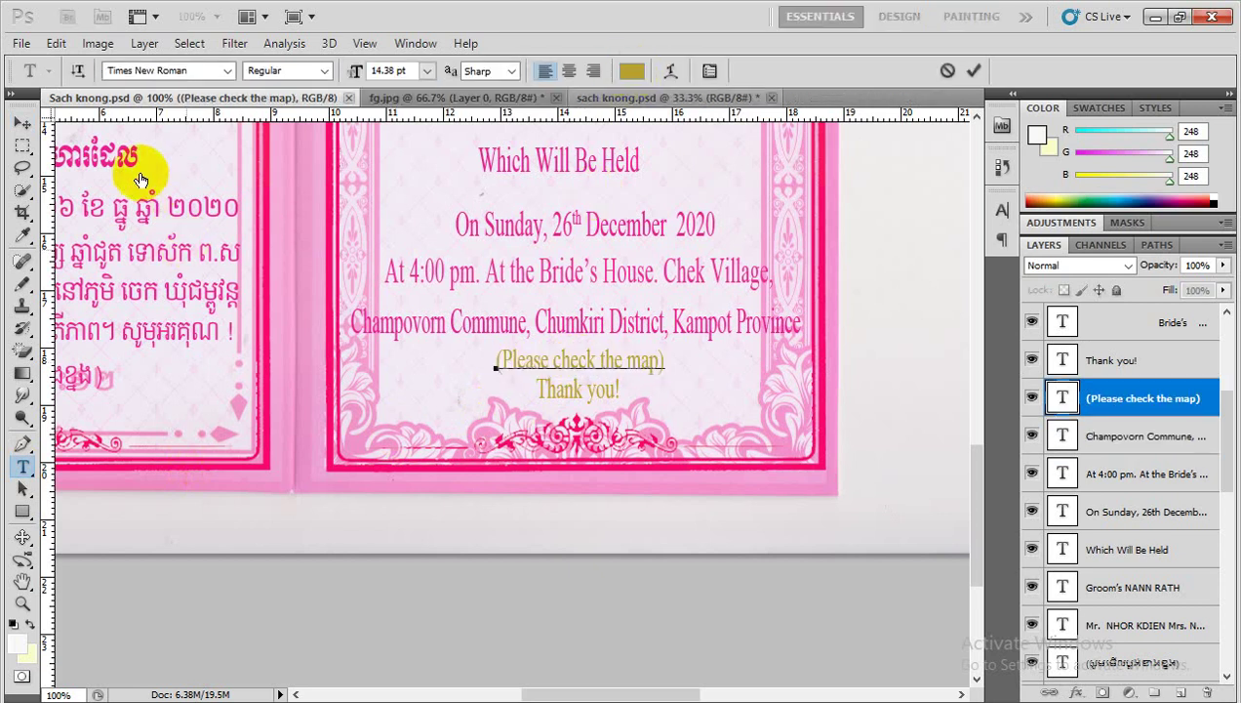
click(104, 149)
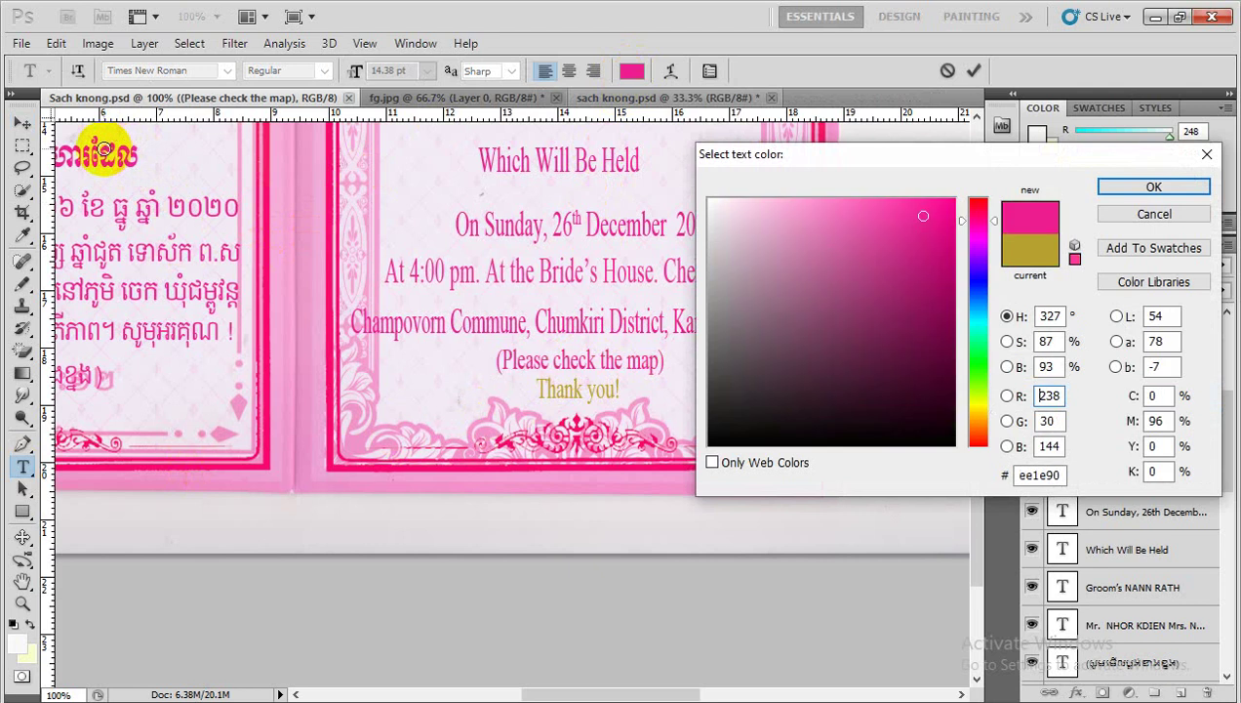
click(1122, 186)
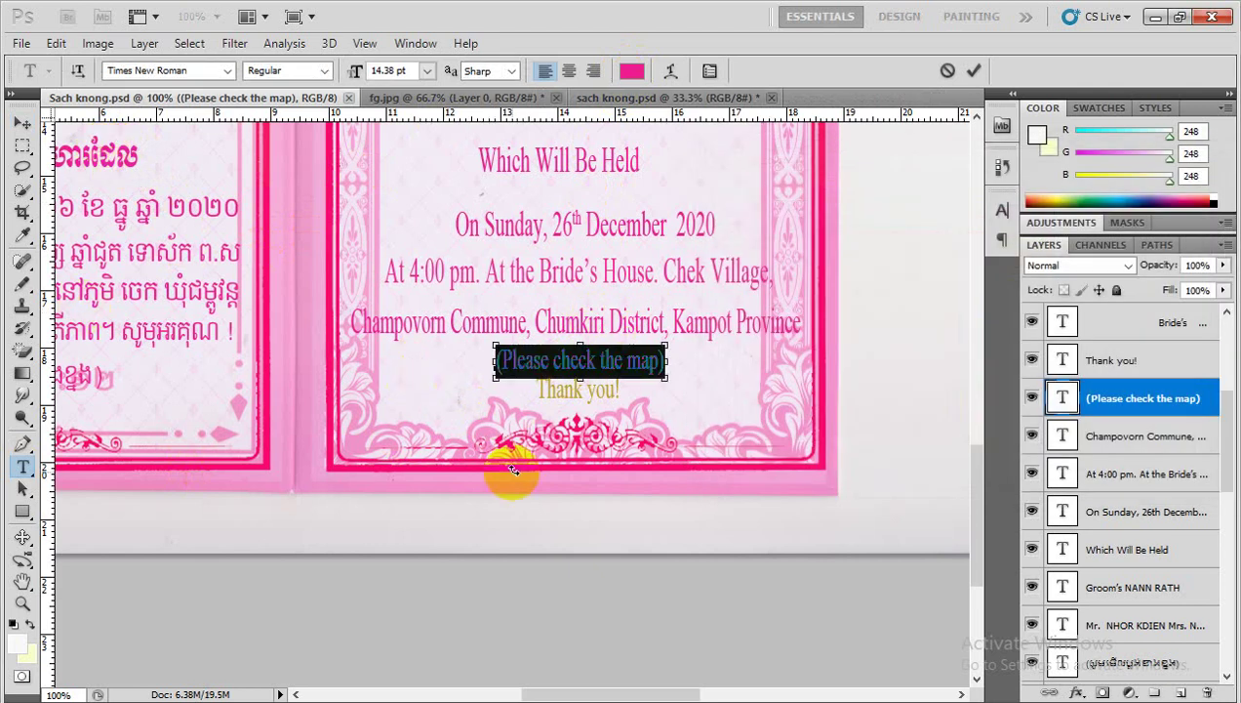
click(564, 389)
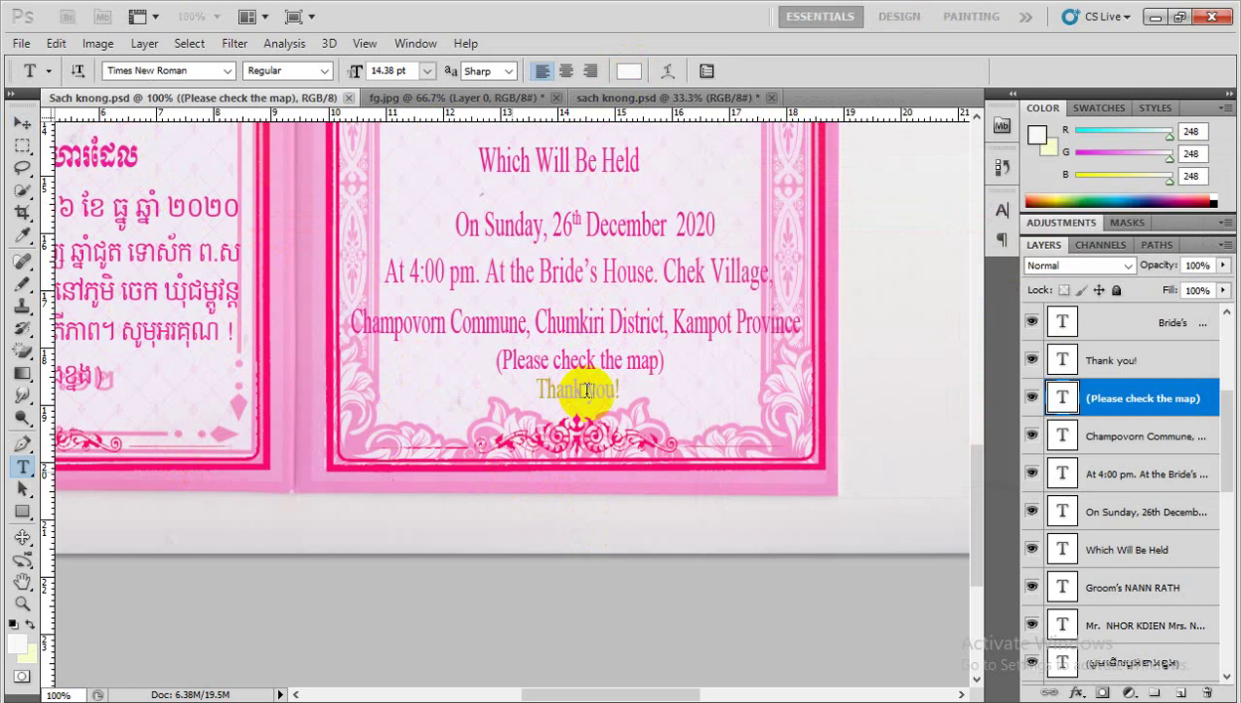
Turn the 'Thank you!' line pink (ee1e90) and save the invitation
click(585, 391)
key(ctrl+a)
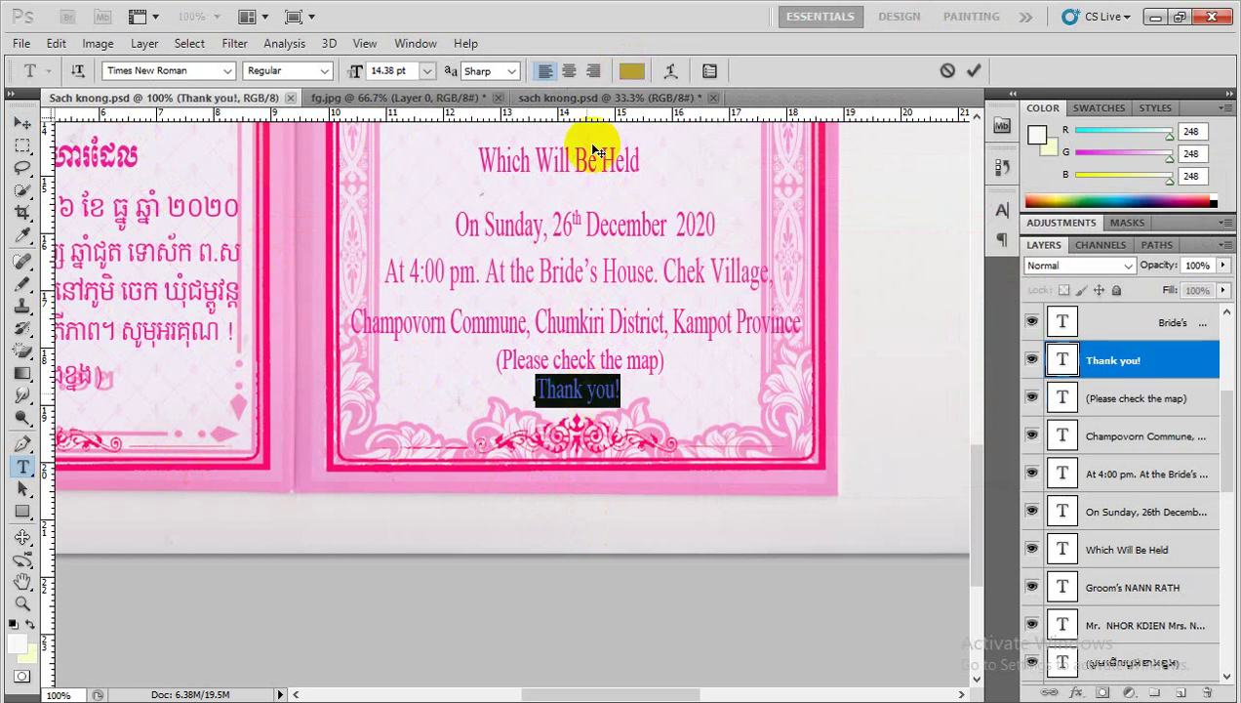
click(629, 72)
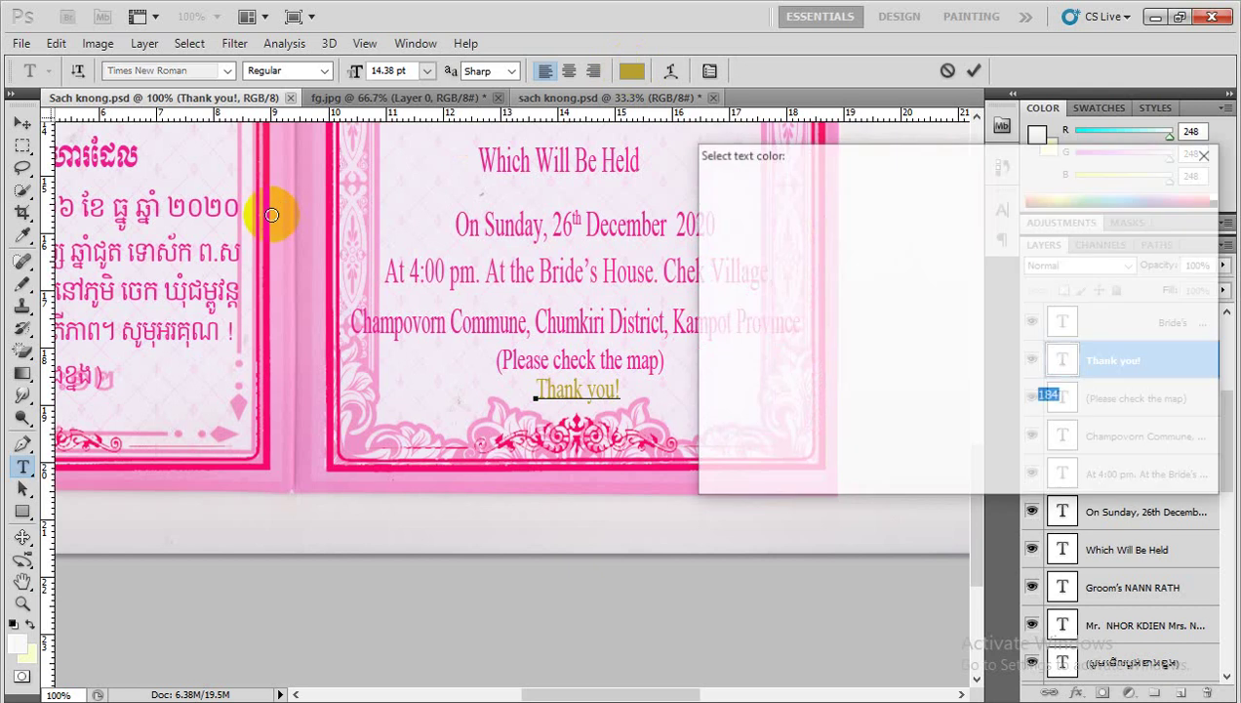
click(115, 139)
click(1107, 185)
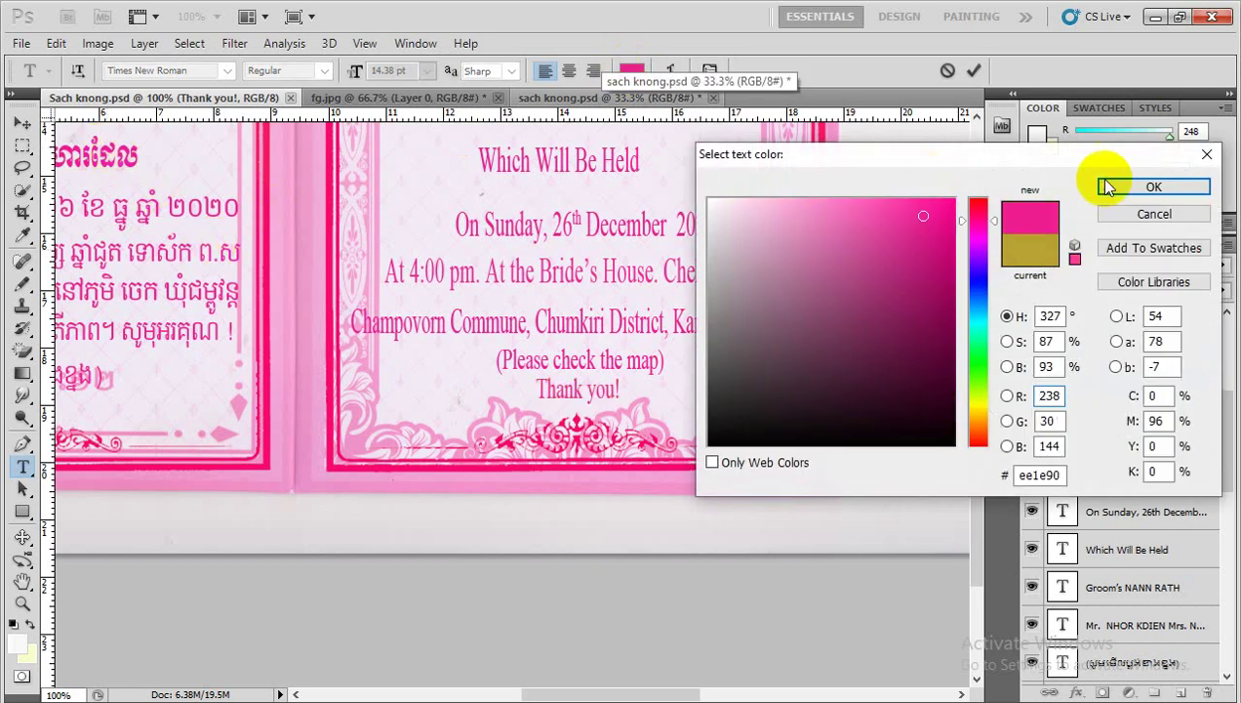
click(21, 123)
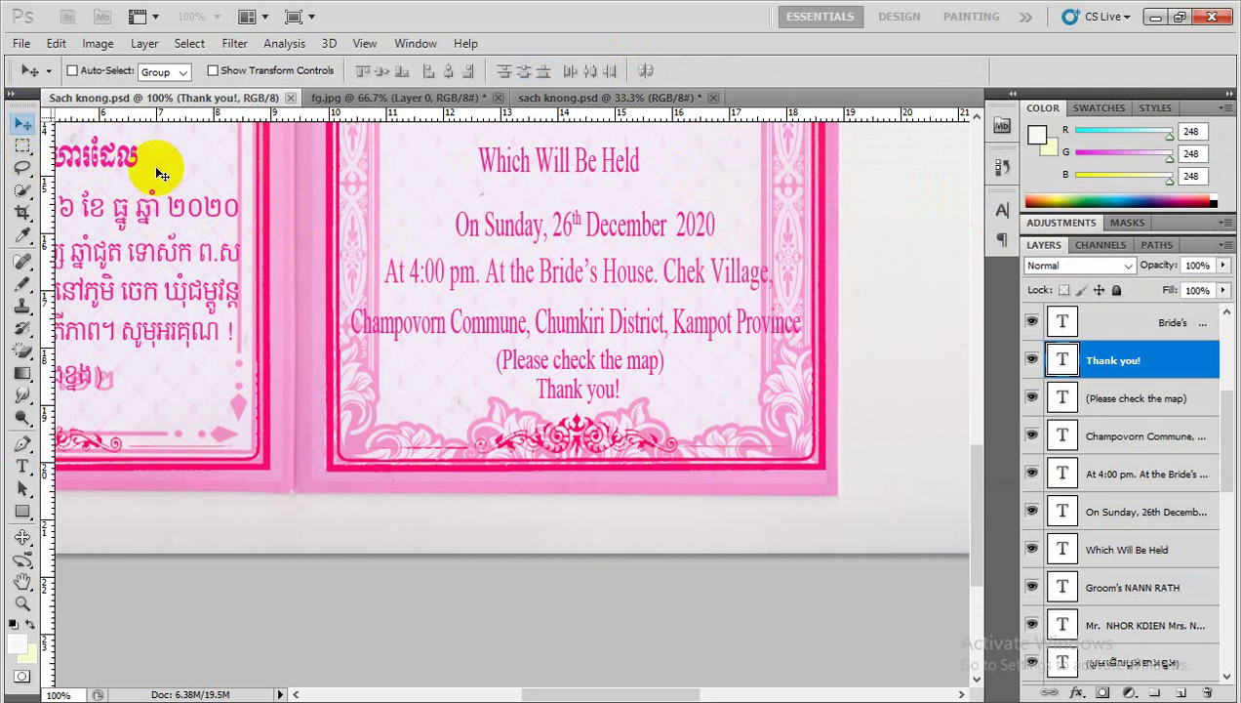
key(ctrl+s)
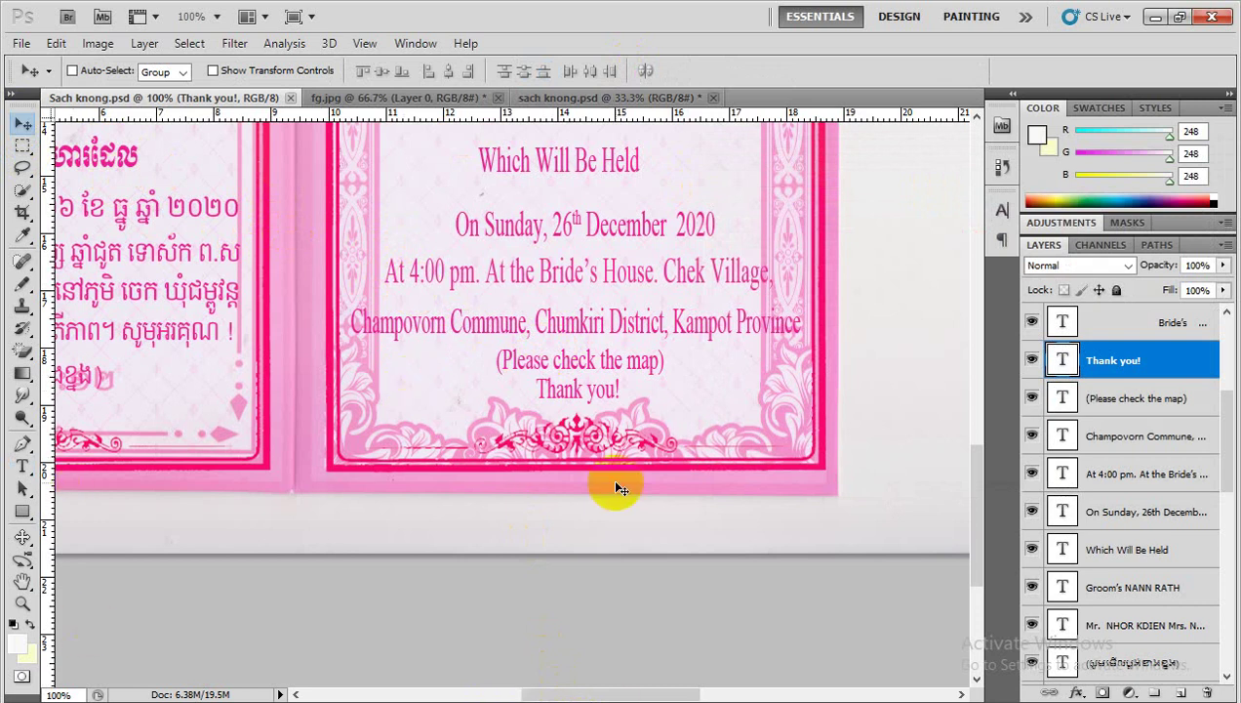
Scroll the view to review both invitation panels and their pink text
scroll(615, 488, up, 3)
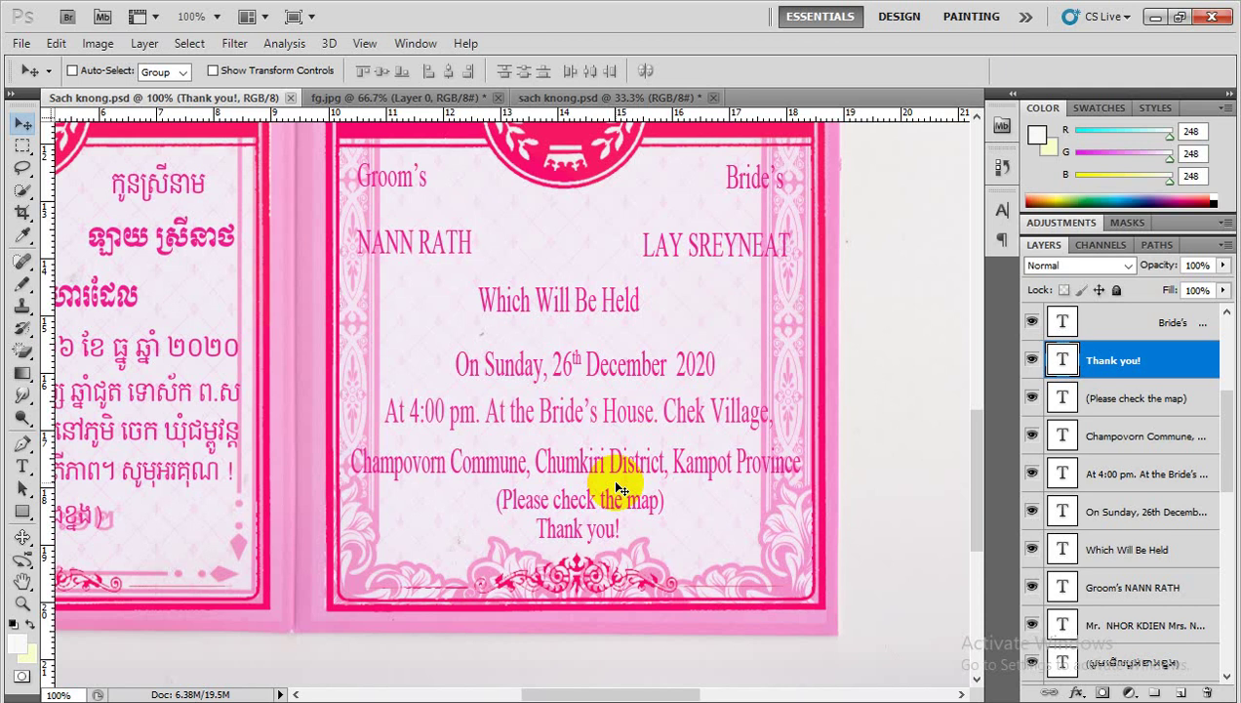
scroll(532, 446, up, 2)
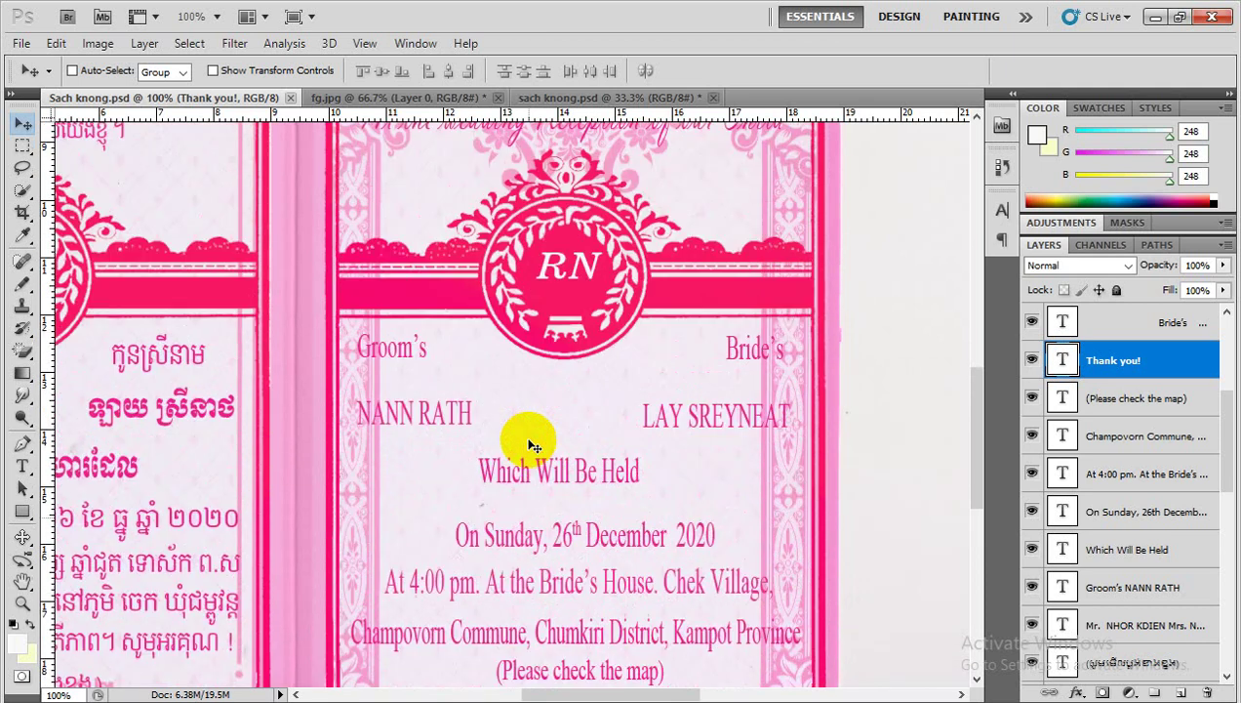
scroll(526, 441, up, 3)
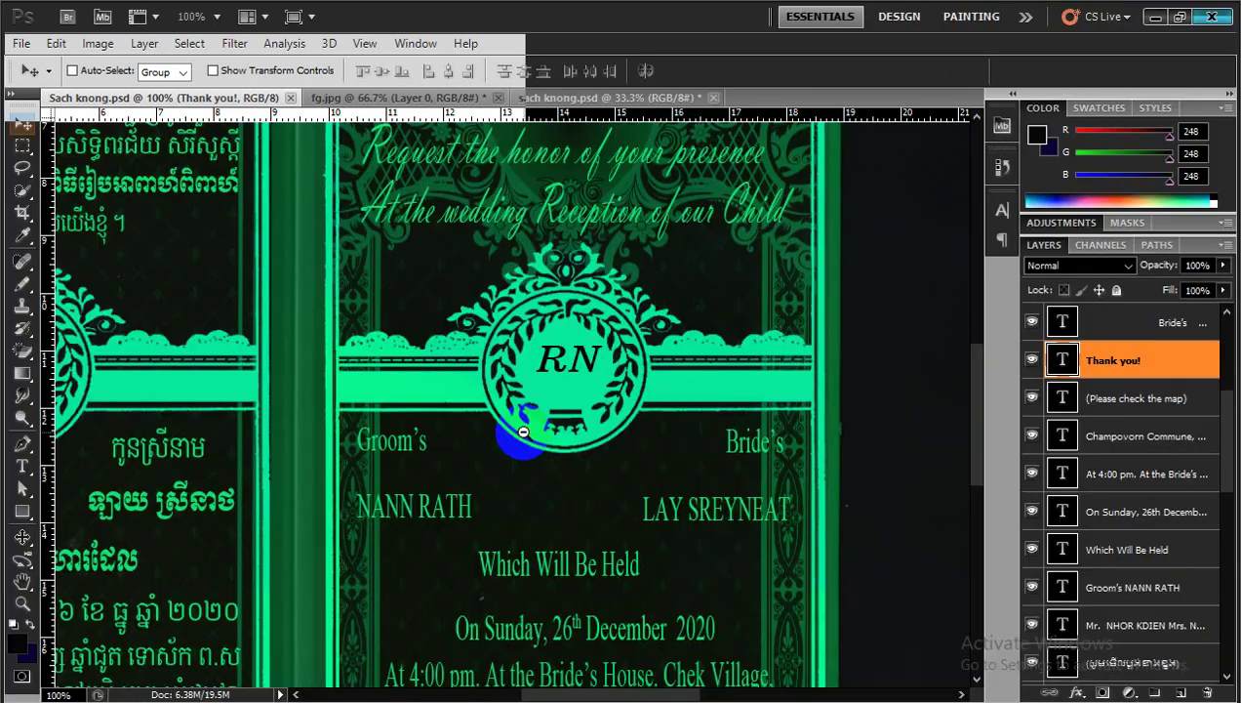
scroll(524, 439, down, 1)
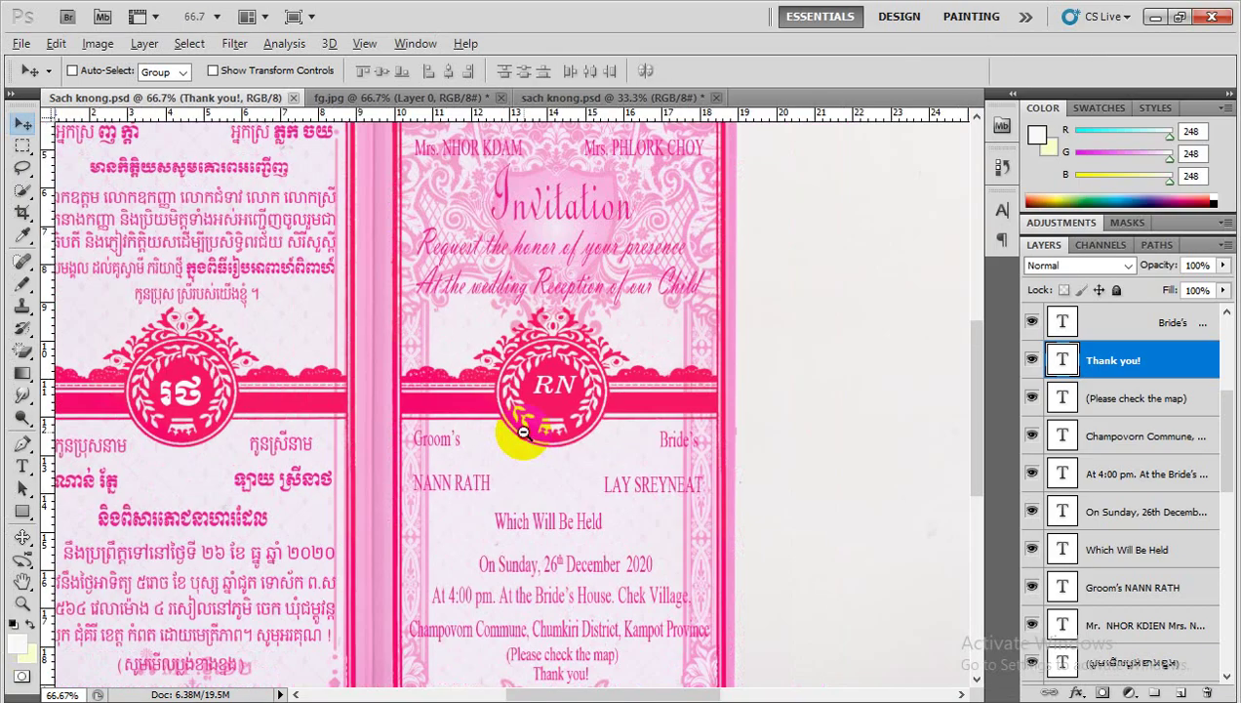
scroll(524, 439, down, 1)
scroll(1210, 454, down, 3)
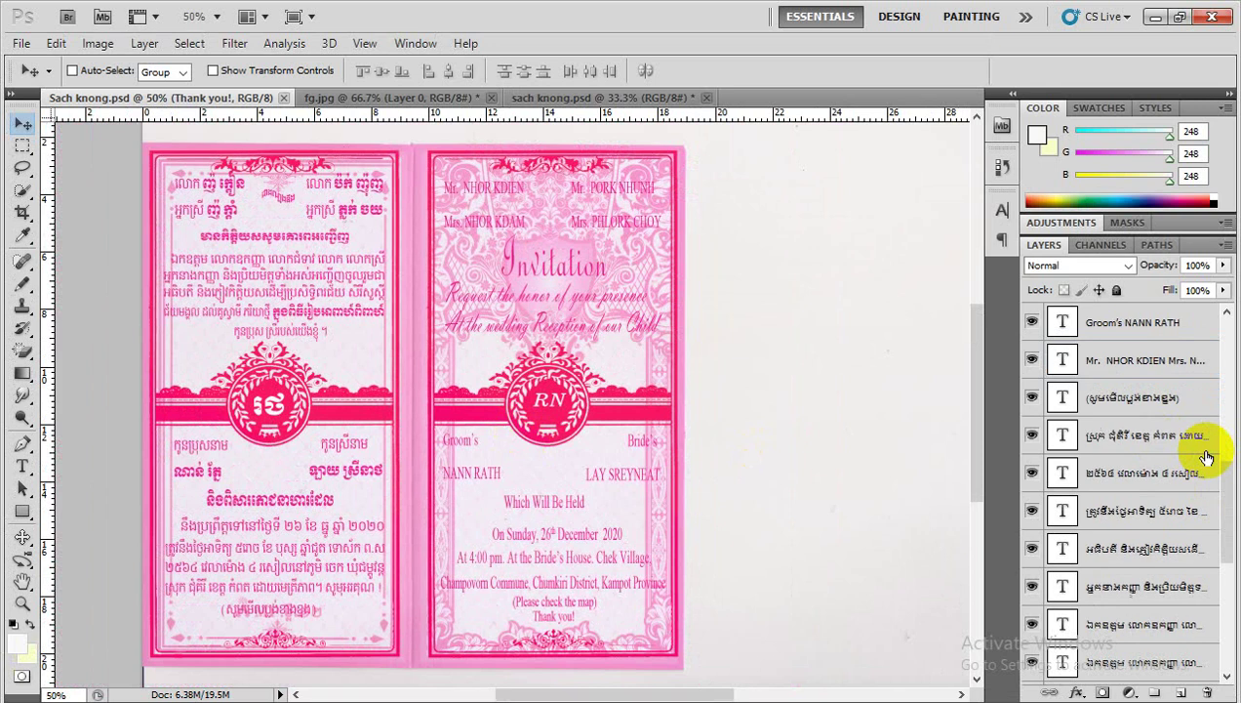
scroll(1220, 546, down, 3)
scroll(1220, 586, down, 3)
scroll(1171, 624, down, 1)
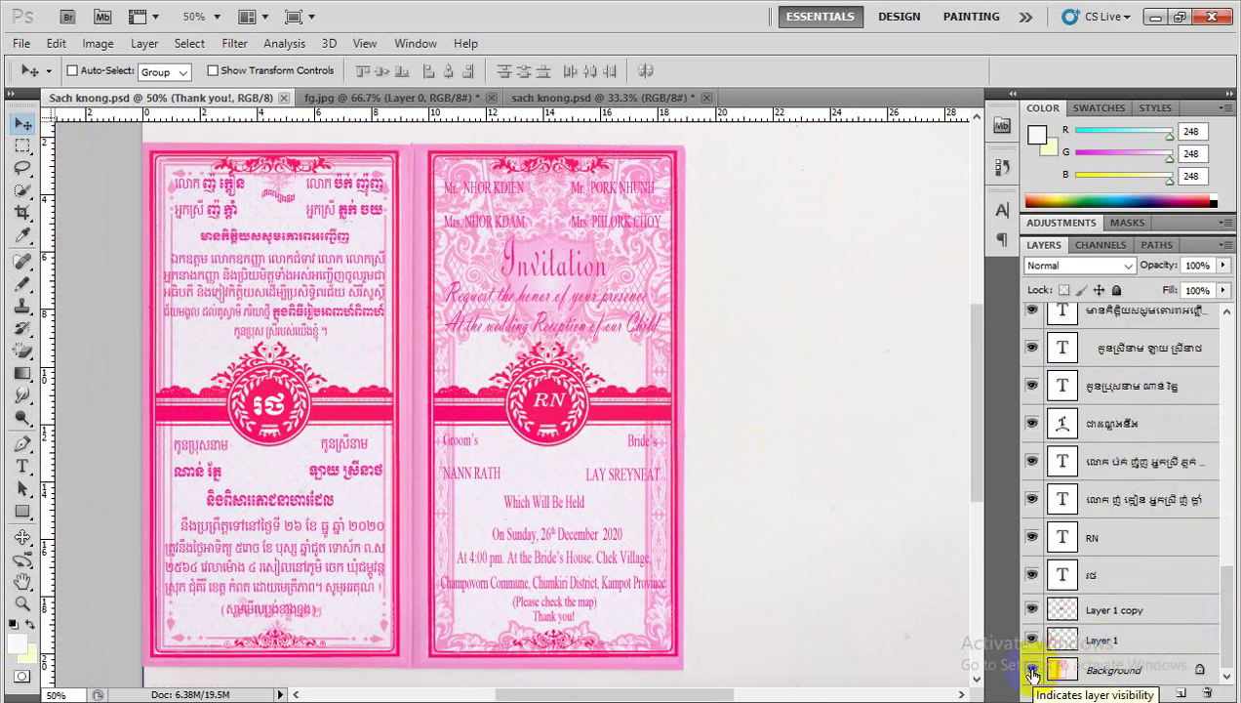
Hide the Background layer and zoom in to inspect the invitation on transparency
click(1031, 672)
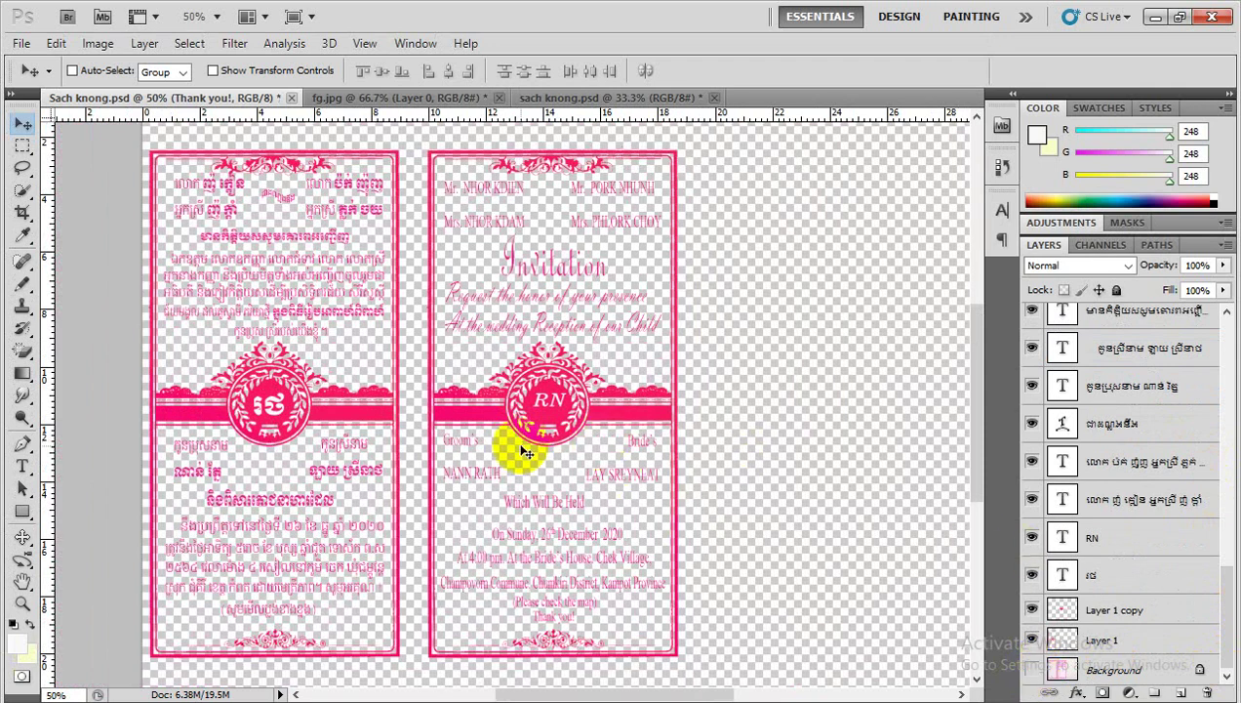
key(ctrl+plus)
drag(498, 313, 586, 332)
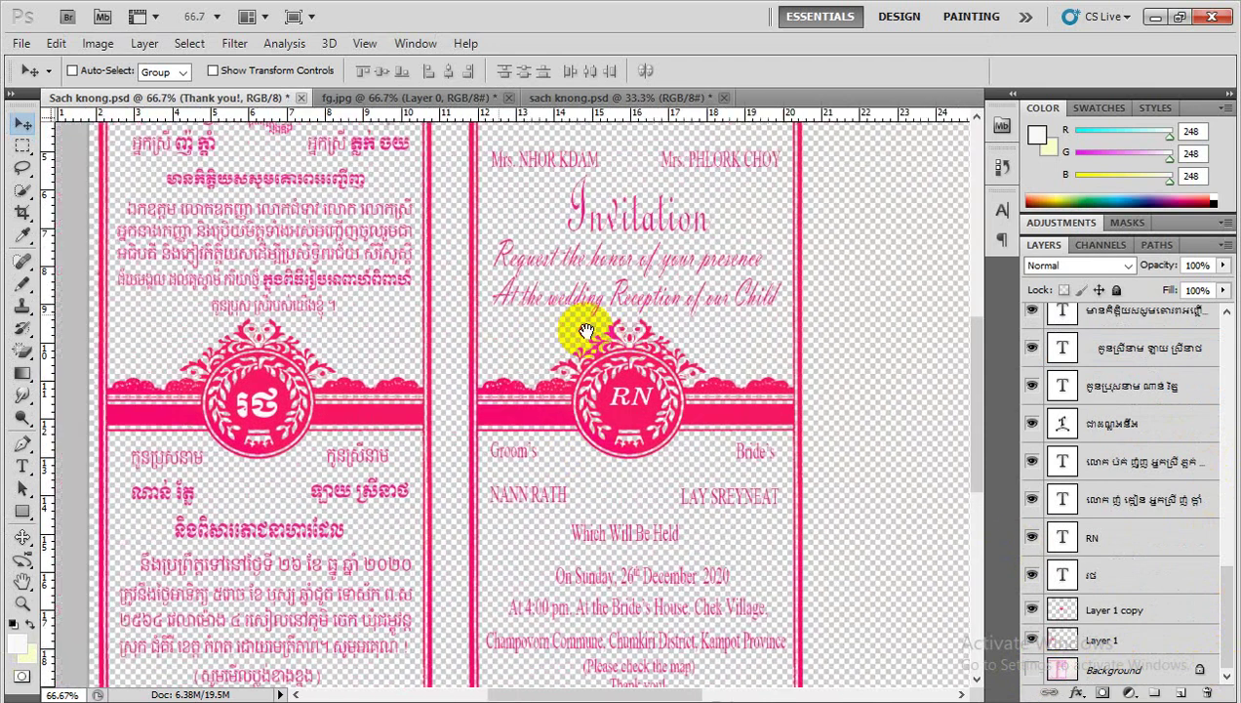
key(ctrl+plus)
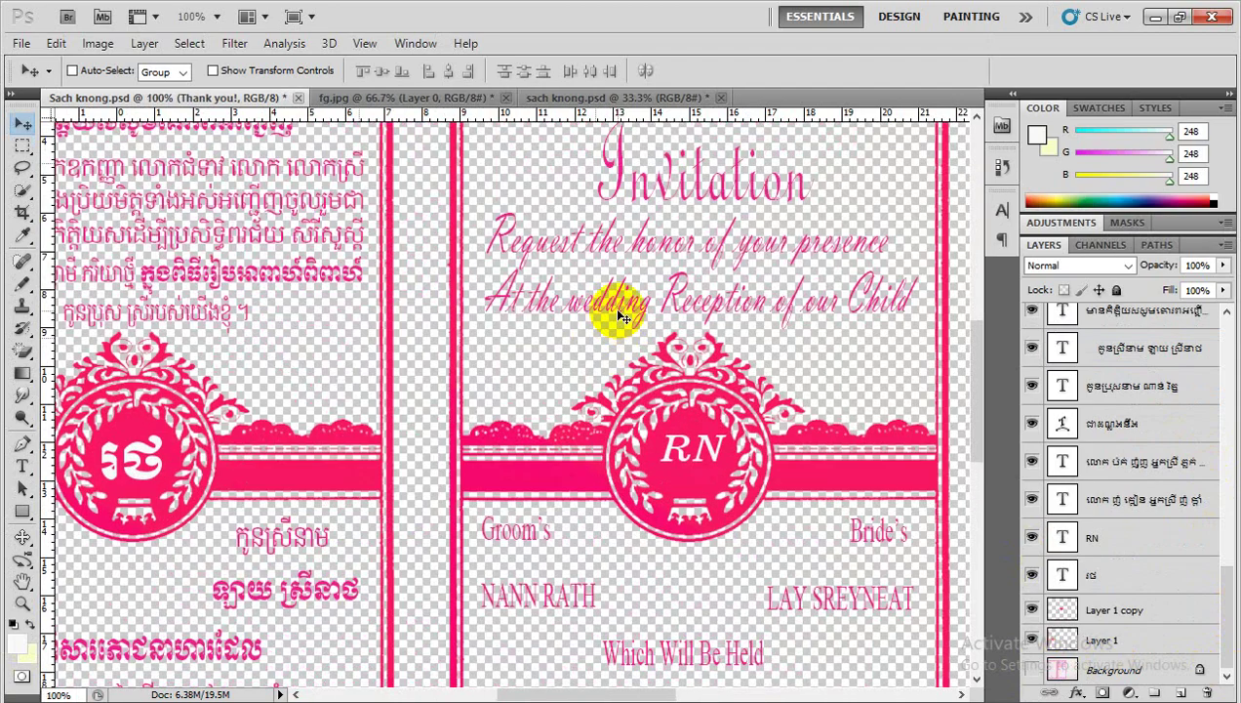
key(ctrl+minus)
Scroll over the transparent invitation to review it, then save the document
scroll(614, 326, up, 3)
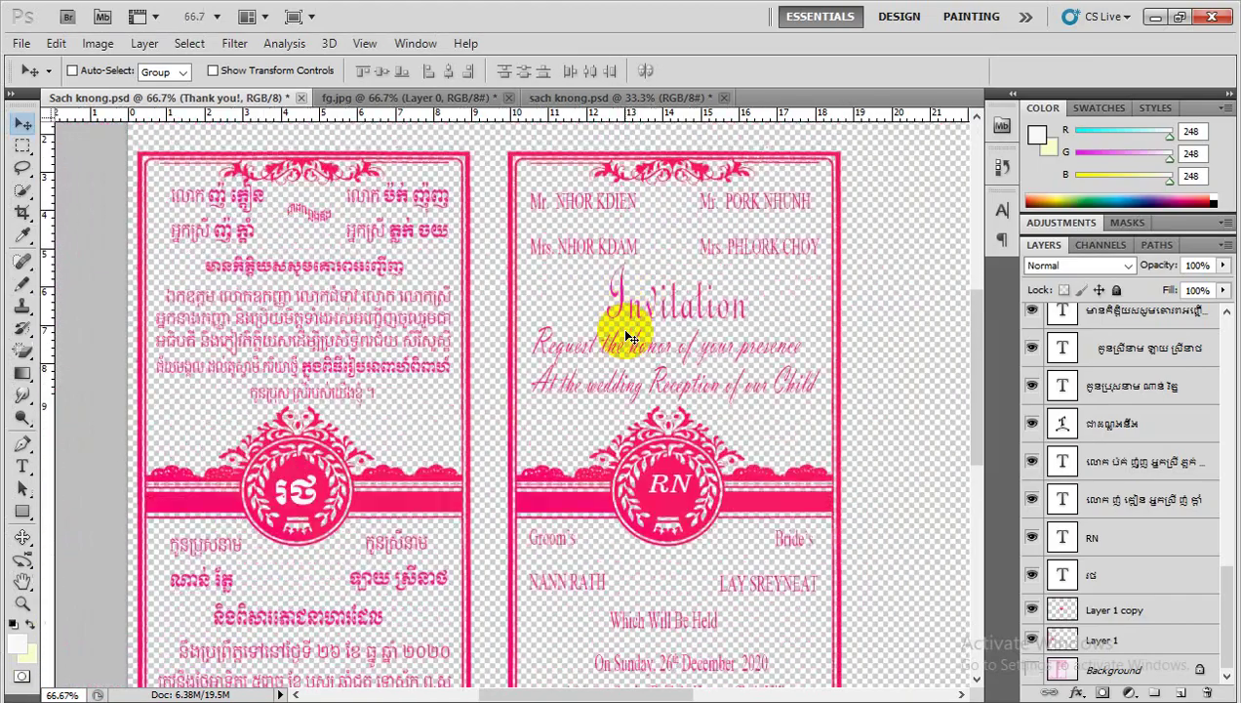
scroll(629, 337, down, 2)
scroll(630, 338, down, 3)
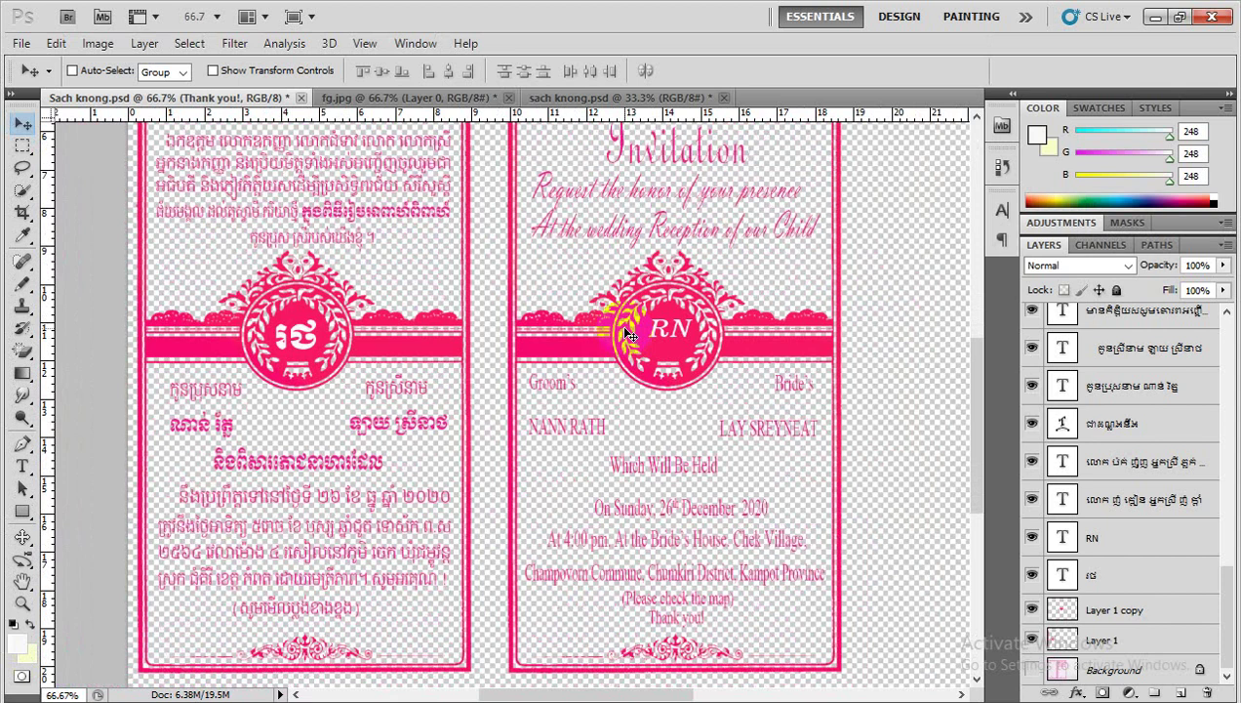
scroll(547, 415, up, 2)
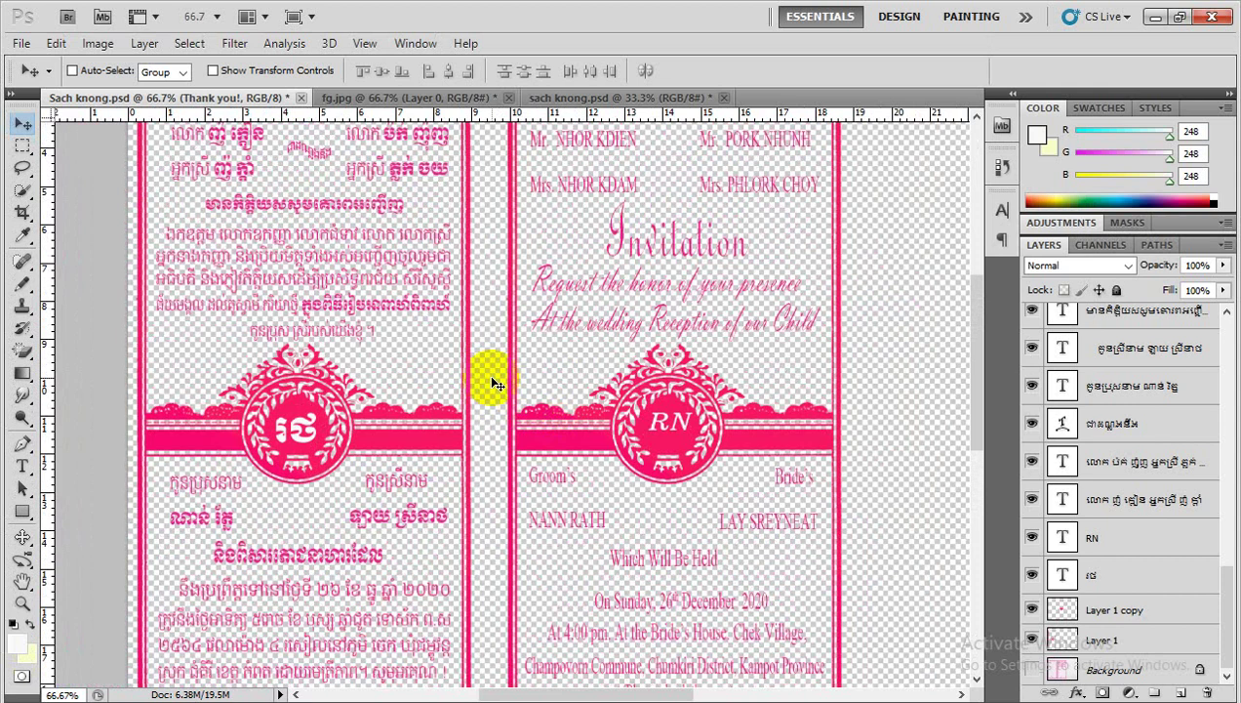
scroll(495, 384, up, 3)
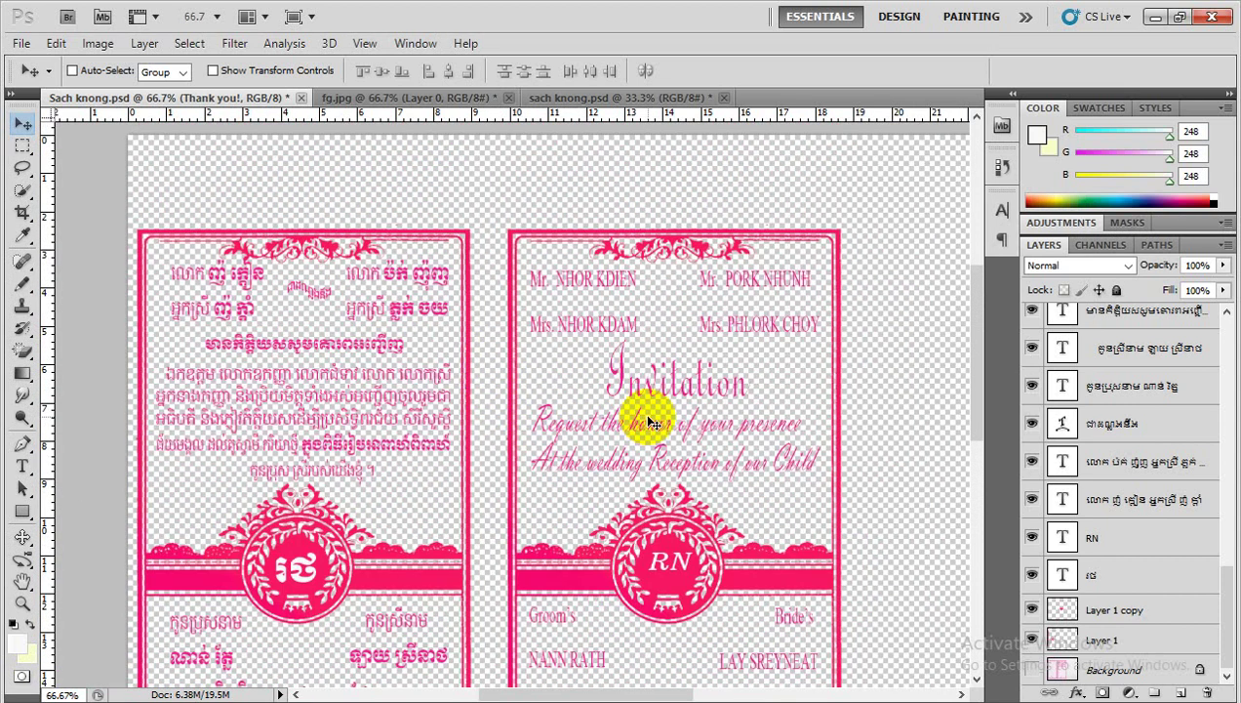
key(ctrl+s)
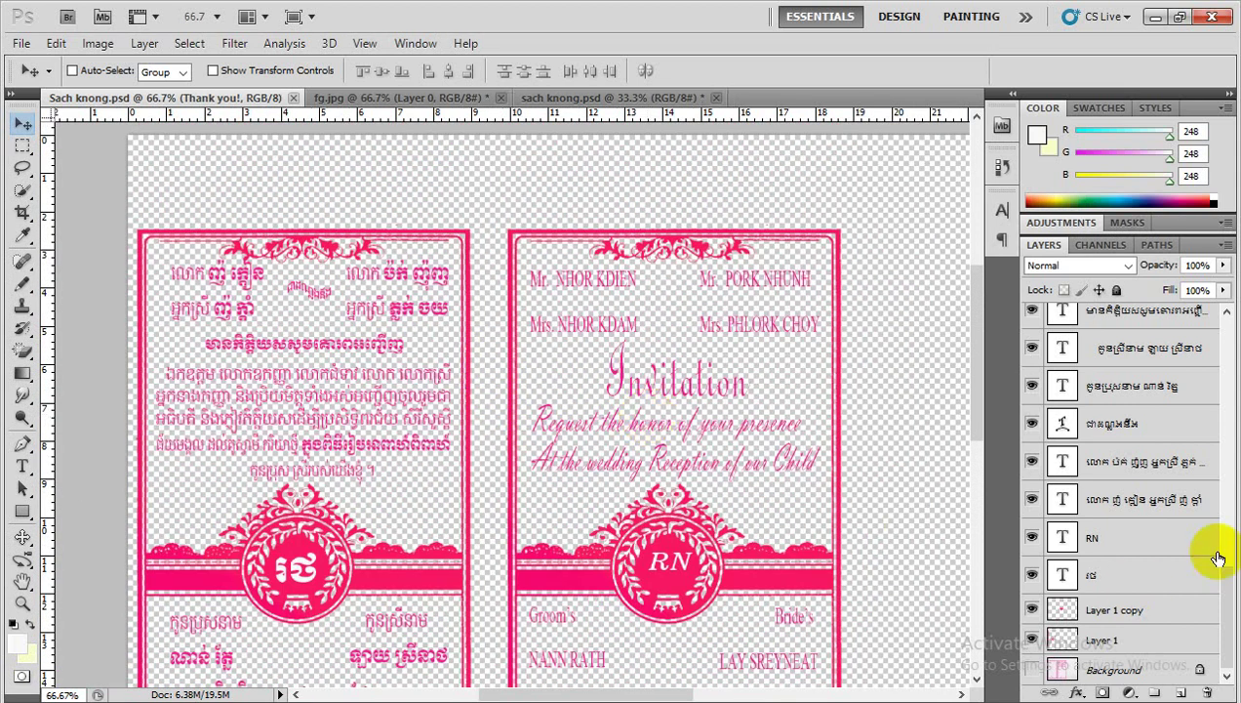
scroll(1220, 517, down, 1)
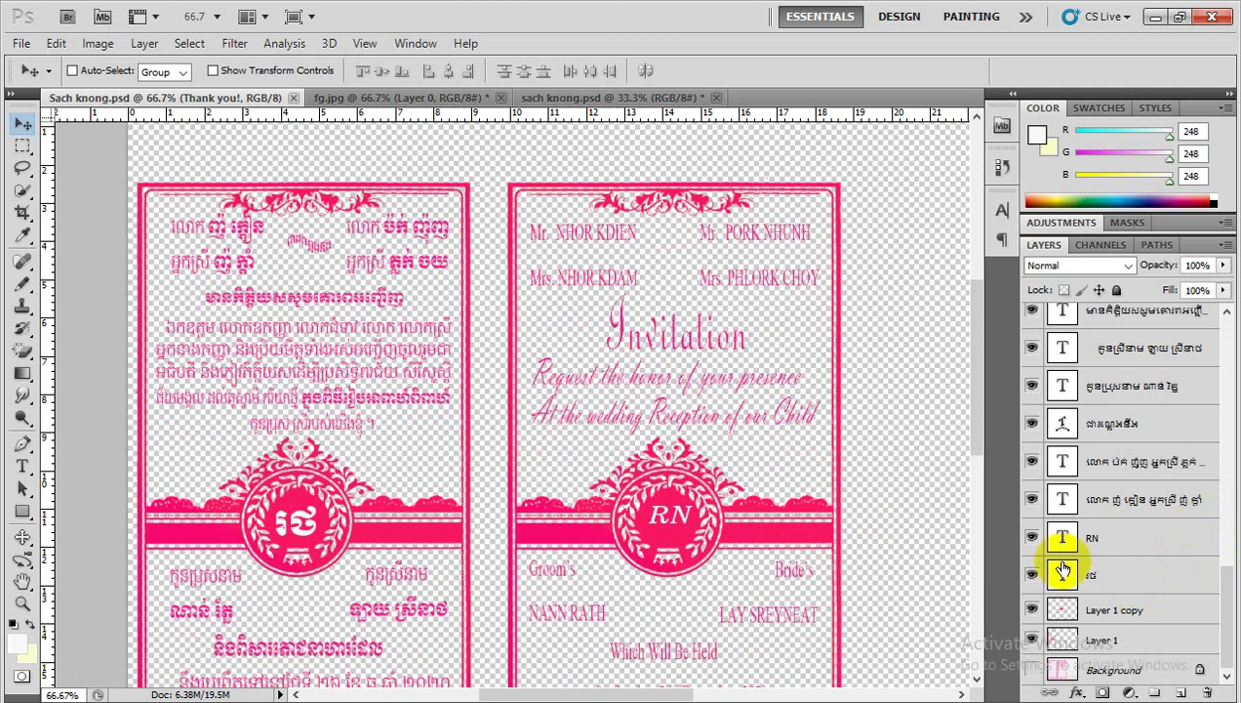